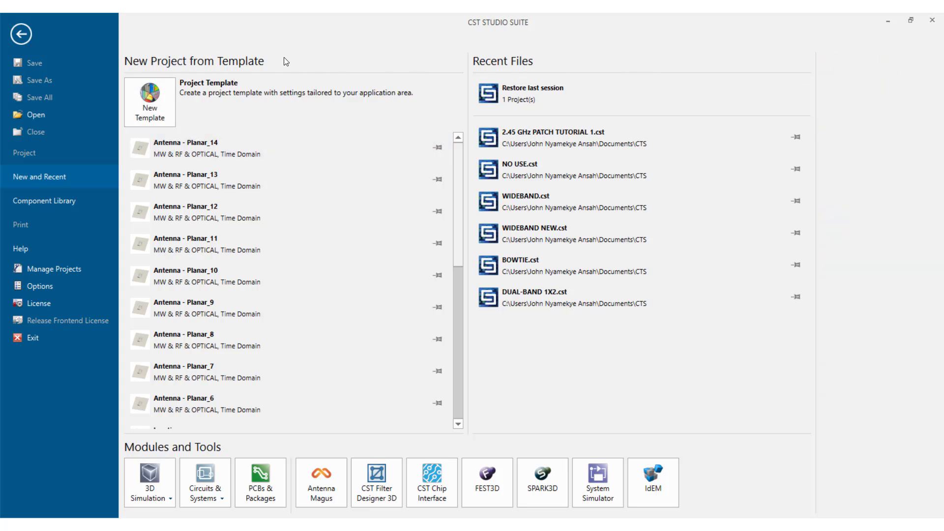
Step: Start a new project template for antennas in the Microwaves & RF/Optical application area
left_click(156, 105)
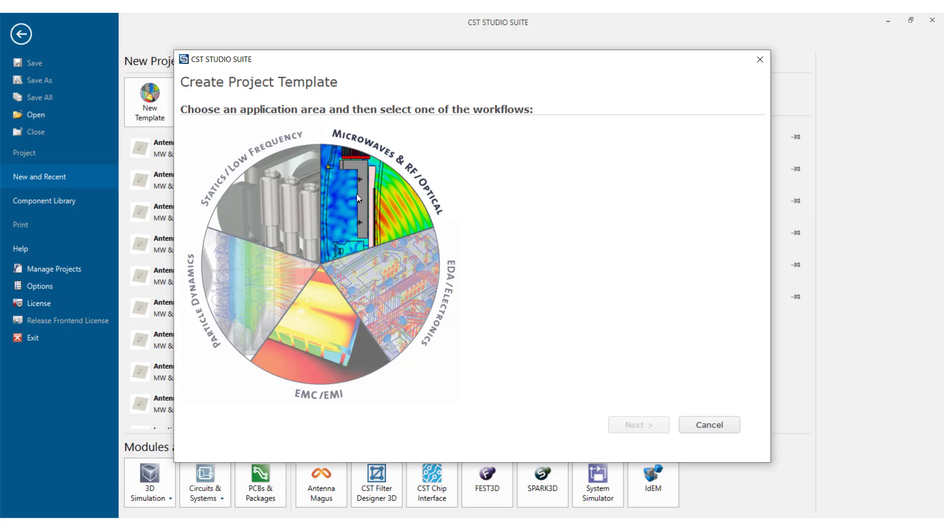
left_click(359, 202)
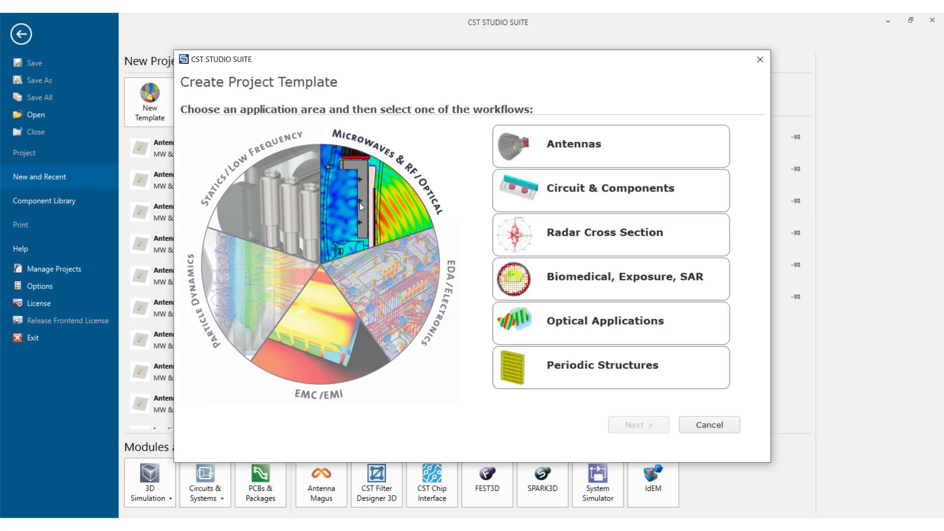
left_click(549, 153)
left_click(649, 427)
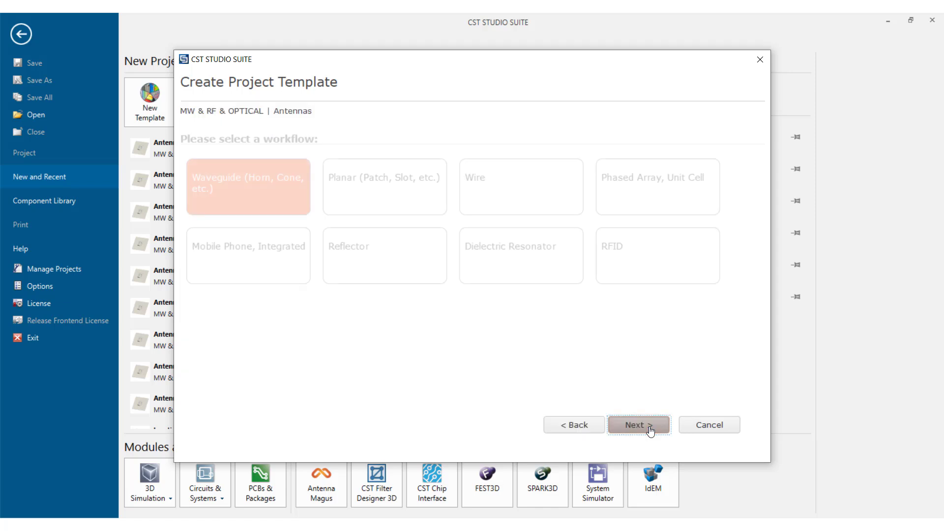
Step: Choose the Planar (Patch, Slot, etc.) workflow with the Time Domain solver, keeping units of mm, GHz, ns and Kelvin
left_click(378, 198)
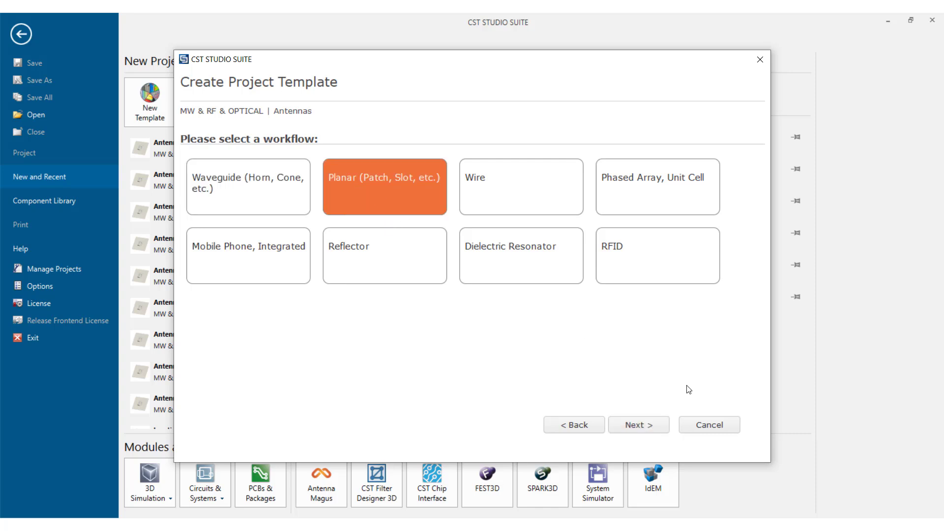
left_click(648, 429)
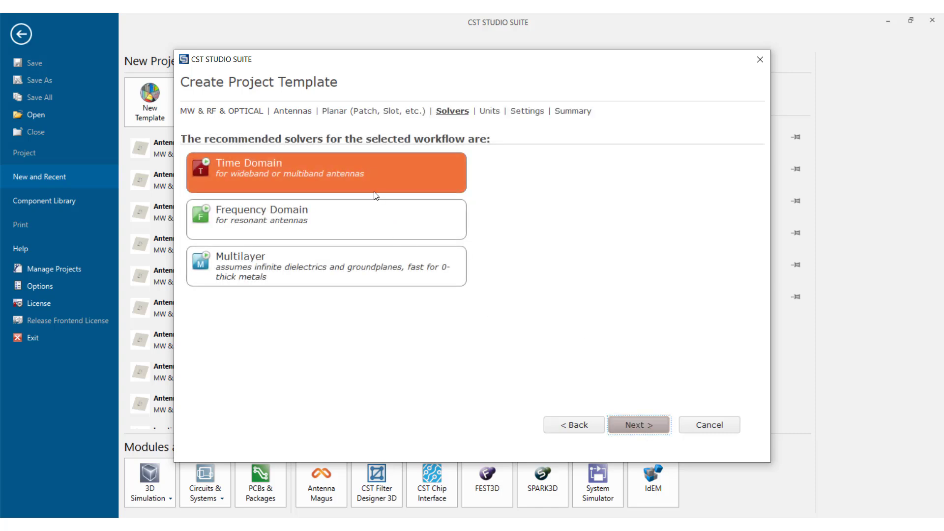
left_click(646, 426)
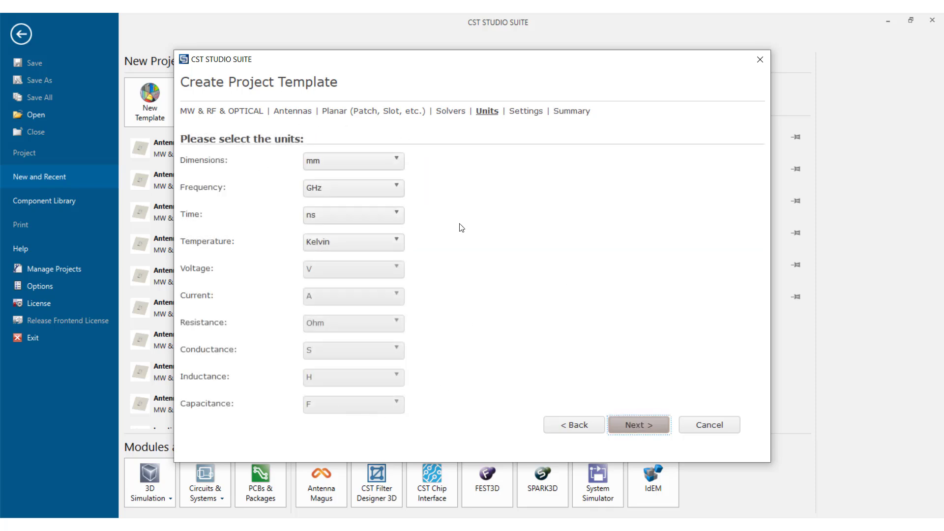
left_click(624, 425)
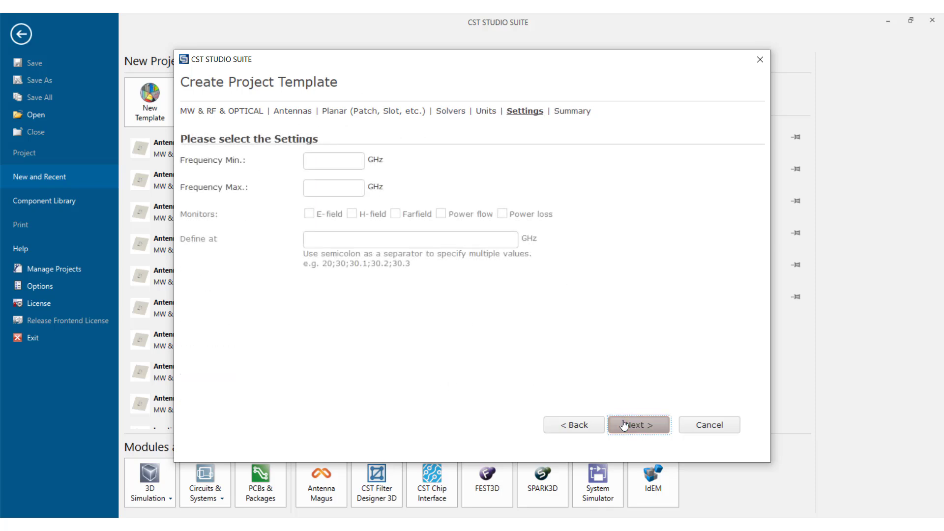
Step: Set the template's frequency range from 2.2 to 2.8 GHz
left_click(331, 162)
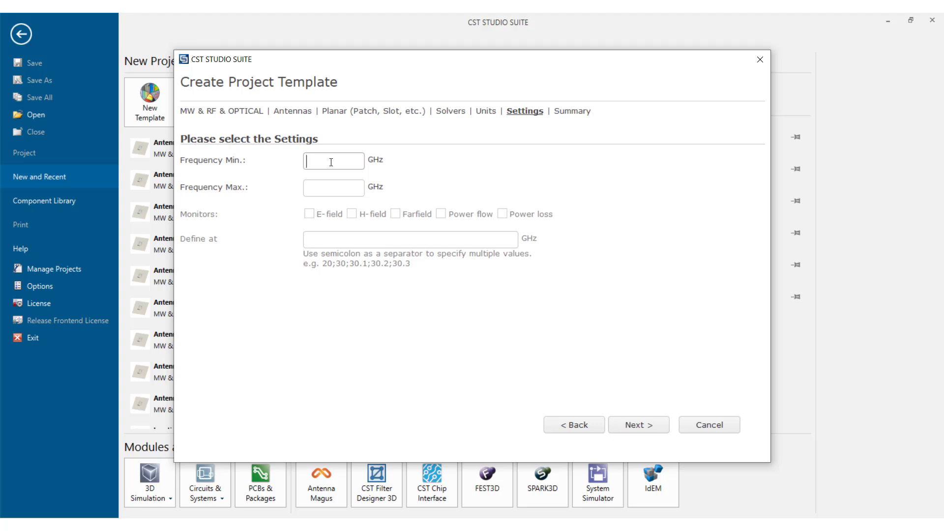
type("2.2")
type("2.8")
Step: Enable E-field, H-field and Farfield monitors defined at 2.45 GHz and finish creating the project template
left_click(309, 215)
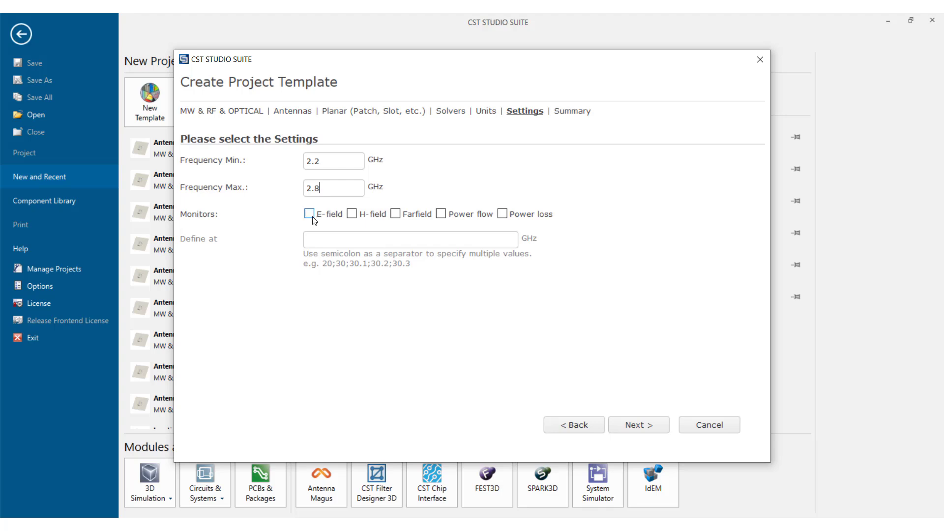
left_click(352, 214)
left_click(396, 214)
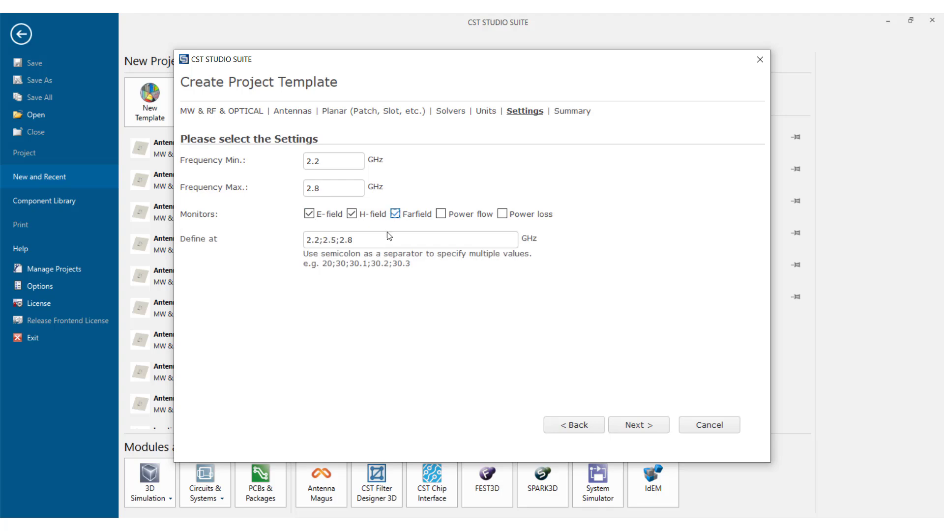
left_click_drag(356, 240, 276, 243)
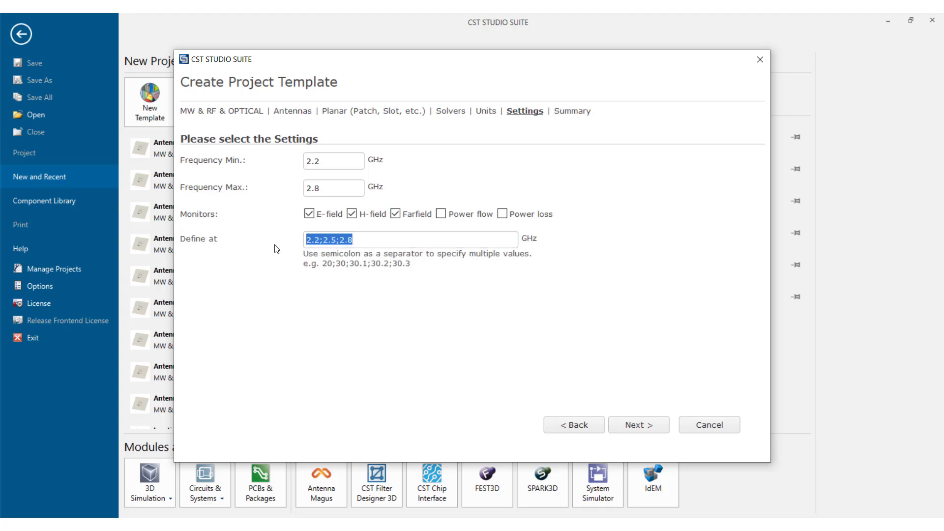
type("2")
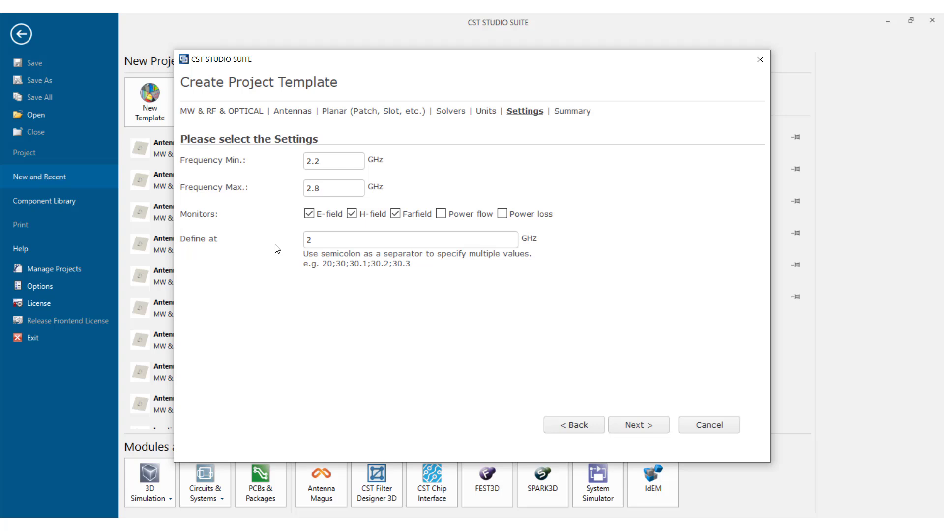
type(".45")
left_click(613, 426)
left_click(620, 426)
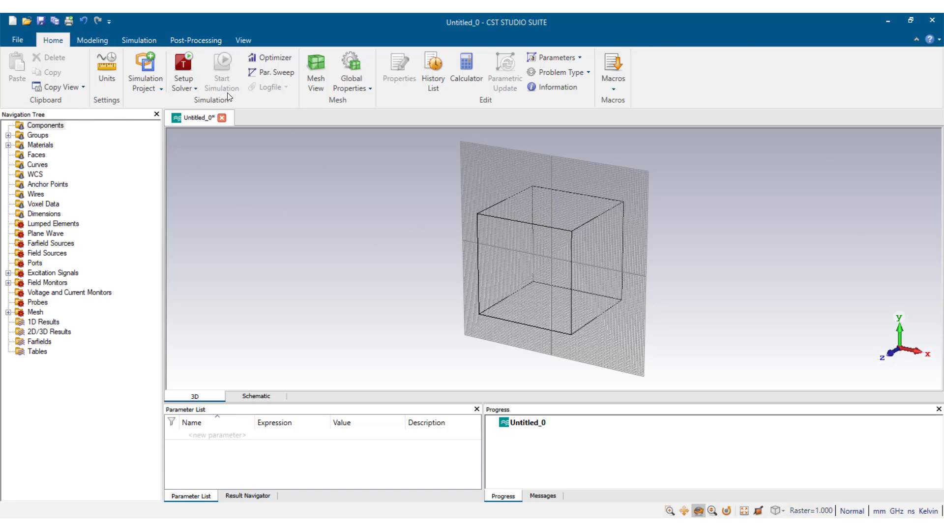
Step: Hide the bounding box and the working plane in the 3D view
left_click(243, 40)
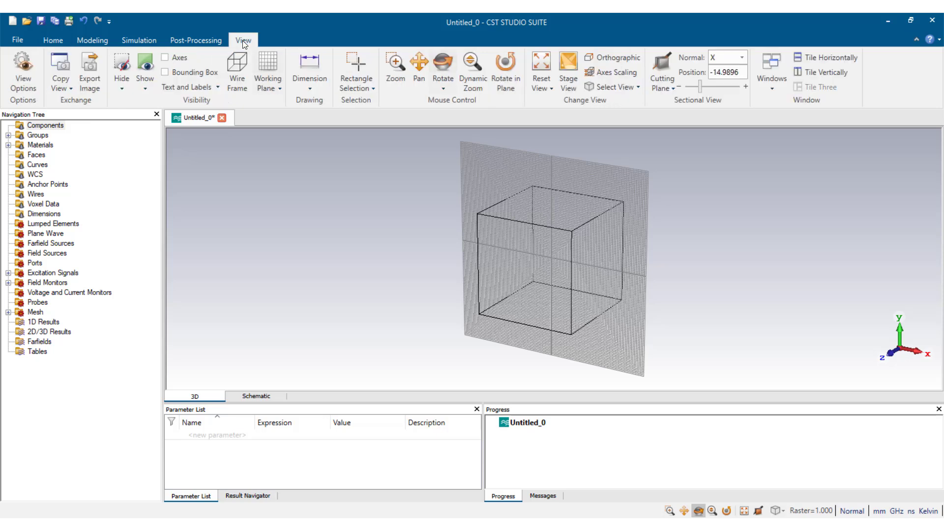
left_click(187, 73)
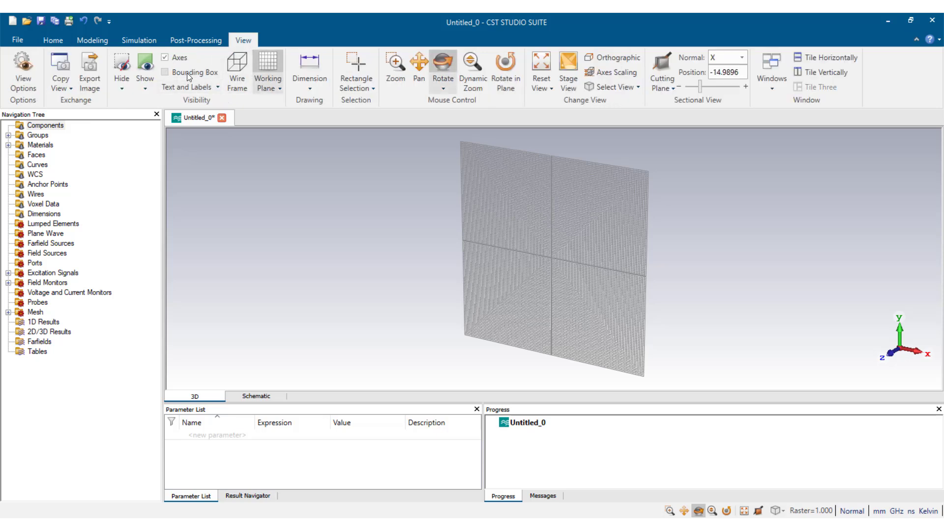
left_click(268, 63)
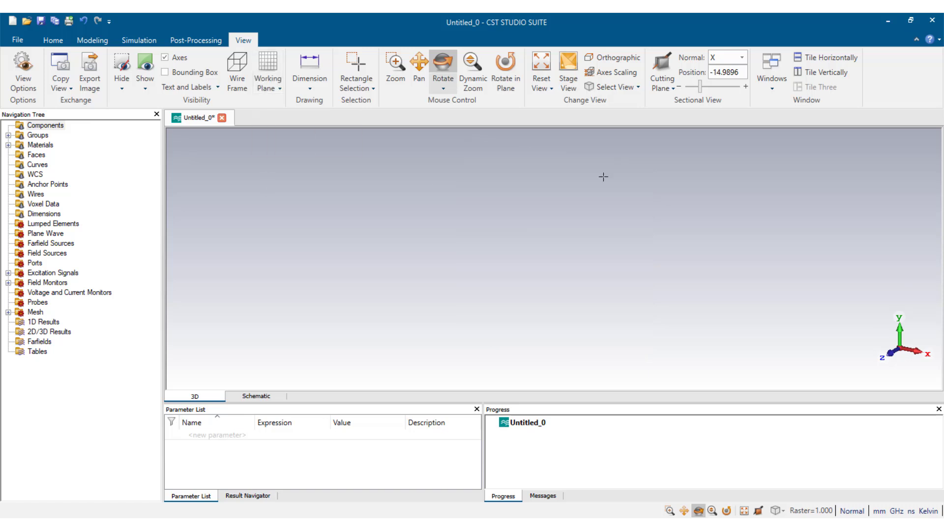
Step: Activate the local coordinate system and rotate the view so that its w axis points upward
left_click(94, 41)
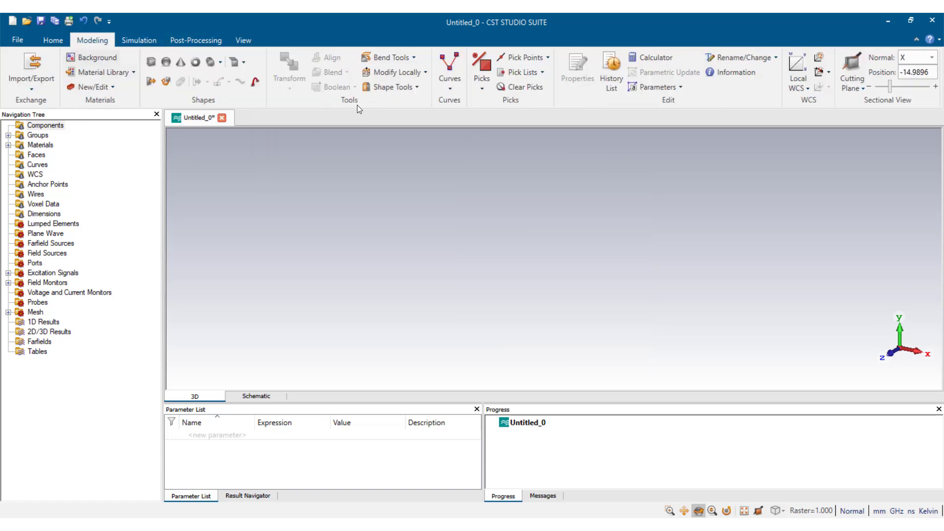
left_click(799, 68)
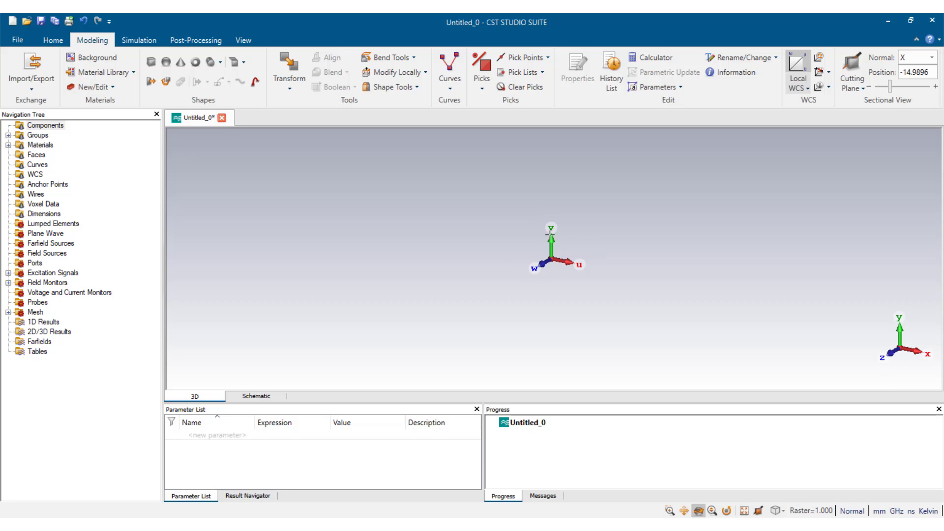
left_click(243, 42)
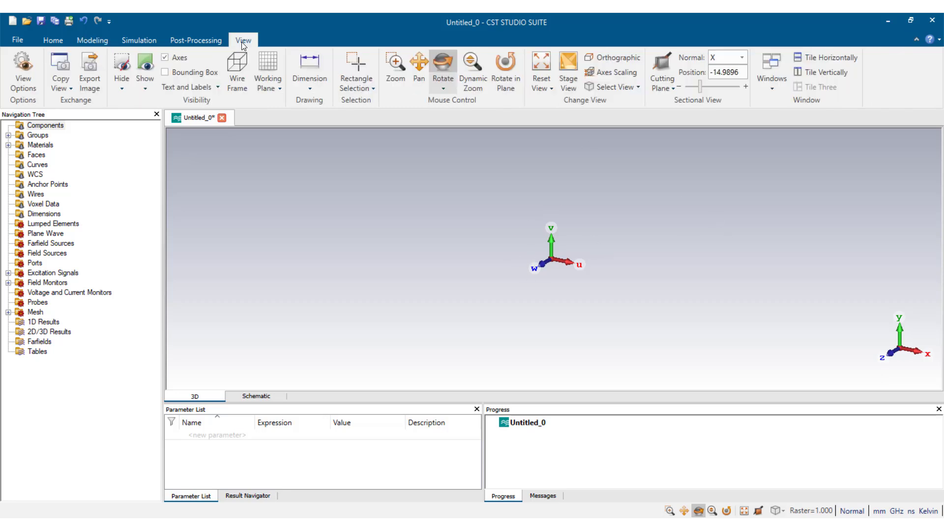
left_click(507, 70)
left_click_drag(424, 213, 615, 230)
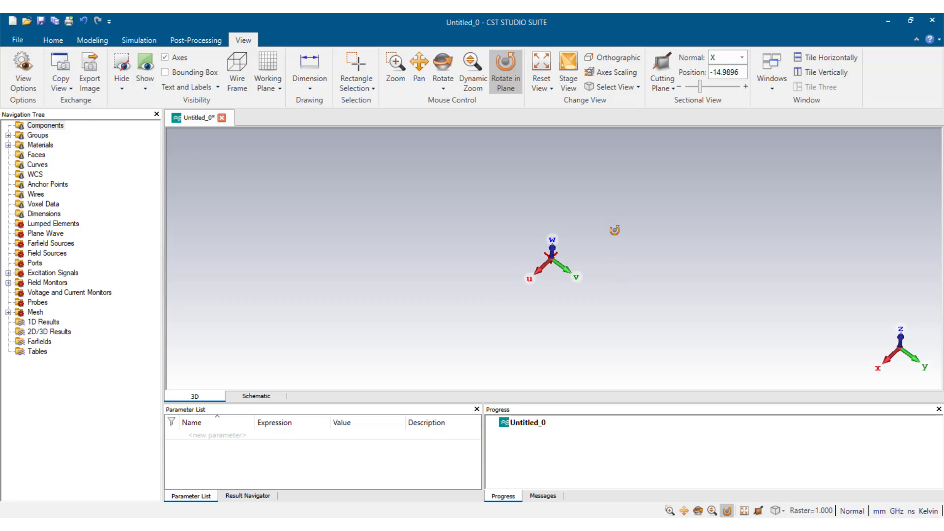
left_click(447, 72)
left_click_drag(548, 310, 539, 204)
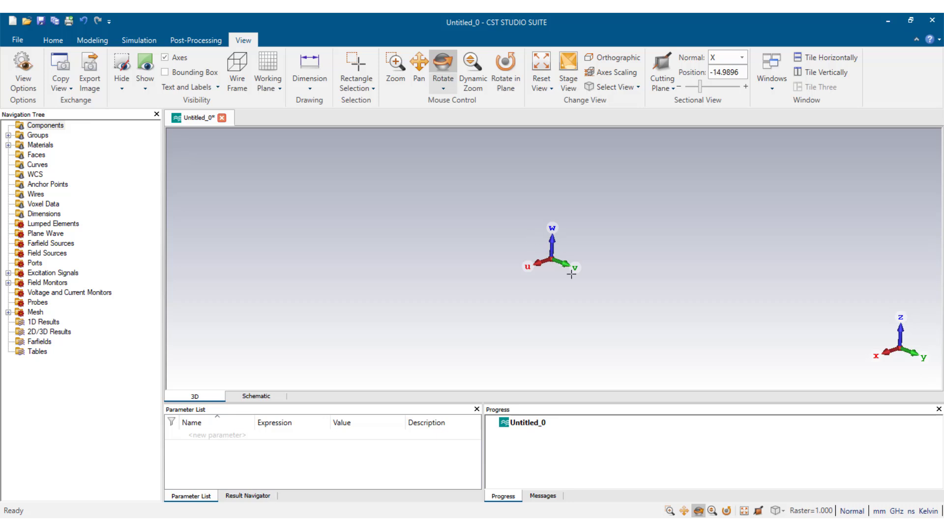
Step: Draw a brick about 57 by 55 mm and 12 mm high, starting near the local origin
left_click(93, 40)
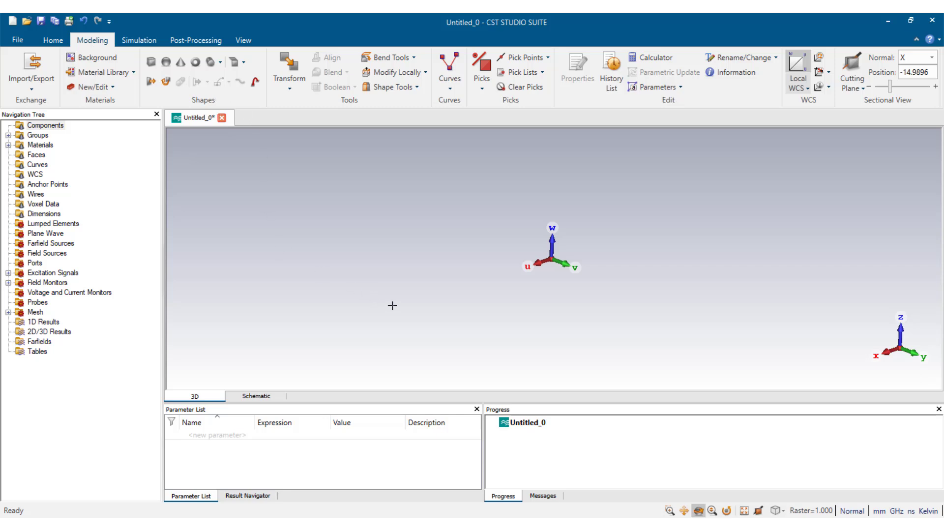
left_click(150, 63)
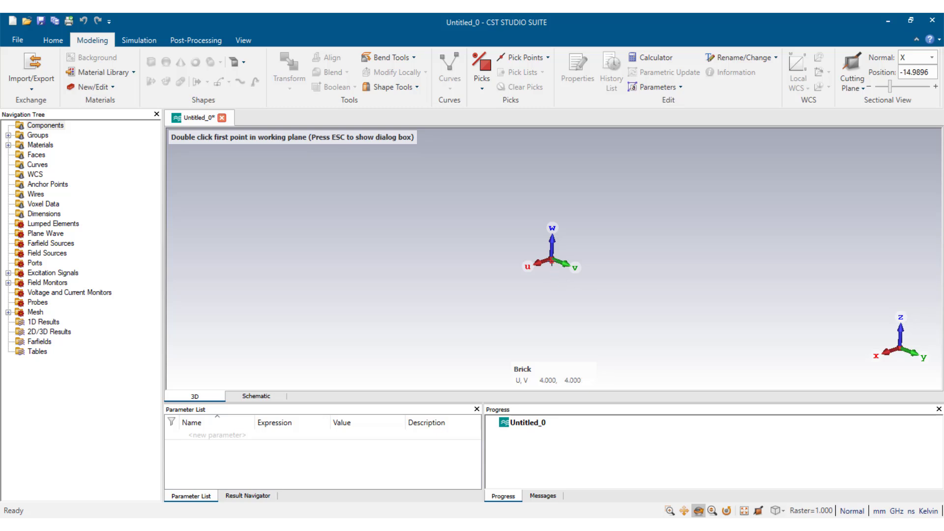
double_click(552, 260)
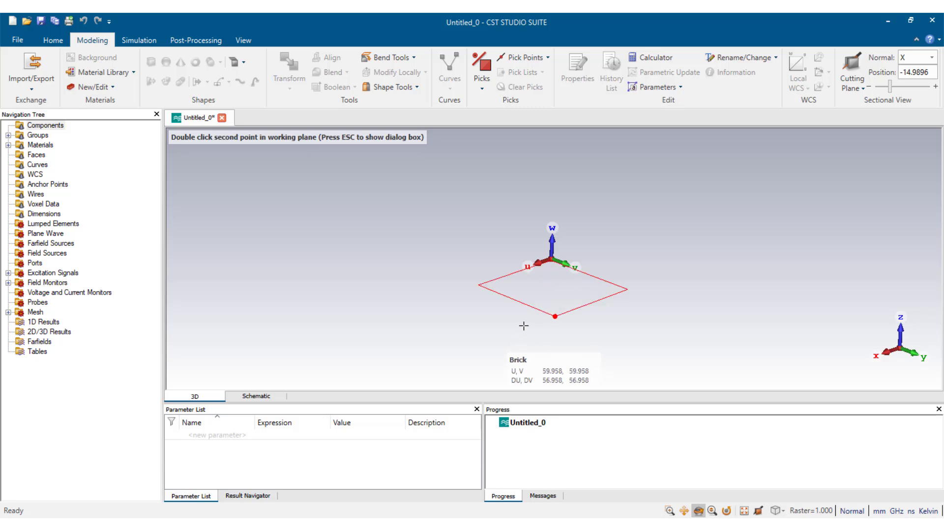
double_click(536, 303)
double_click(541, 288)
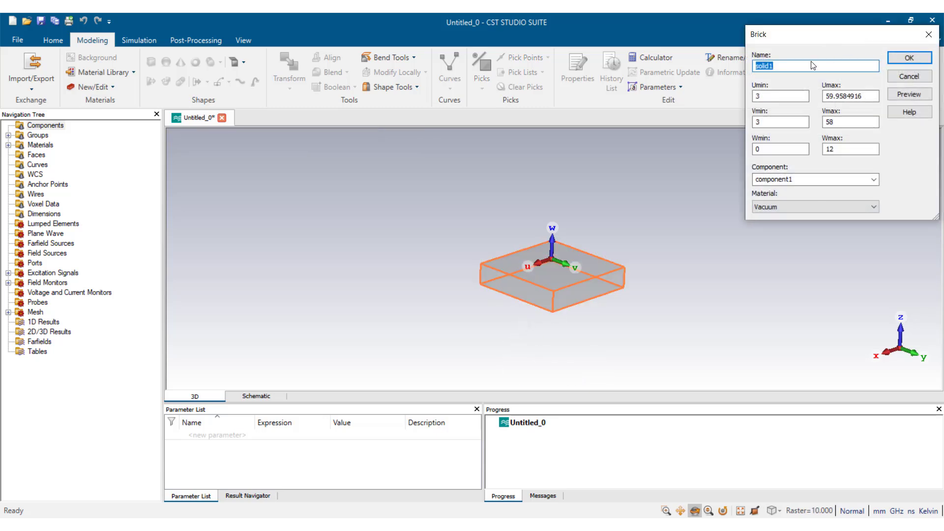
Step: Name the brick GROUND_PLANE and set its U range from -GL/2 to GL/2
type("GROUND_PLANE")
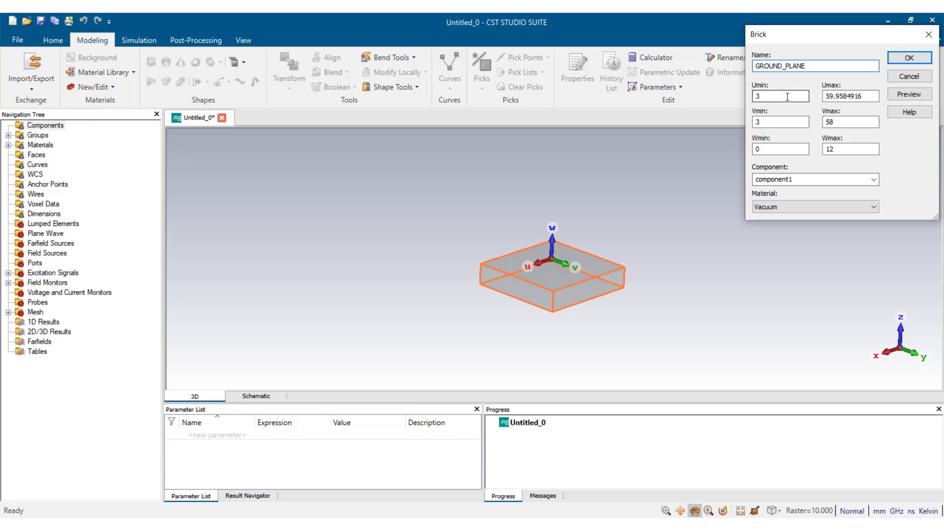
key("Tab")
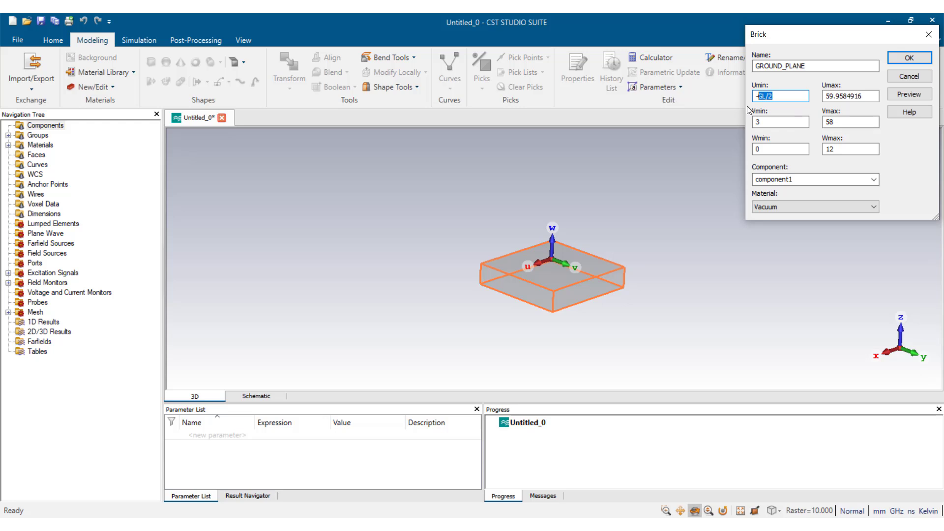
double_click(867, 99)
type("GL/2")
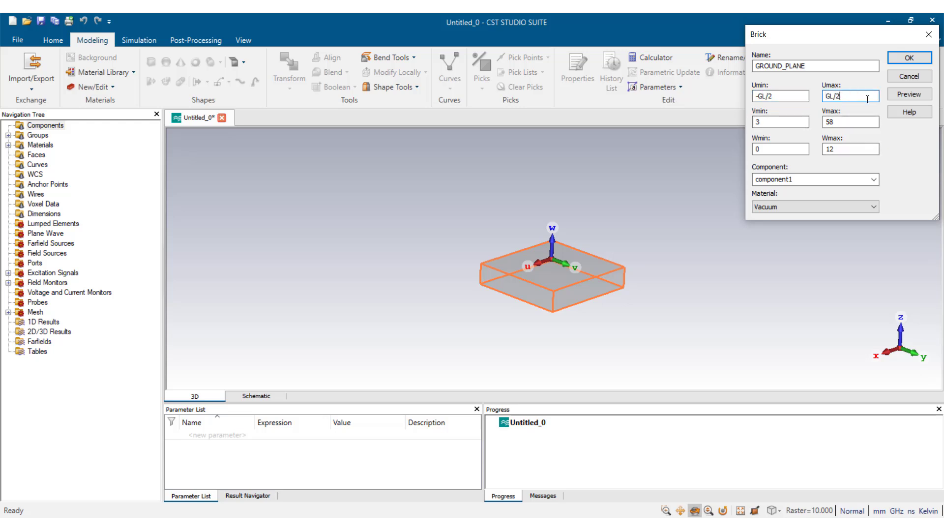
Step: Set the ground plane's V range from -GW/2 to GW/2
double_click(798, 120)
type("-")
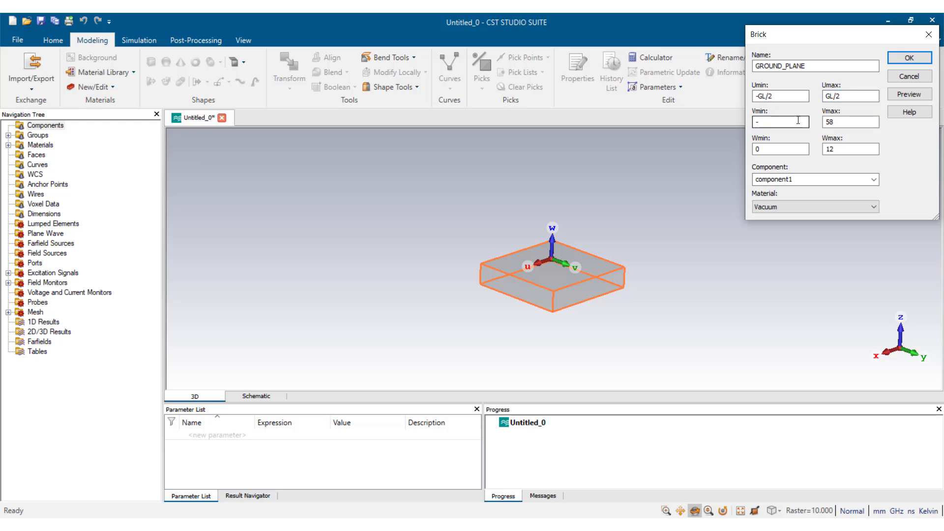
type("GW/2")
key("shift+Left")
key("shift+Left")
key("shift+Left")
key("ctrl+c")
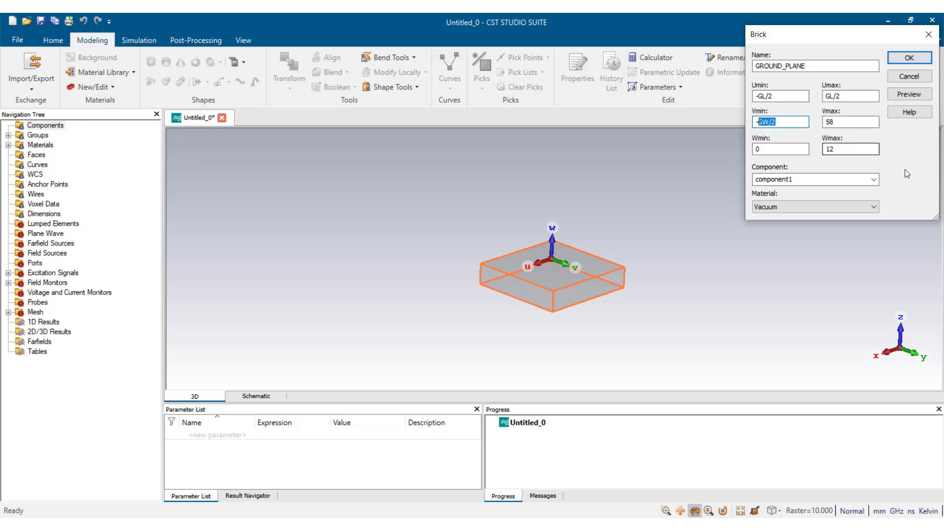
double_click(859, 123)
key("ctrl+v")
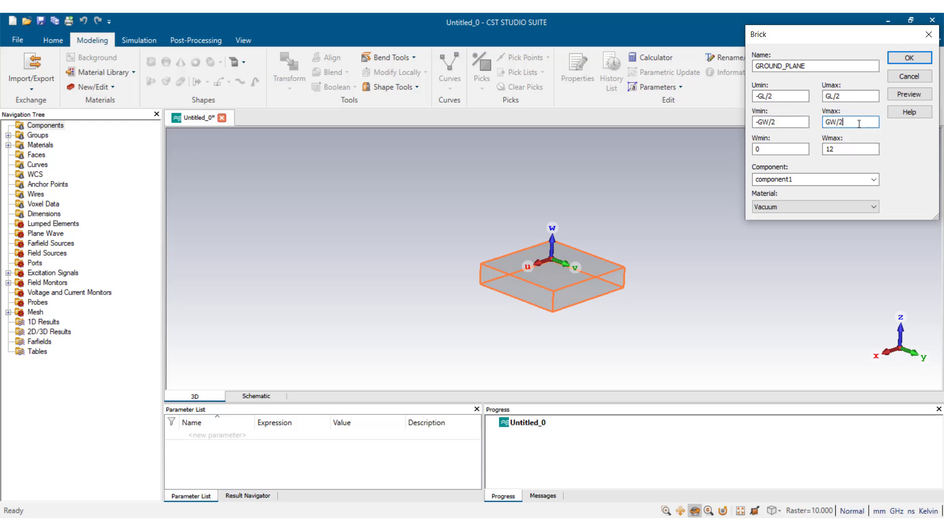
Step: Set the ground plane's W range from -Mt to 0
double_click(778, 150)
double_click(840, 149)
type("0")
Step: Load Copper (annealed) from the material library as the ground plane's material
left_click(817, 207)
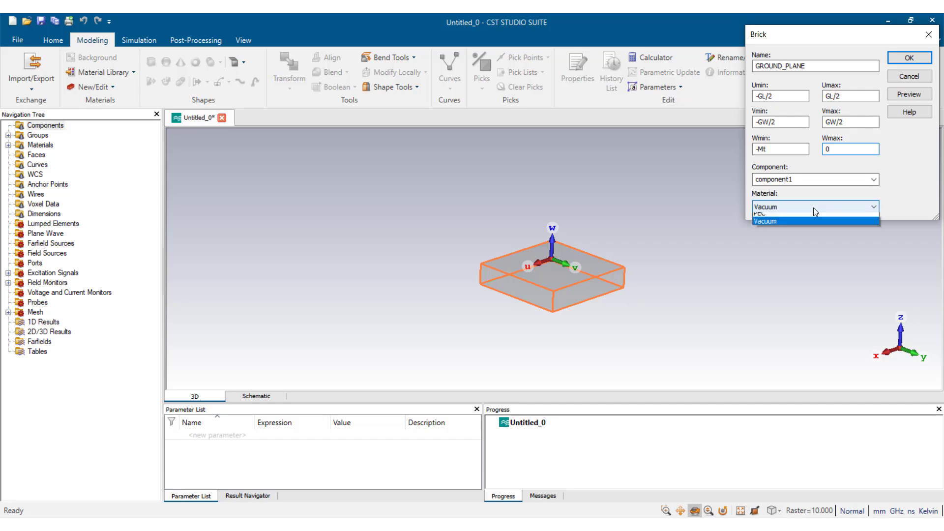
left_click(804, 224)
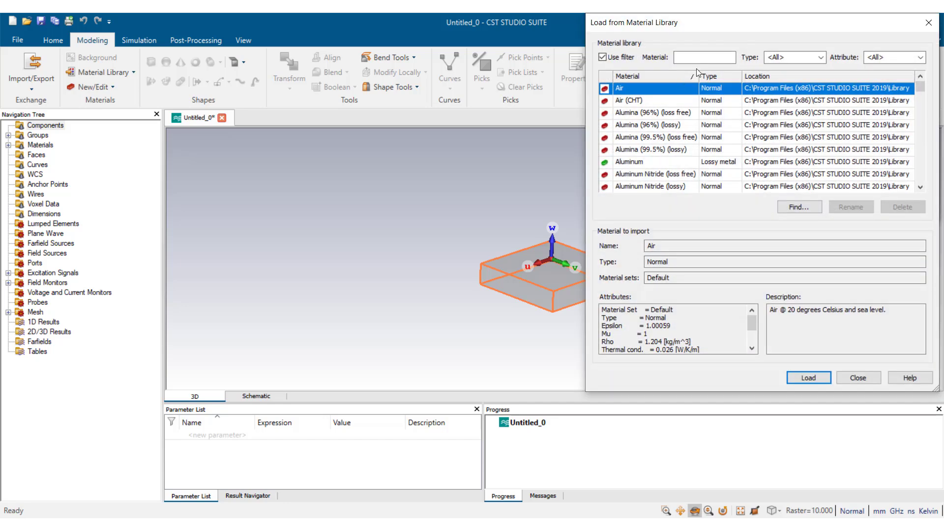
left_click(699, 57)
type("COPPER")
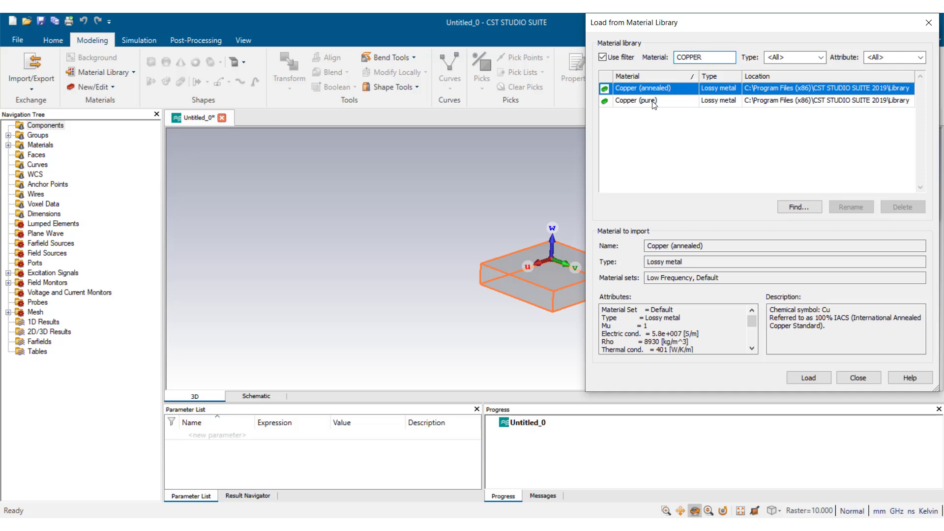
left_click(642, 90)
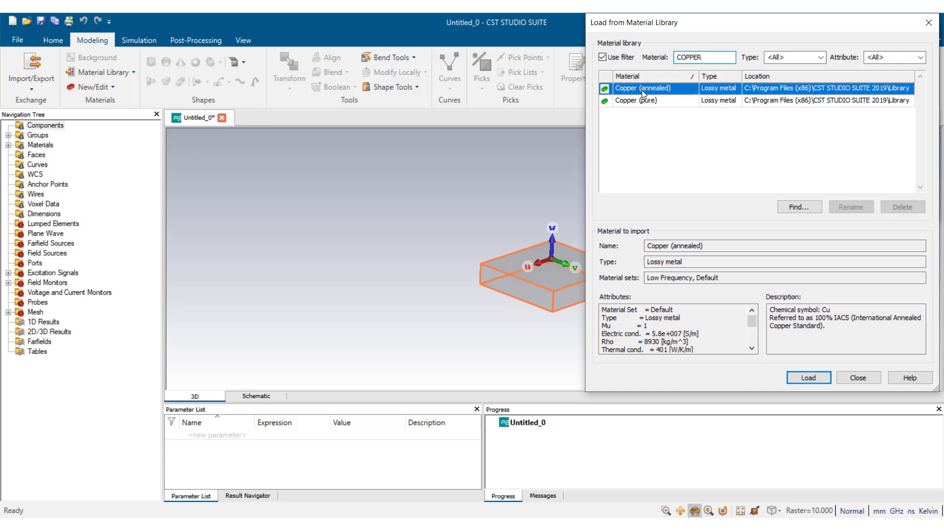
left_click(810, 379)
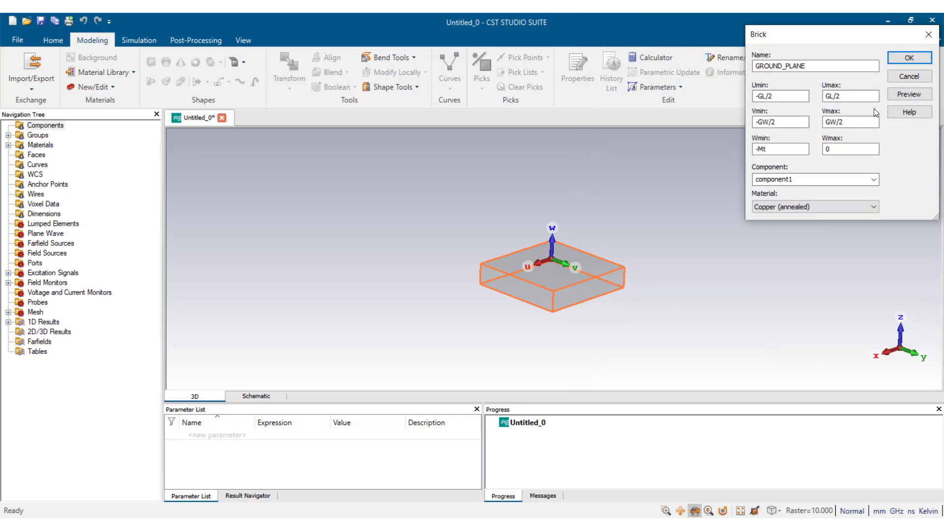
Step: Define the parameters GL = 70, GW = 70 and Mt = 0.035, and create the ground plane brick
left_click(903, 97)
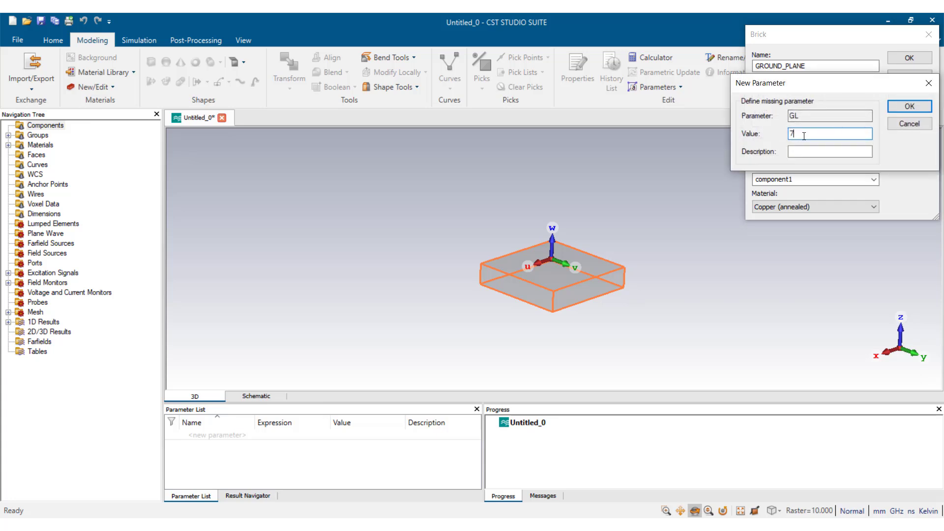
key("Return")
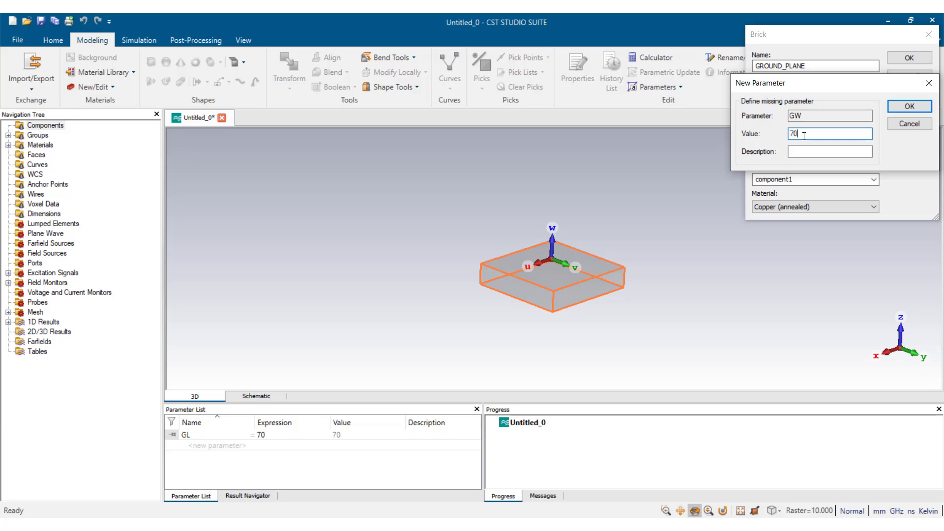
key("Return")
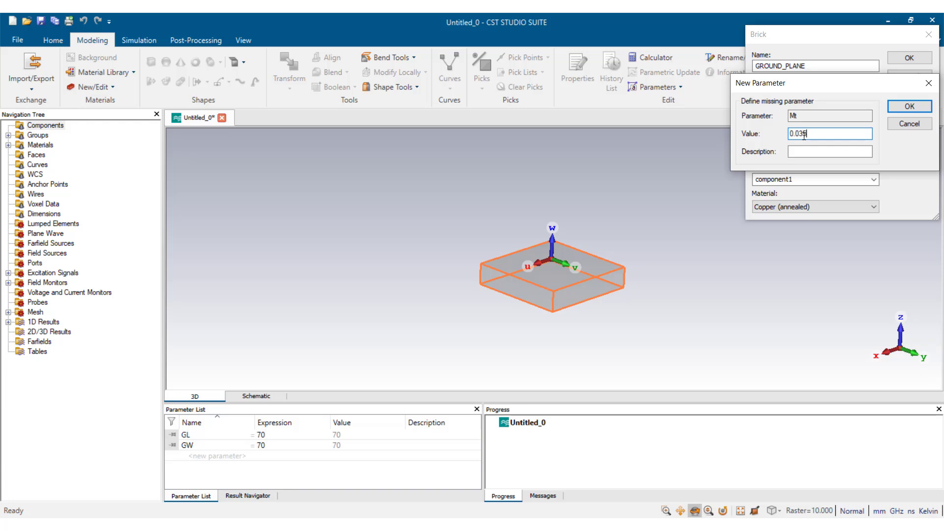
key("Return")
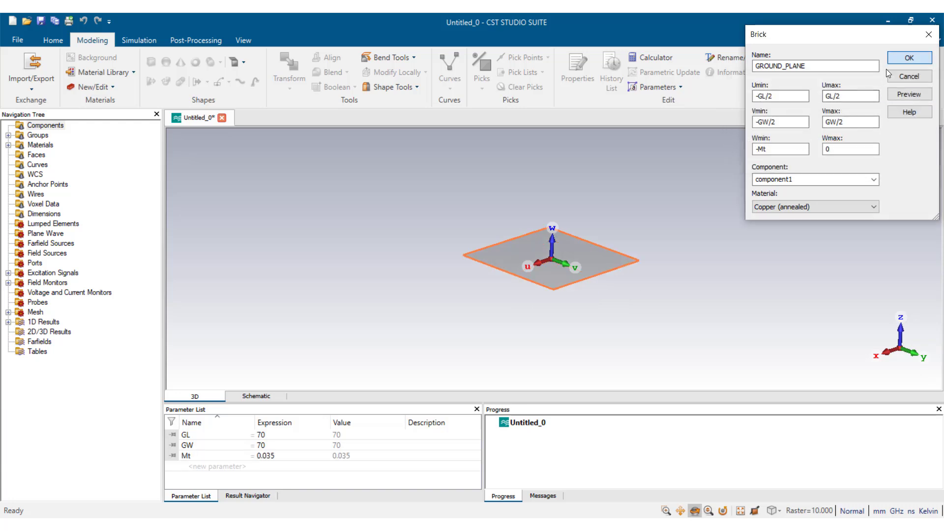
left_click(910, 58)
Step: Draw a brick about 55 by 65 mm and 5 mm high over the ground plane
left_click_drag(649, 281, 698, 254)
left_click_drag(795, 279, 807, 315)
left_click_drag(452, 178, 433, 213)
left_click(151, 63)
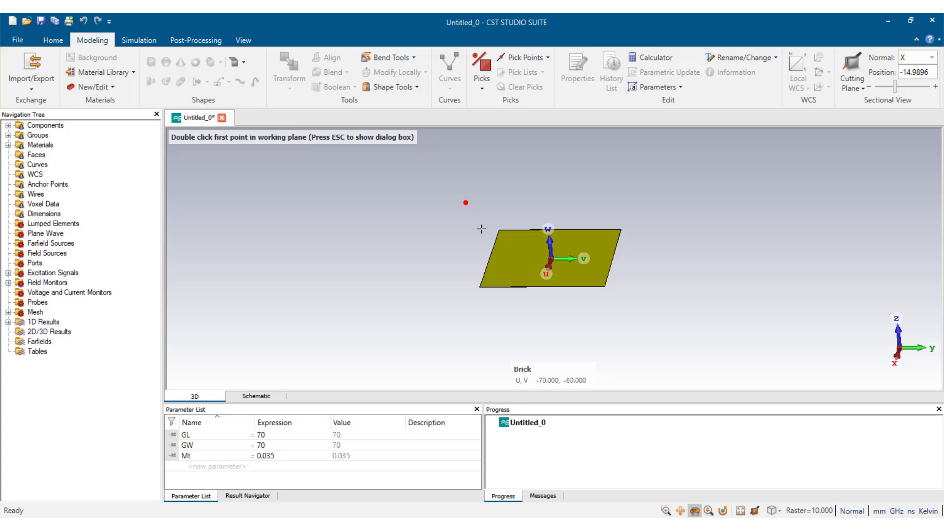
double_click(529, 246)
double_click(627, 292)
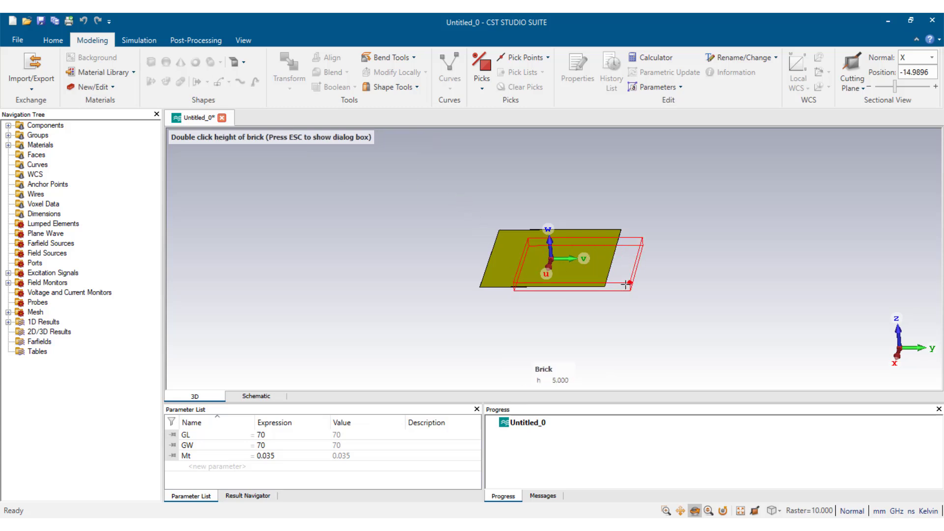
double_click(628, 288)
Step: Name the new brick SUBSTRATE and set its U range from -SL/2 to SL/2
type("SUBSTRATE")
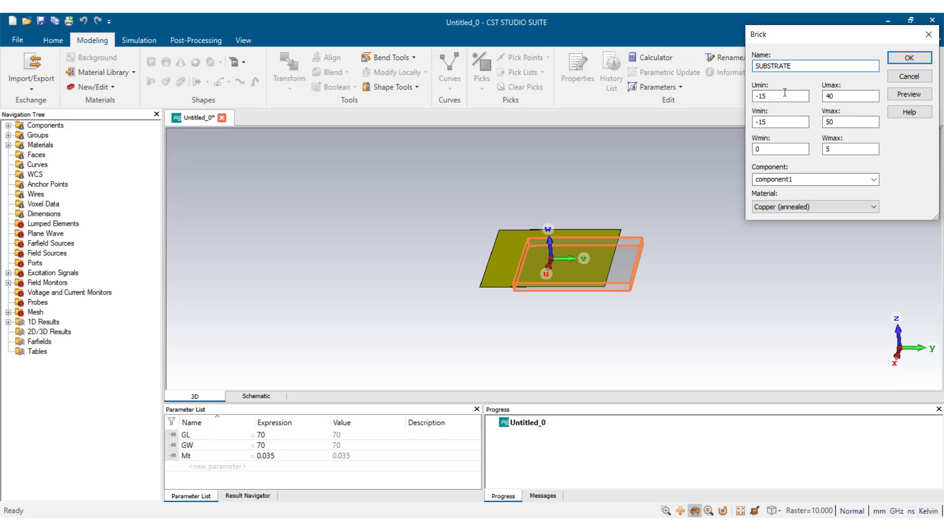
left_click(785, 96)
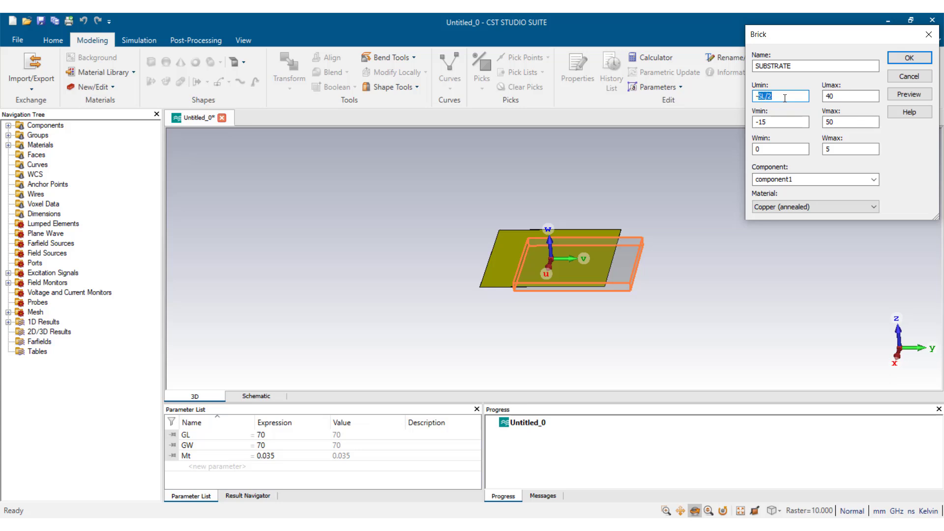
double_click(846, 95)
type("SL/2")
Step: Set the substrate's V range from -SW/2 to SW/2
left_click(787, 122)
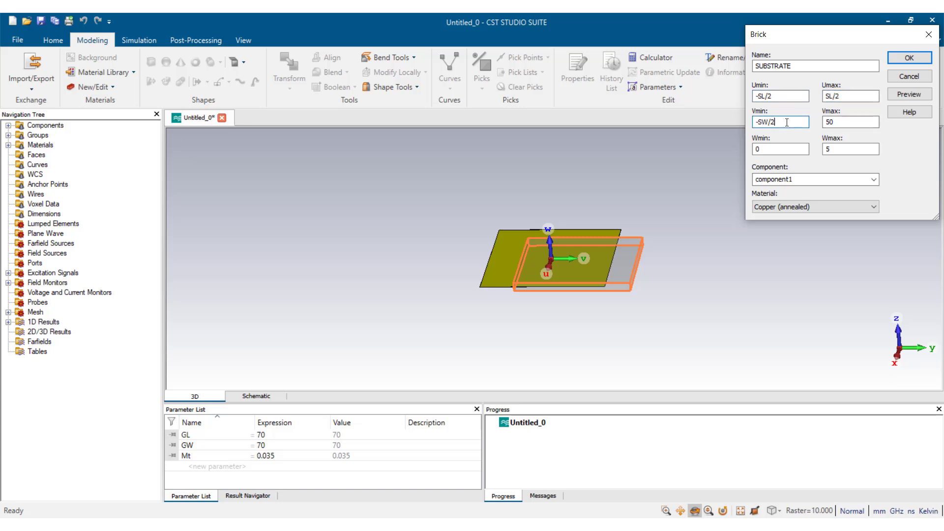
key("shift+Left")
key("shift+Left")
key("shift+Left")
key("ctrl+c")
double_click(836, 122)
key("ctrl+v")
Step: Set the substrate's maximum W to SH
left_click(835, 149)
left_click_drag(548, 285, 572, 222)
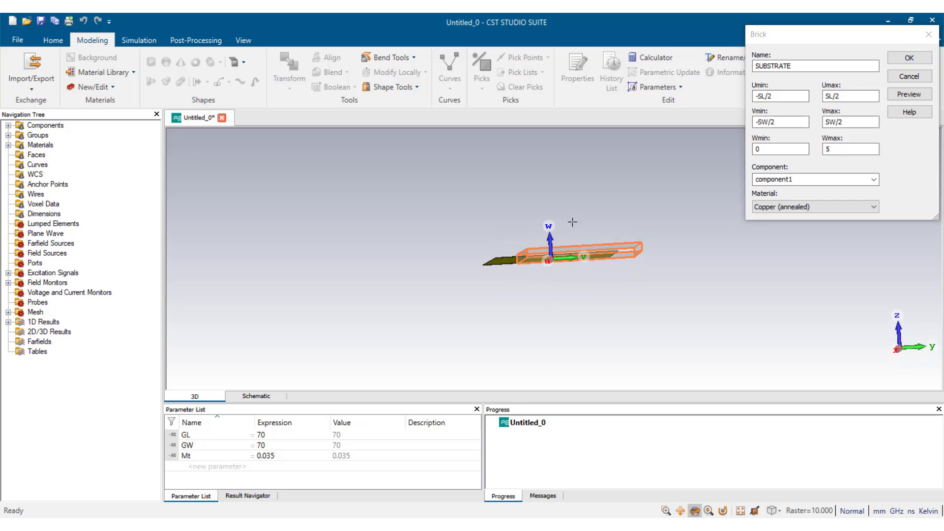
left_click(852, 150)
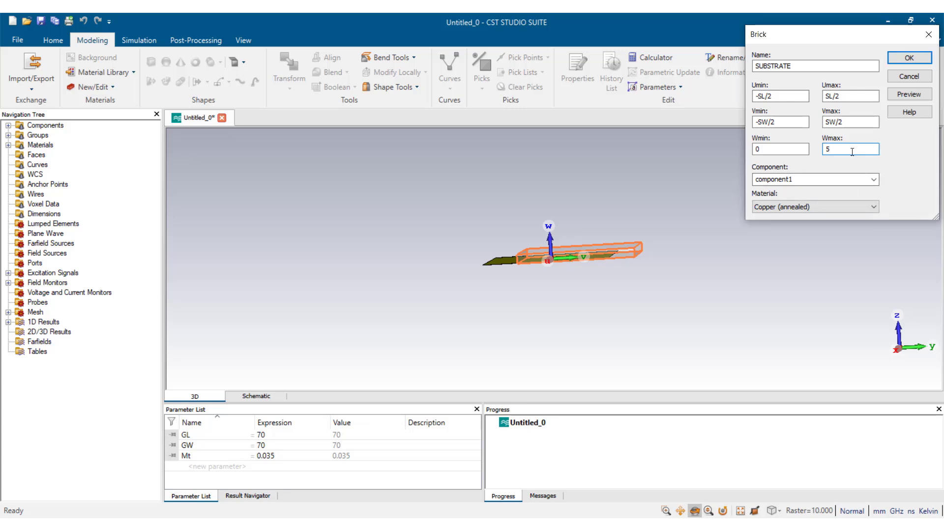
key("BackSpace")
type("SH")
Step: Load Rogers RT5880 (lossy) from the material library as the substrate's material
left_click(818, 204)
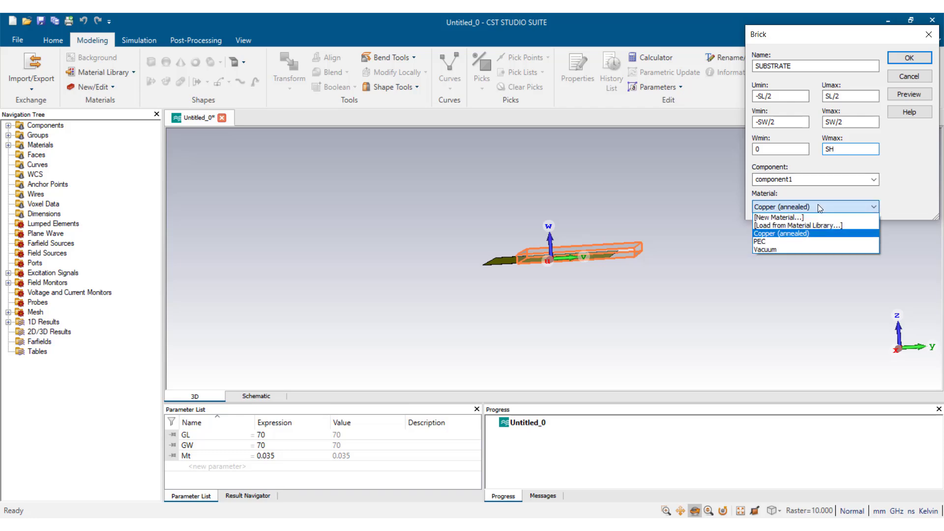
left_click(783, 229)
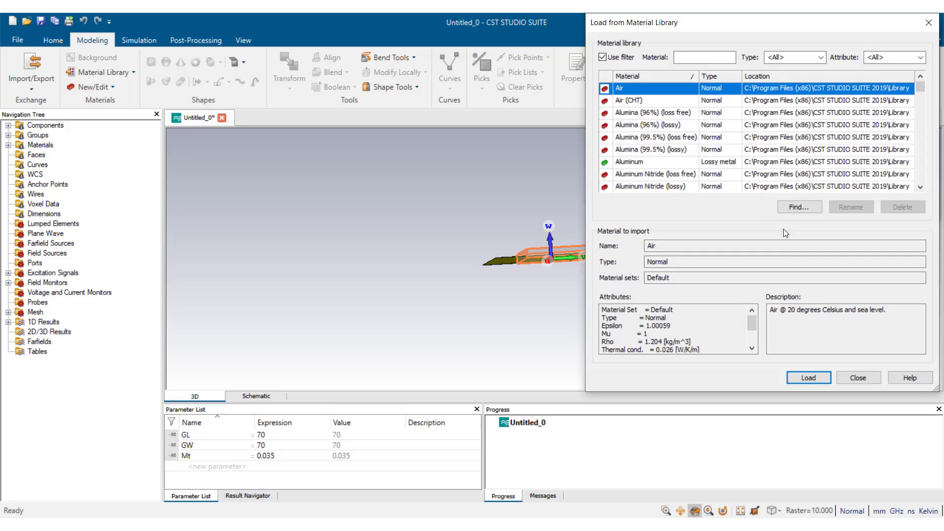
left_click(697, 57)
type("5880")
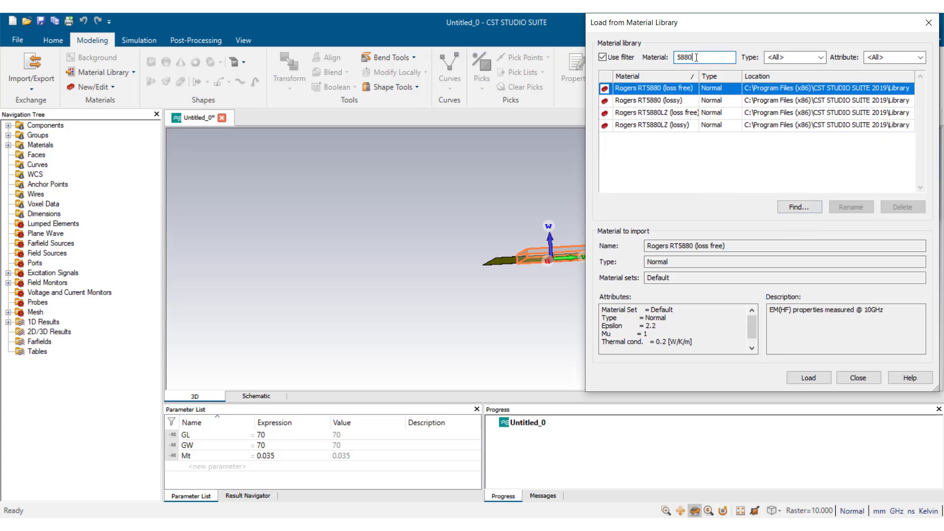
left_click(664, 100)
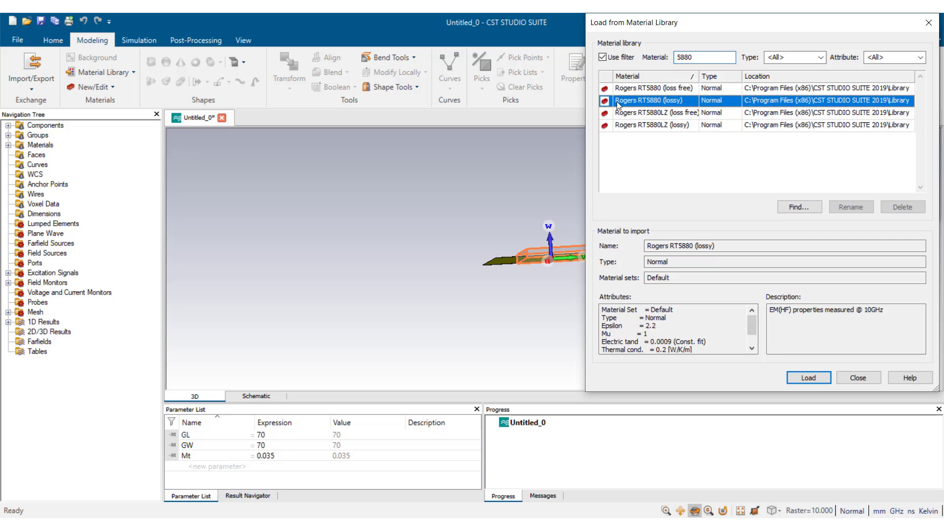
left_click(808, 379)
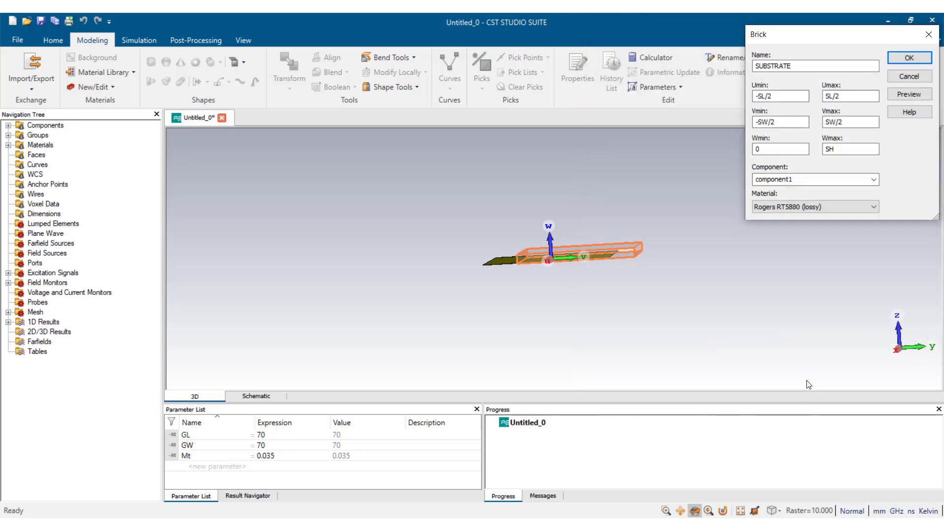
Step: Define the parameters SL = 70, SW = 70 and SH = 1.588, and create the substrate brick
left_click(910, 95)
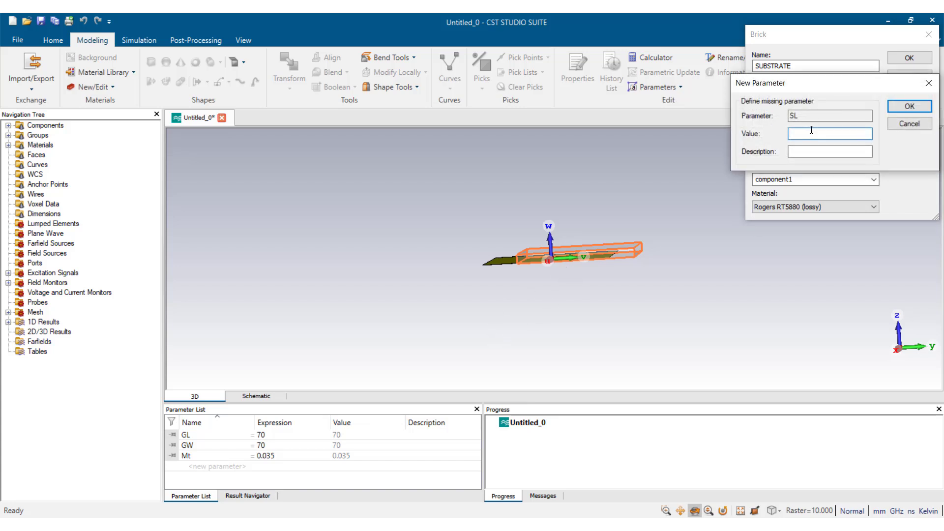
type("70")
key("Return")
type("70")
key("Return")
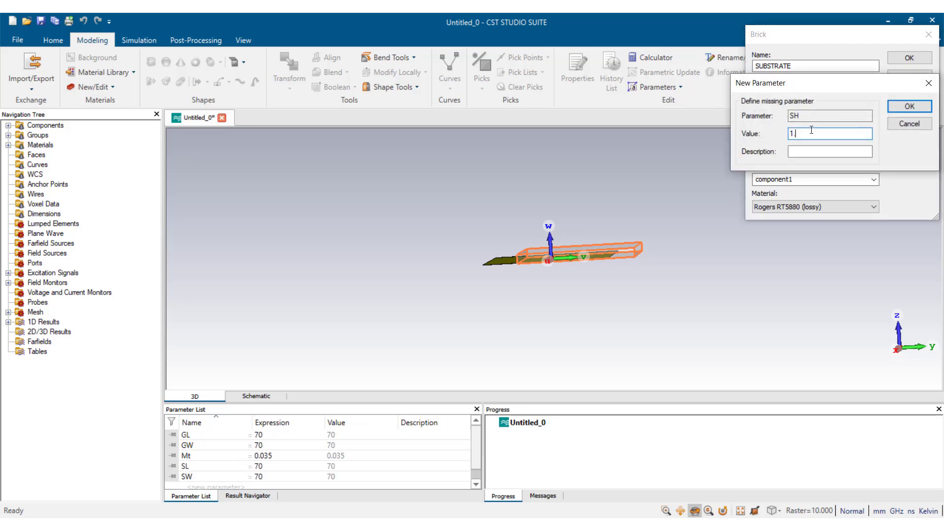
type("1.588")
key("Return")
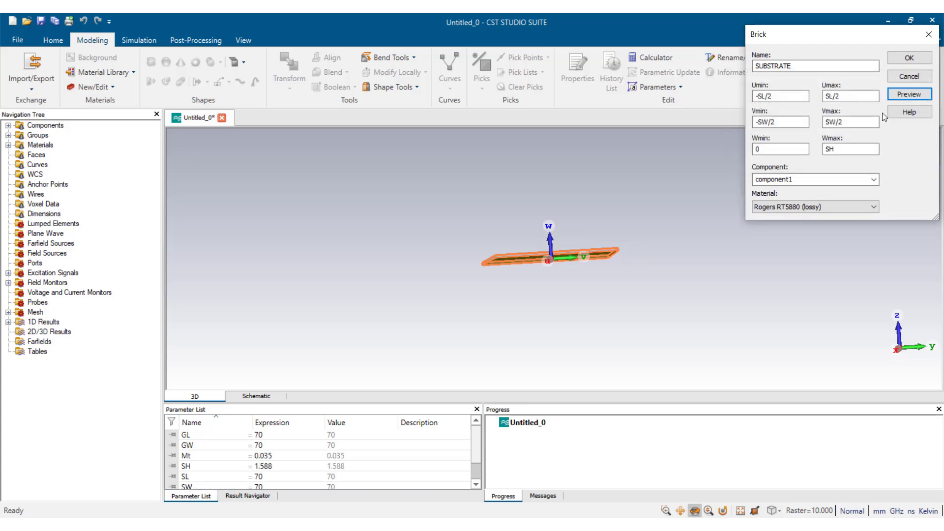
left_click(909, 58)
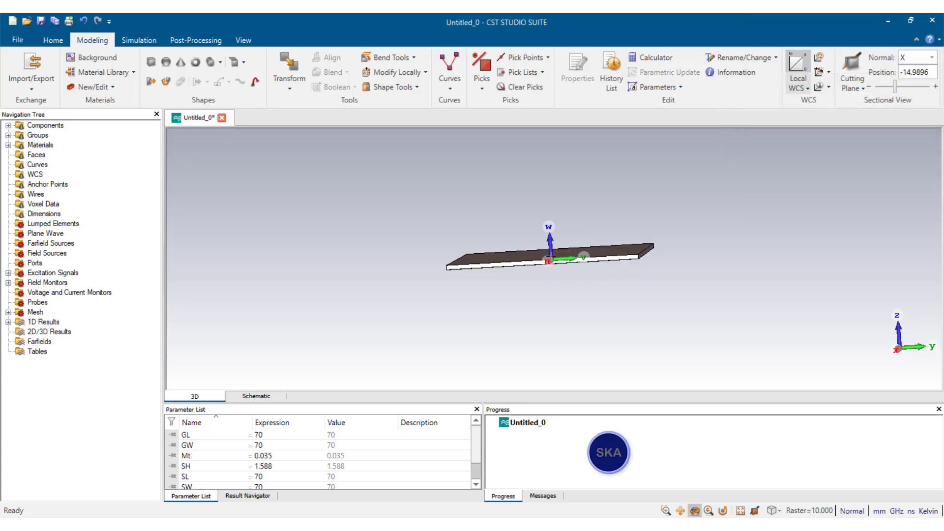
Step: Move the local coordinate system by SH along W, onto the substrate's upper face
scroll(556, 261, "up", 3)
left_click_drag(565, 277, 568, 278)
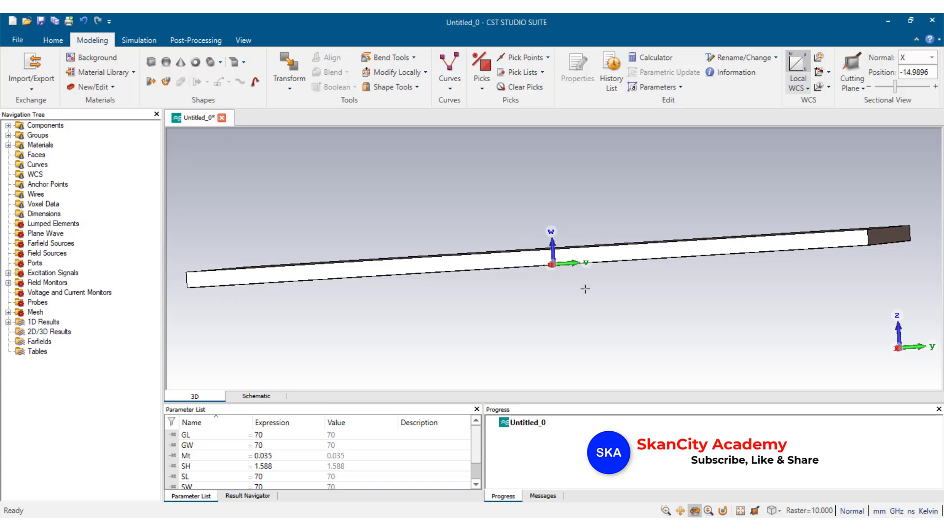
mouse_move(585, 288)
left_mouse_down()
mouse_move(586, 281)
mouse_move(584, 290)
left_mouse_up()
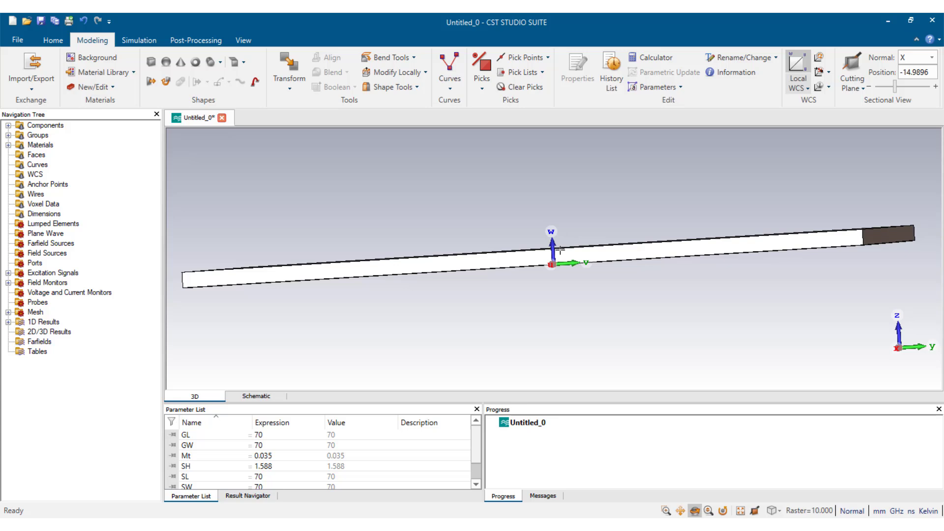
left_click(820, 58)
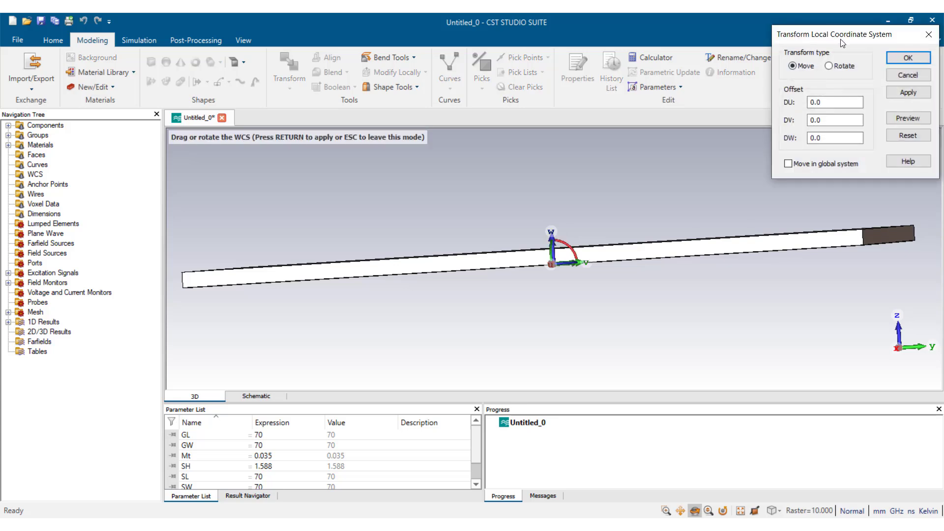
double_click(808, 138)
type("SH")
left_click(896, 119)
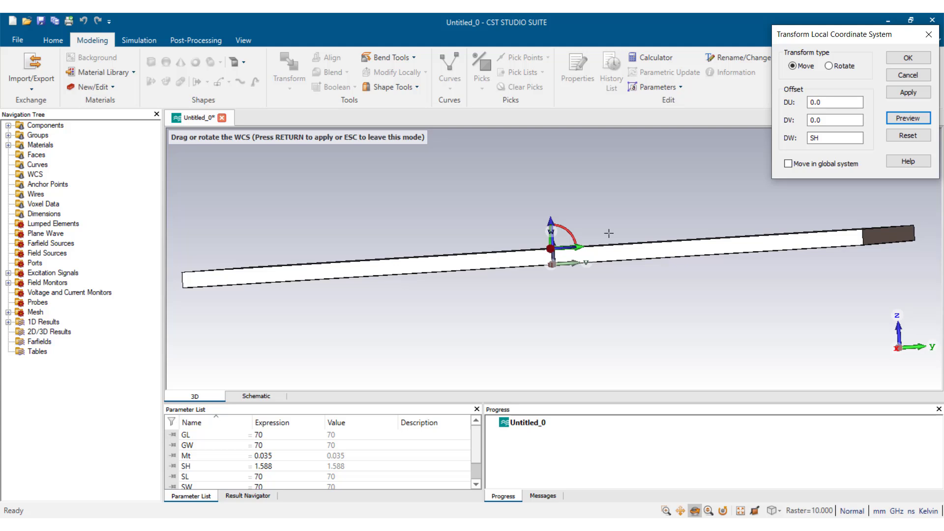
key("Return")
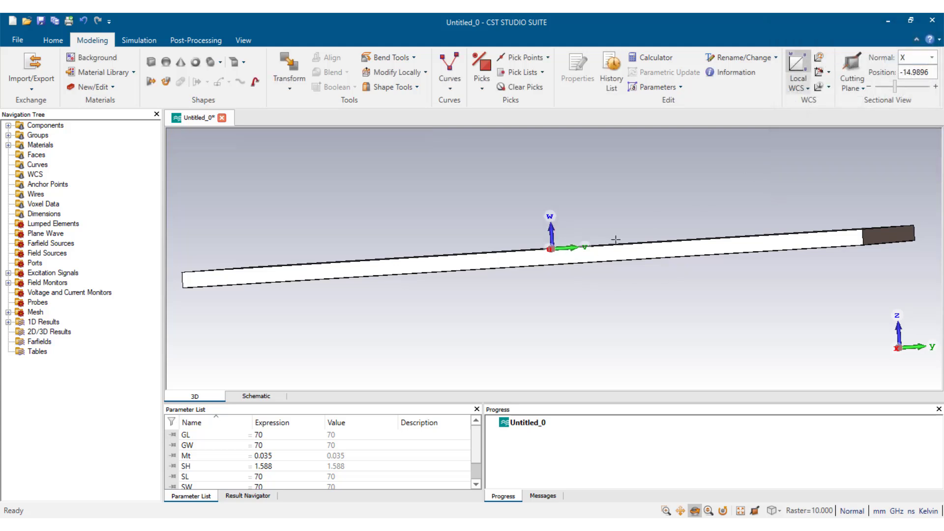
Step: Draw a hollow cylinder centred on the local origin of the substrate, about 28 mm outer radius, 22 mm inner radius and 6 mm high
left_click_drag(616, 240, 596, 270)
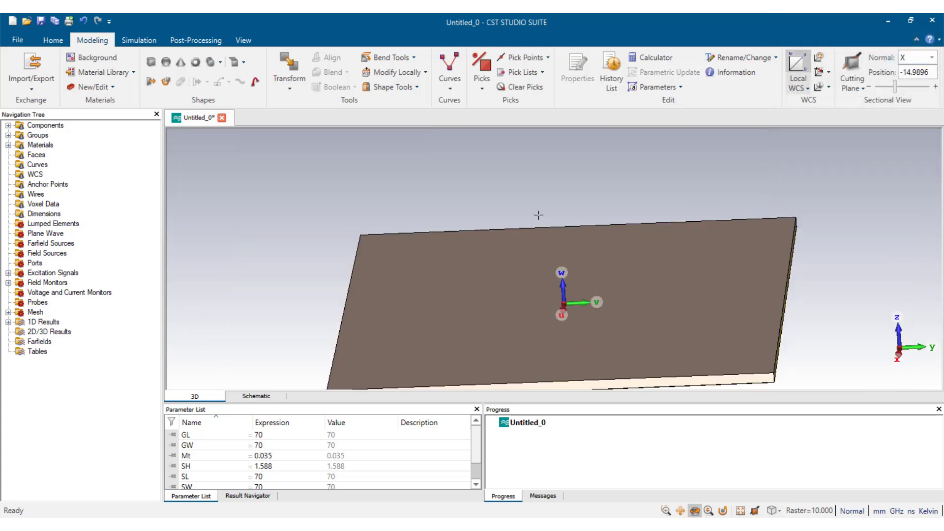
mouse_move(538, 215)
left_mouse_down()
mouse_move(589, 240)
mouse_move(554, 255)
mouse_move(604, 244)
mouse_move(635, 293)
mouse_move(641, 332)
left_mouse_up()
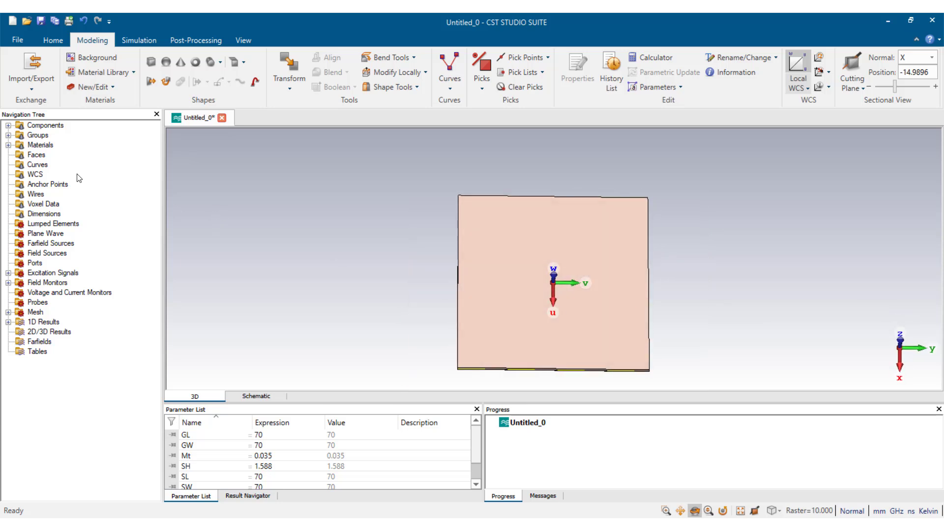
left_click(221, 66)
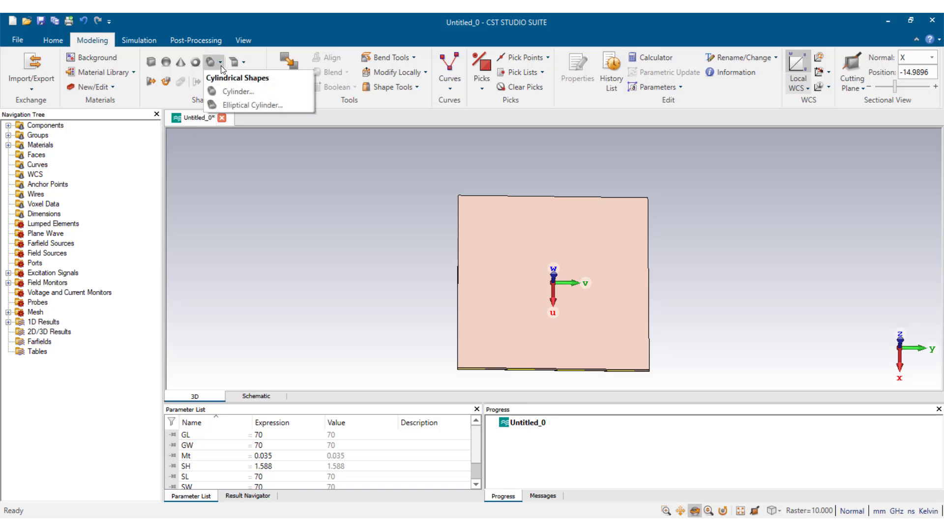
left_click(231, 91)
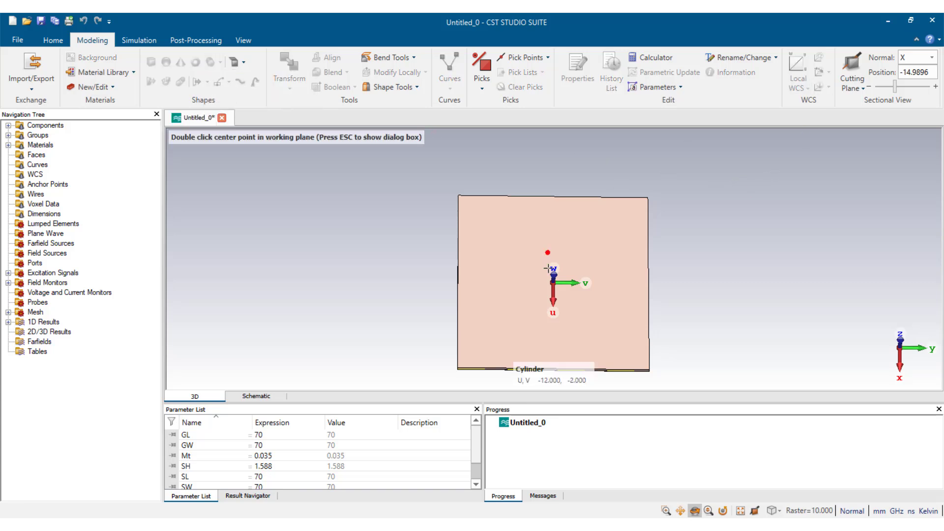
double_click(553, 282)
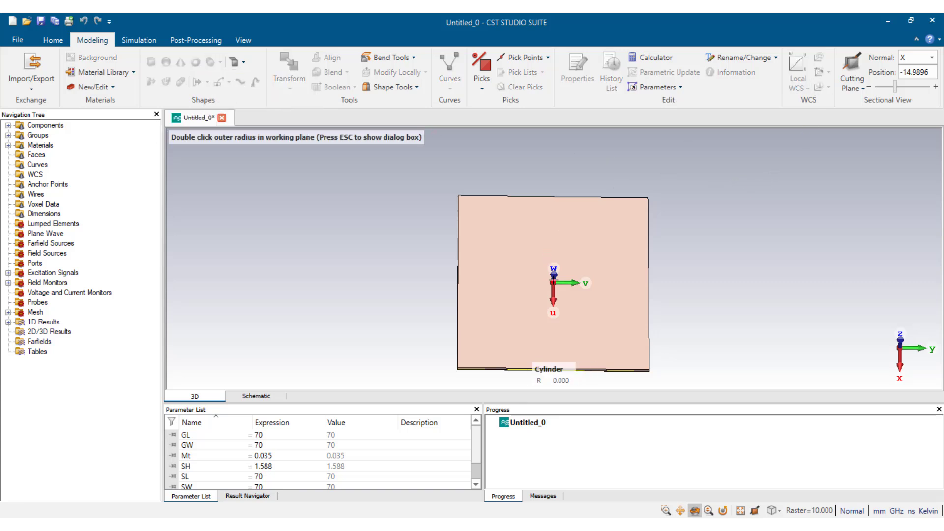
double_click(614, 320)
double_click(612, 313)
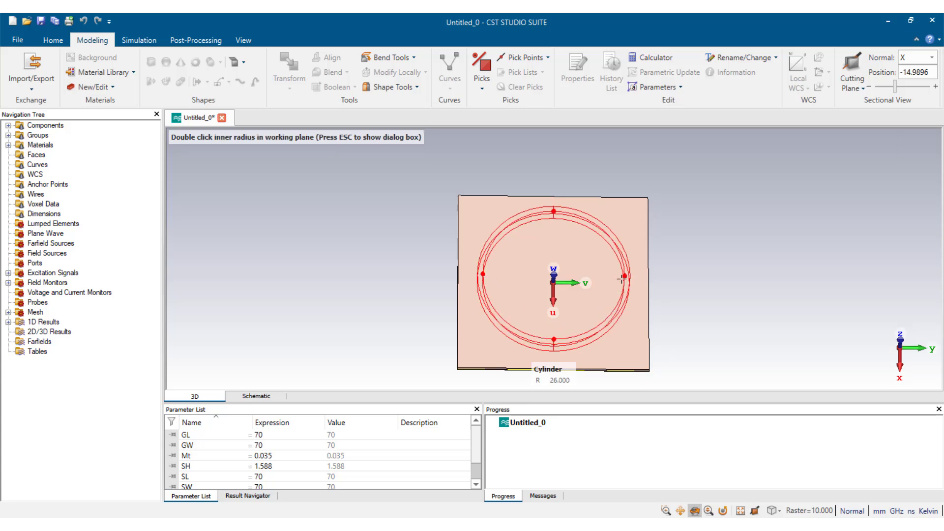
double_click(615, 269)
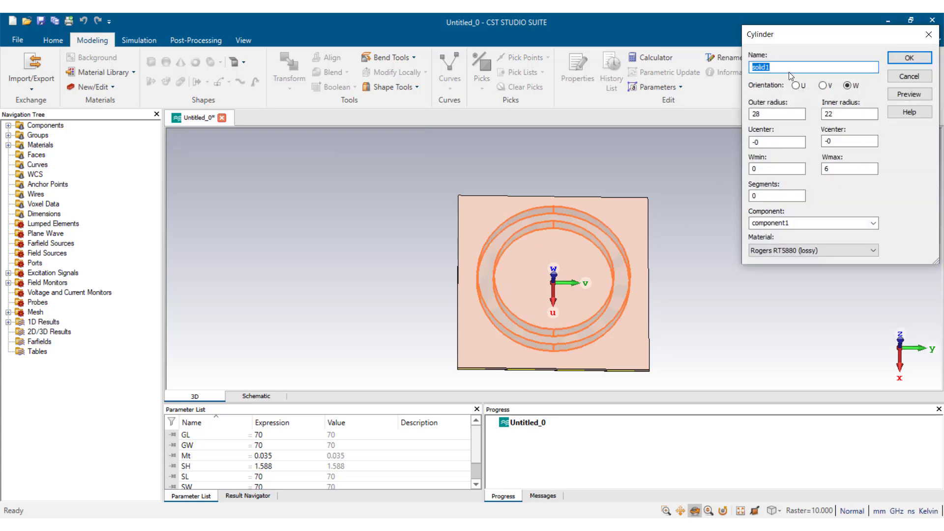
Step: Name the cylinder PATCH and set its outer radius to Pout and its inner radius to Pin
type("PATCH")
left_click(774, 114)
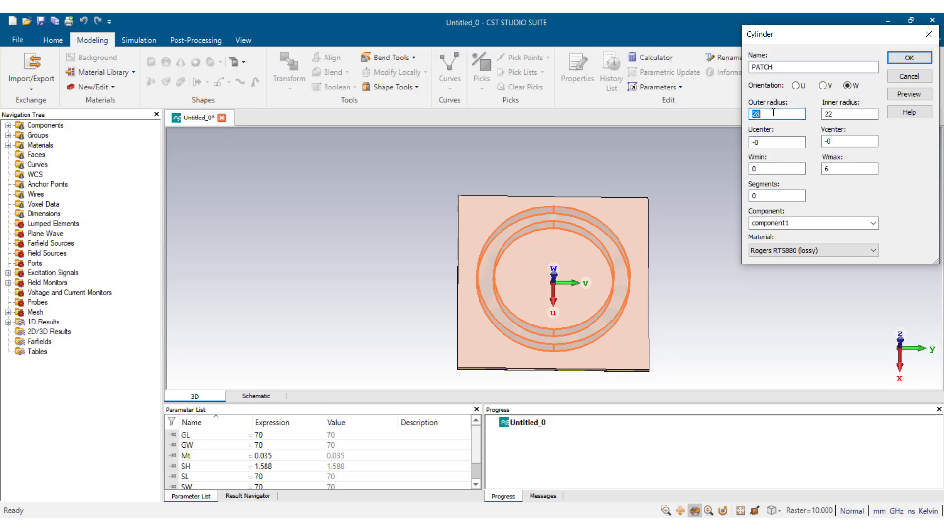
type("Pout")
double_click(854, 114)
type("p")
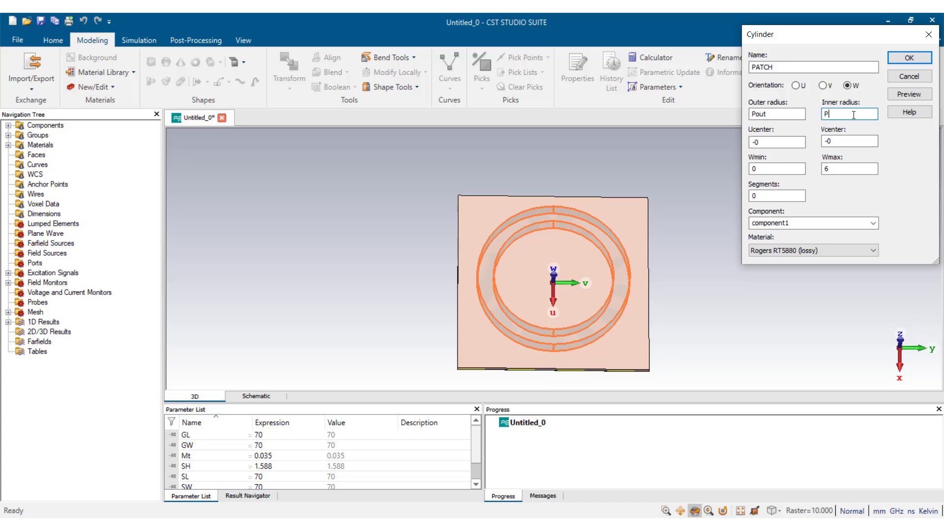
Step: Set the patch's U and V centre to 0, its maximum W to Mt and its material to Copper (annealed)
left_click(825, 168)
type("6")
key("Tab")
type("0")
key("Tab")
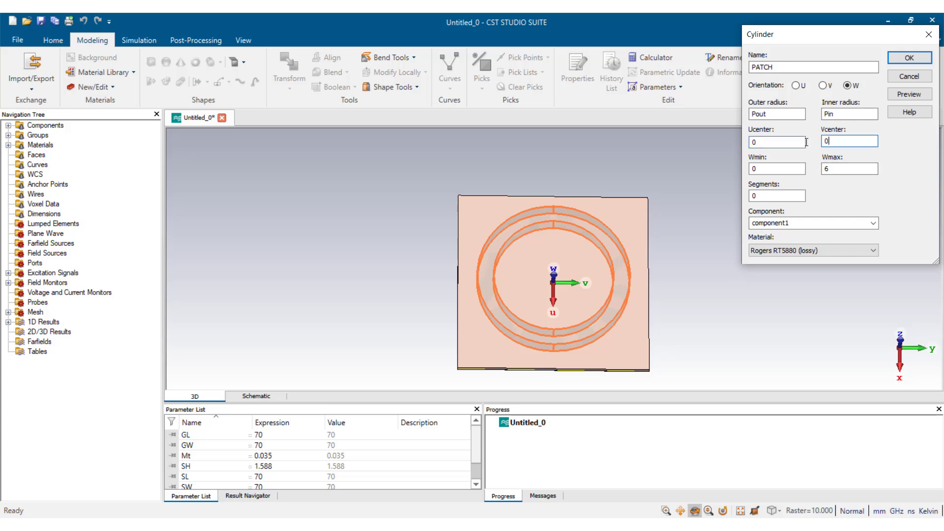
double_click(835, 168)
type("Mt")
left_click(787, 251)
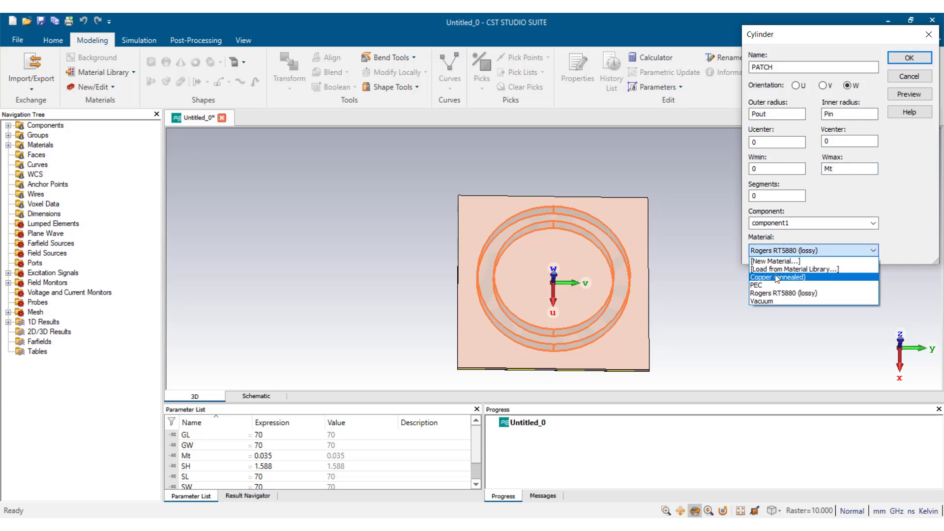
left_click(778, 278)
Step: Define the parameters Pout = 24.15 and Pin = 0, and create the patch cylinder
left_click(903, 94)
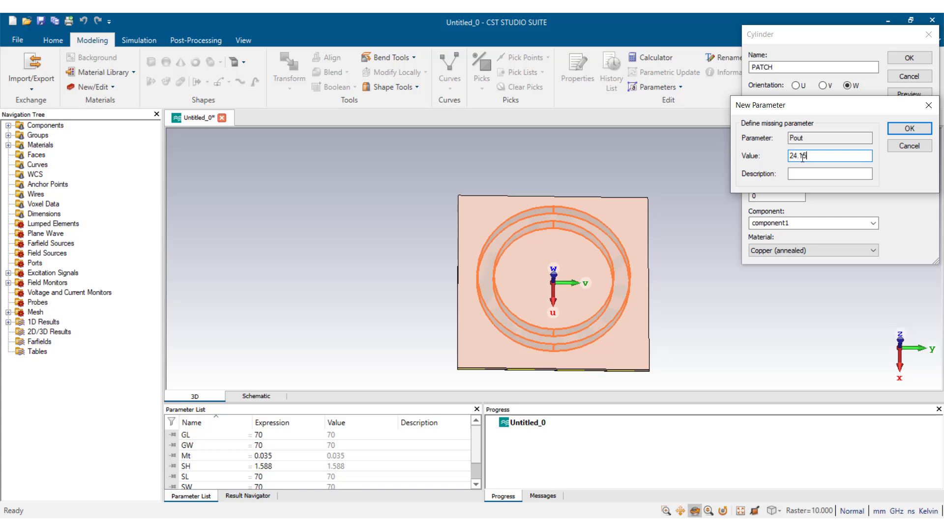
key("Return")
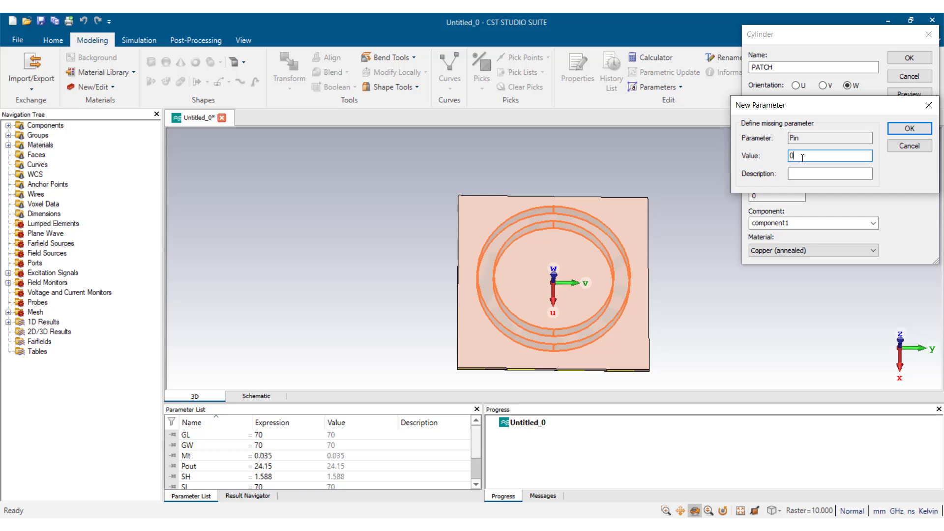
key("Return")
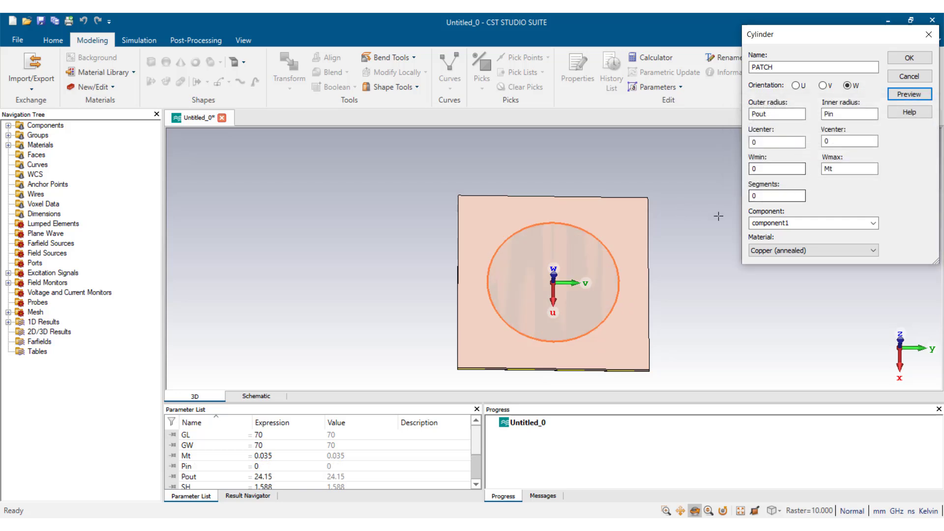
left_click(615, 253)
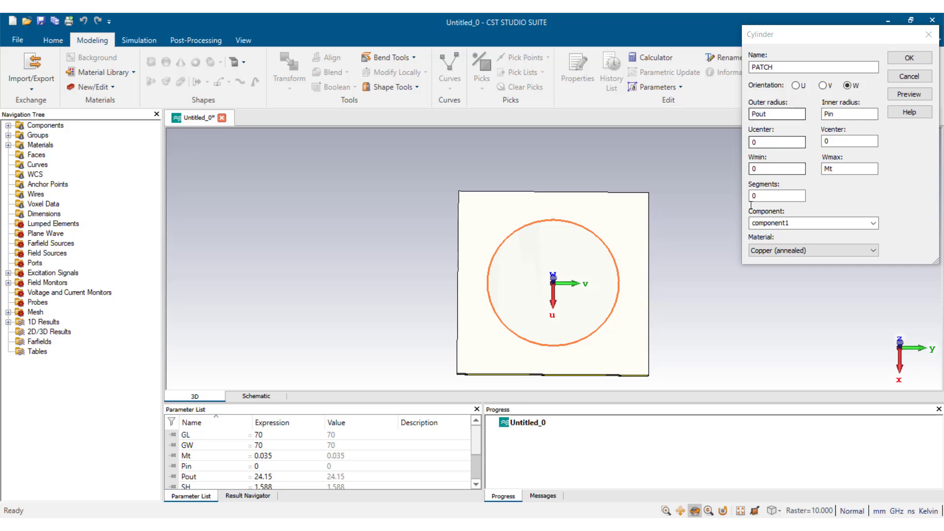
left_click(908, 63)
left_click(909, 59)
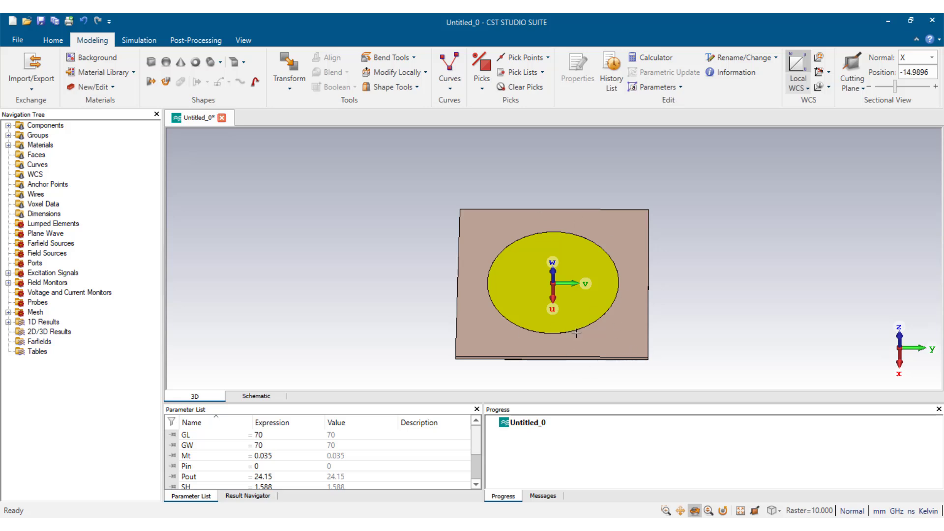
Step: Move the local coordinate system by Pout along U, onto the edge of the circular patch
mouse_move(577, 333)
left_mouse_down()
mouse_move(584, 341)
mouse_move(577, 338)
left_mouse_up()
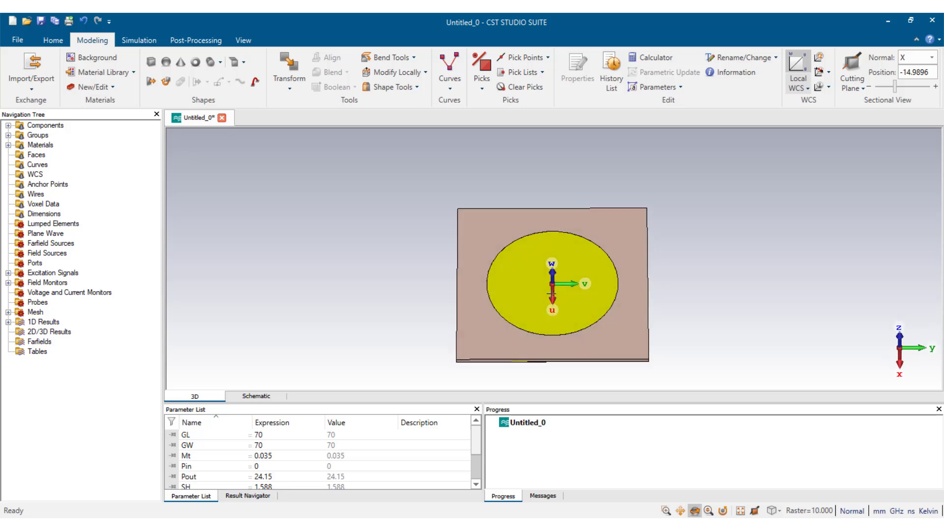
left_click_drag(540, 235, 562, 284)
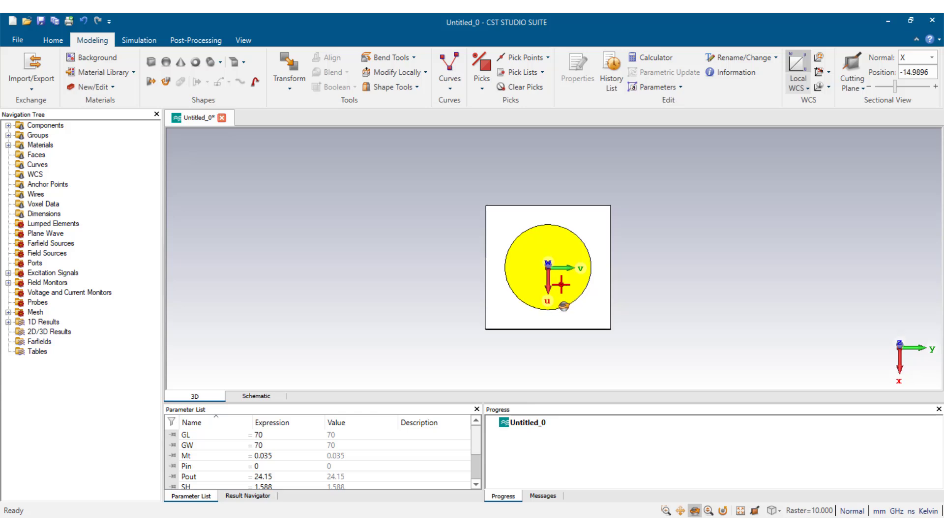
scroll(563, 280, "up", 2)
scroll(563, 280, "up", 2)
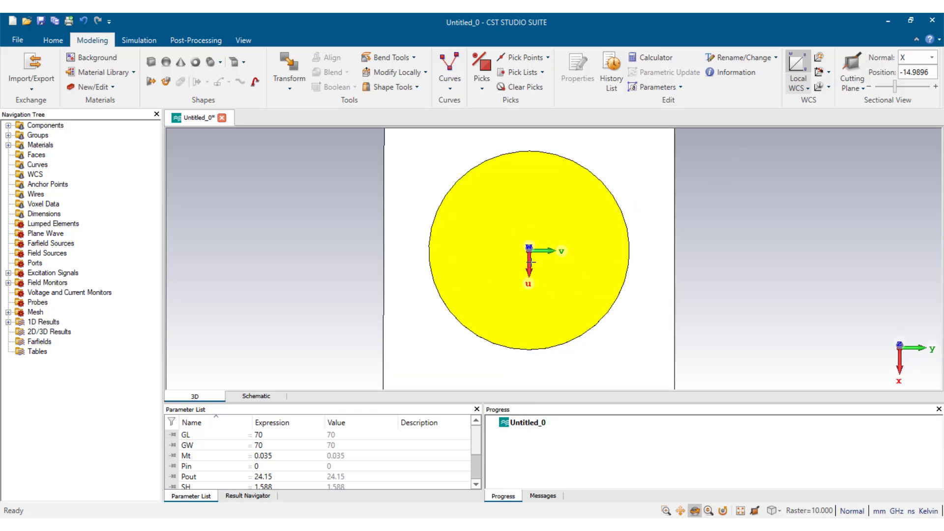
left_click(817, 58)
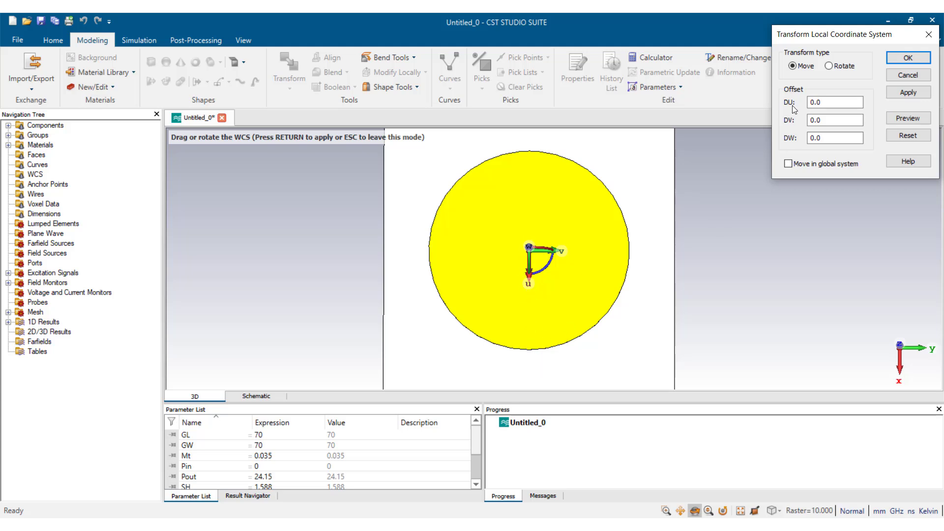
double_click(829, 102)
type("Pout")
left_click(909, 118)
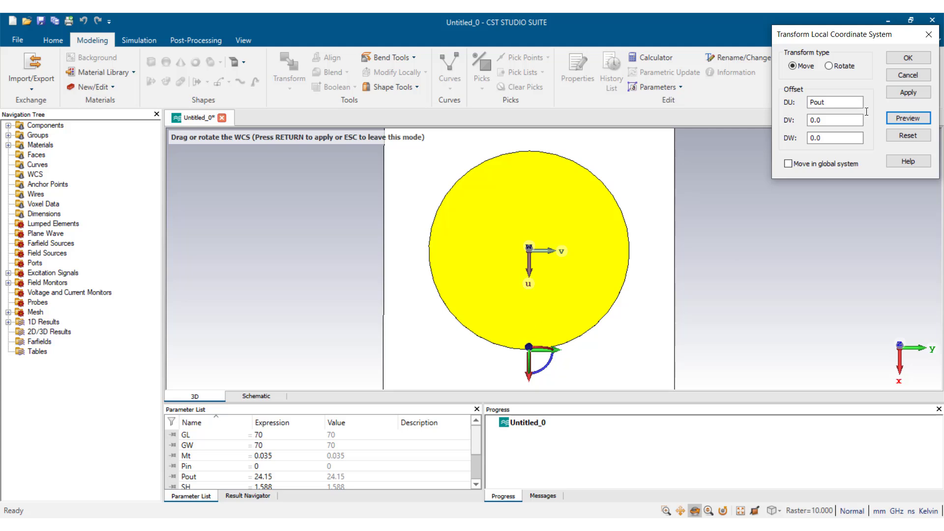
left_click(908, 58)
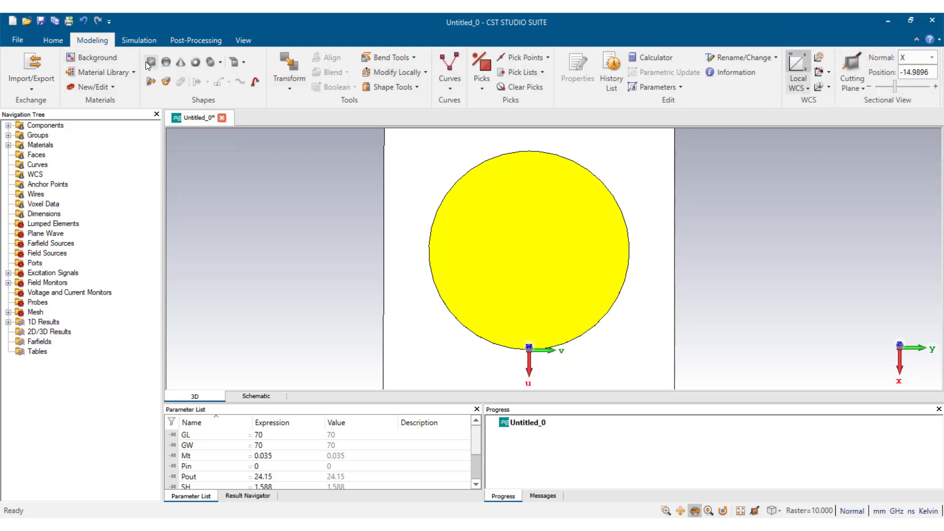
Step: Draw a brick from the local origin into the patch, about 22 mm along U, 6 mm along V and 6 mm high
left_click(148, 63)
double_click(529, 346)
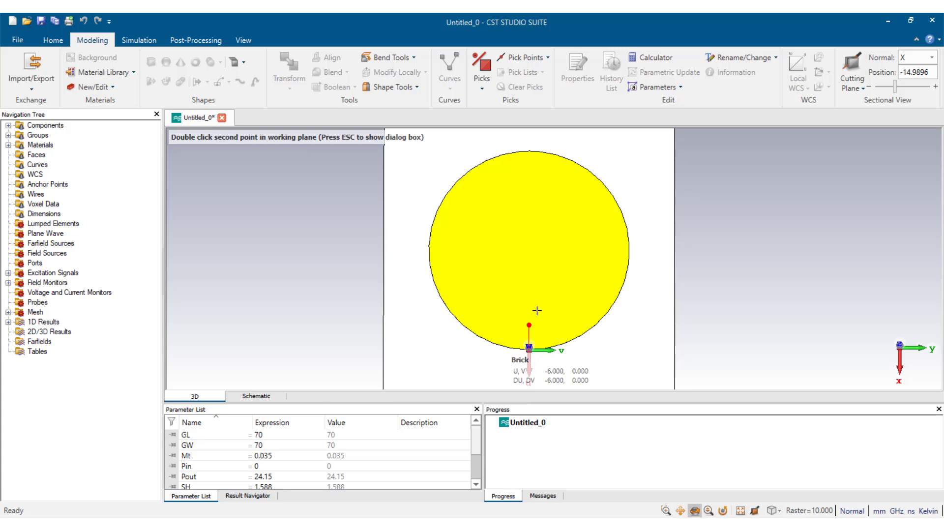
double_click(554, 256)
double_click(559, 255)
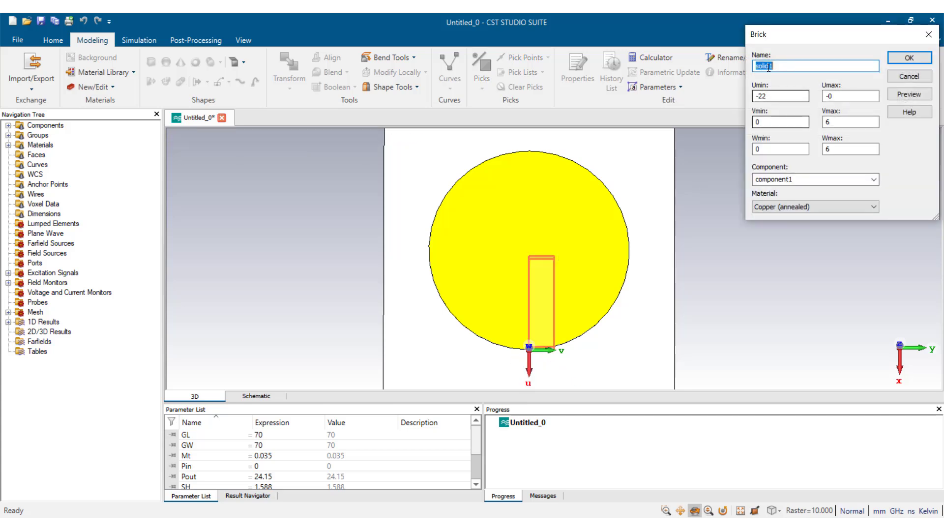
Step: Name the brick INSET_FEED and set its U range from -INL to 0
type("INSE")
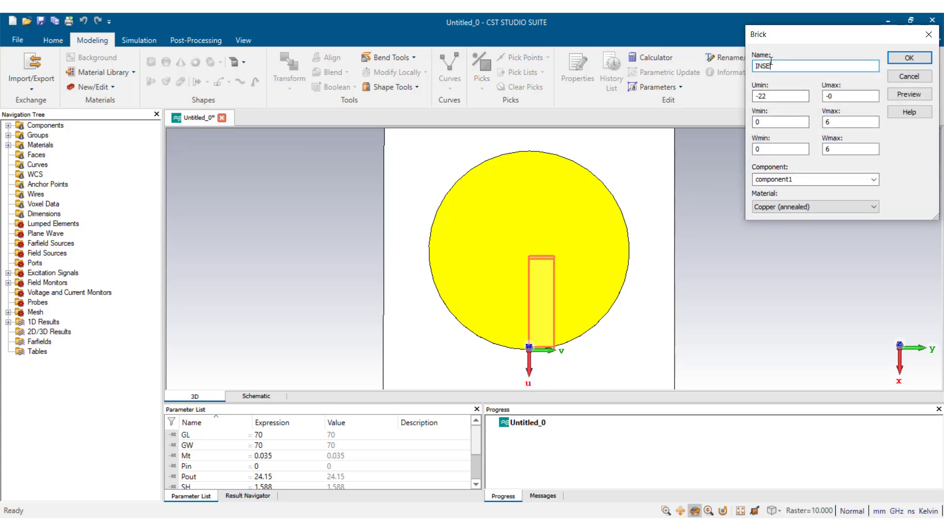
type("T_FEED")
left_click(769, 97)
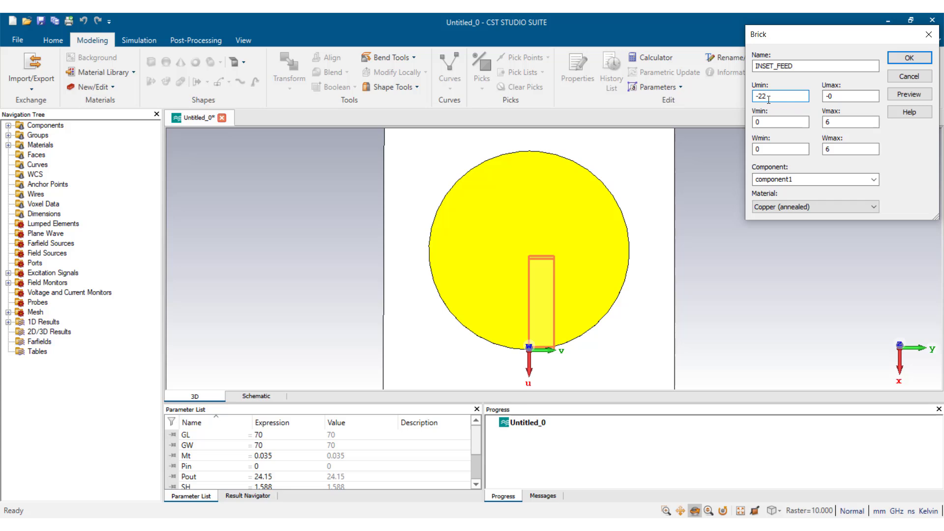
key("BackSpace")
key("BackSpace")
type("IN")
double_click(827, 95)
key("BackSpace")
Step: Set the inset brick's V range from -INW/2 to INW/2 and its maximum W to Mt
left_click(762, 123)
left_click(861, 127)
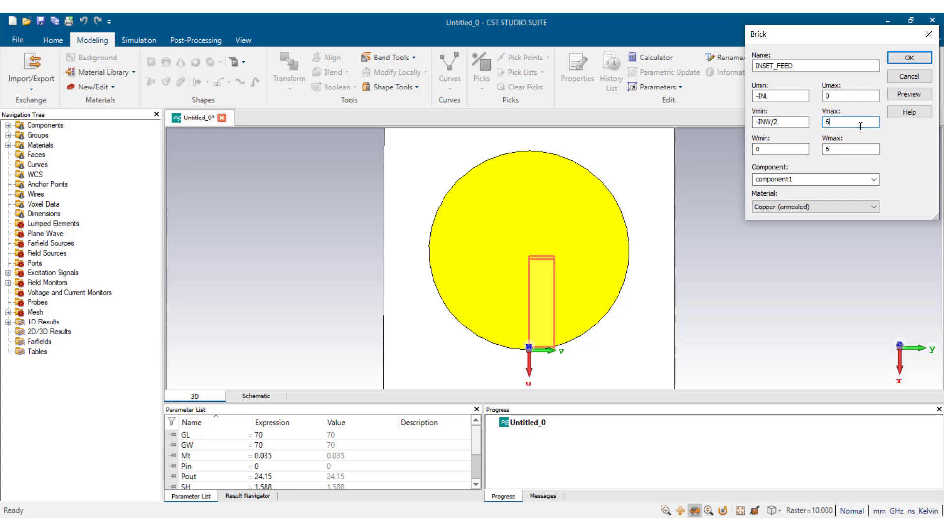
type("INW/2")
left_click(832, 150)
type("Mt")
Step: Define the parameters INL = 15 and INW = 8, and create the INSET_FEED brick
left_click(908, 94)
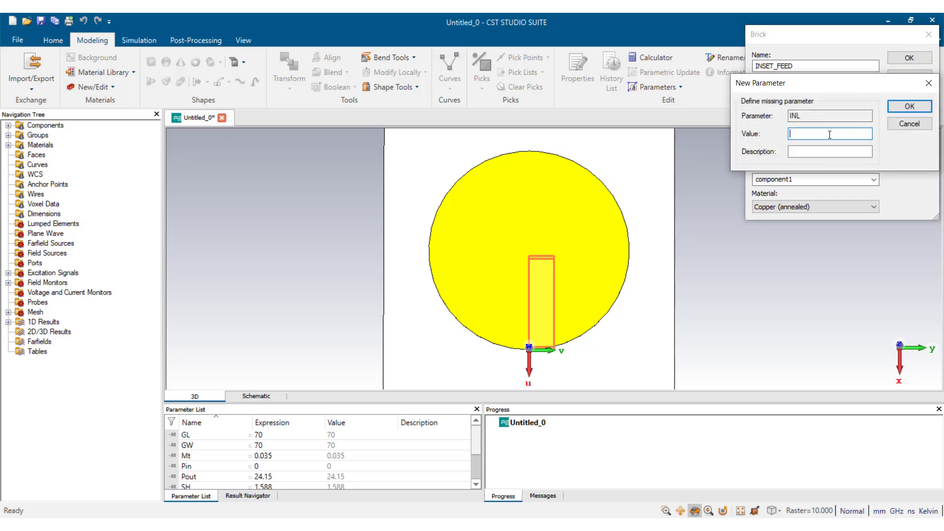
type("15")
key("Return")
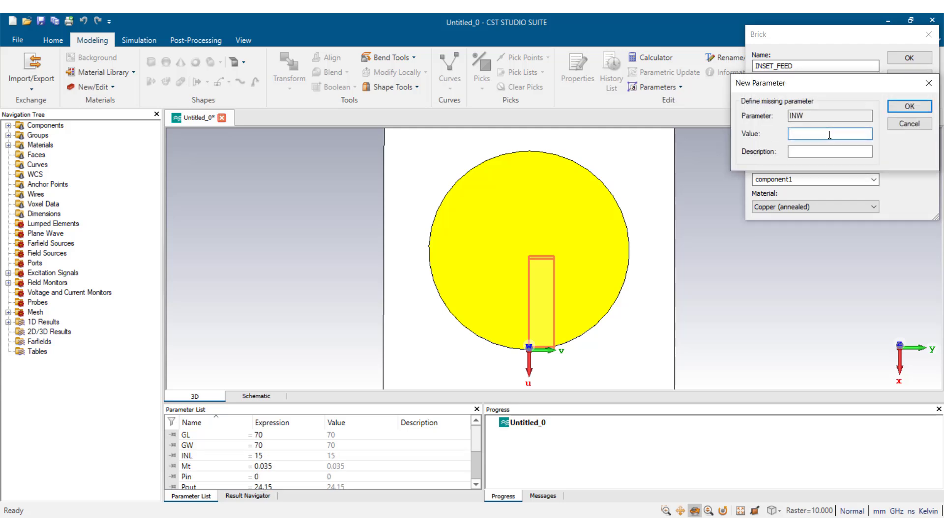
key("Return")
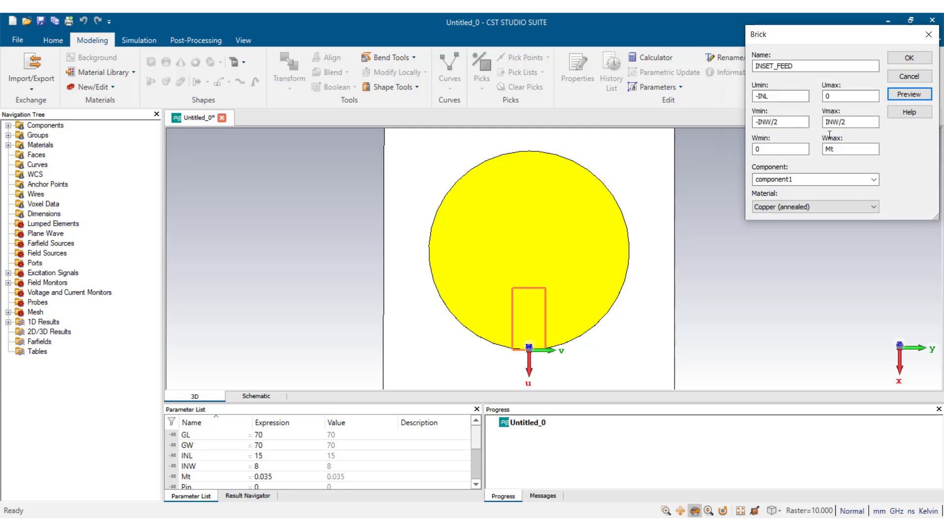
left_click(910, 58)
scroll(520, 213, "down", 2)
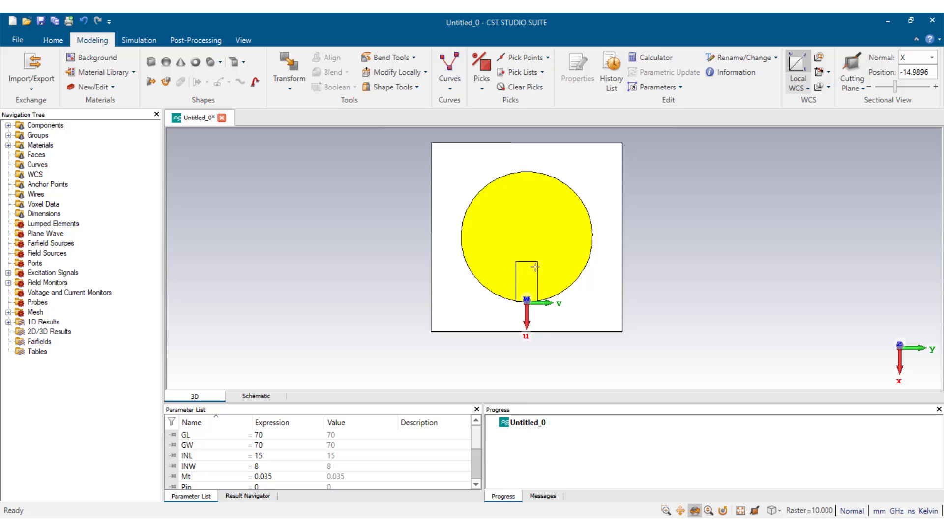
Step: Subtract the INSET_FEED brick from PATCH to cut the inset notch
left_click(8, 125)
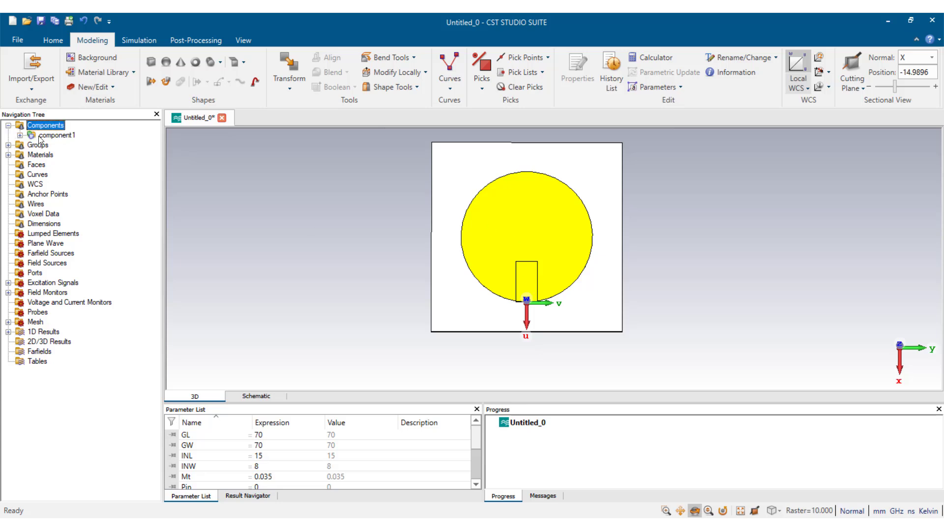
left_click(20, 136)
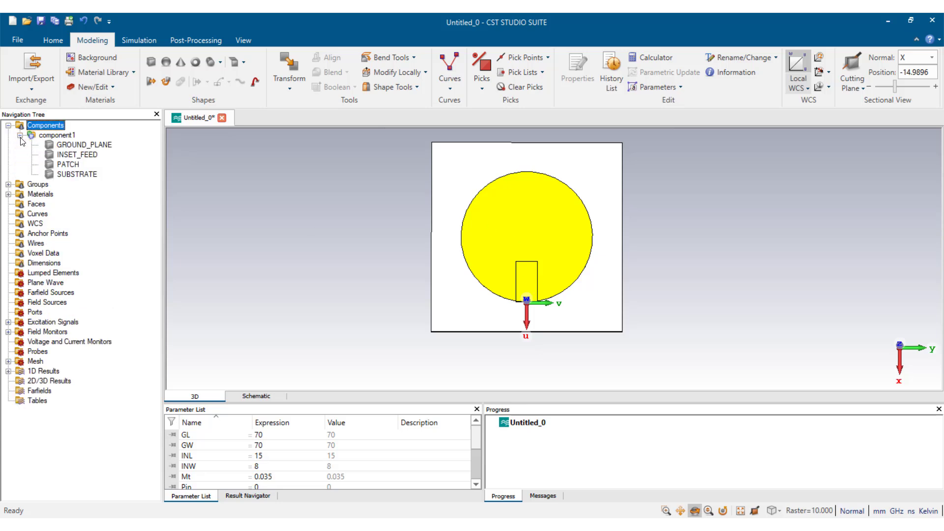
left_click(69, 165)
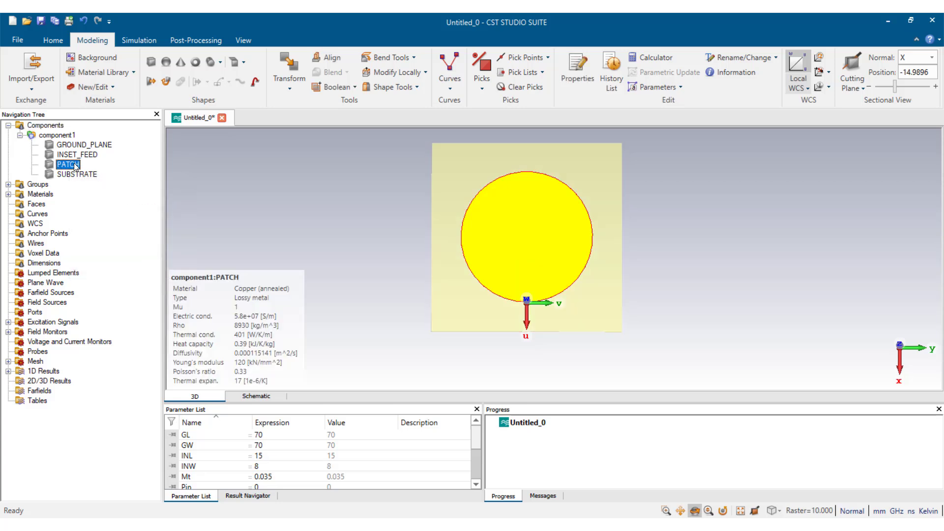
left_click(356, 88)
left_click(346, 128)
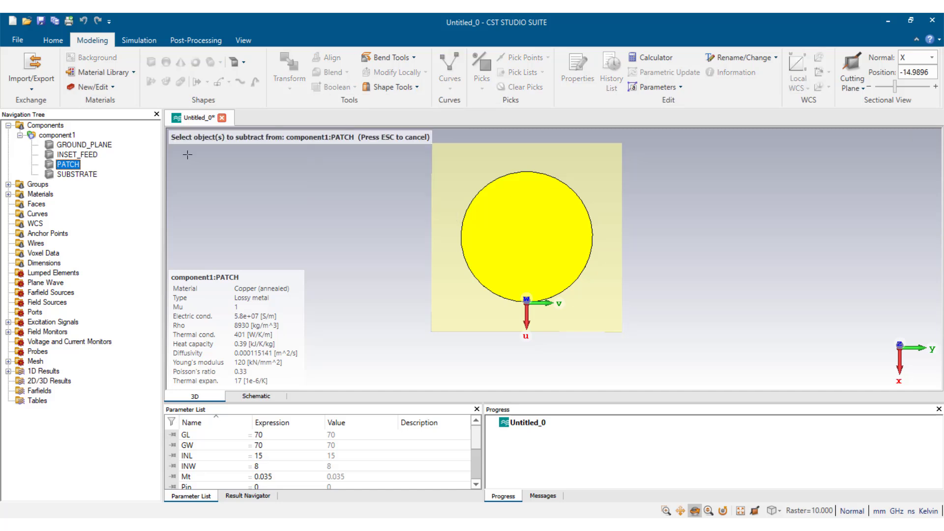
left_click(77, 155)
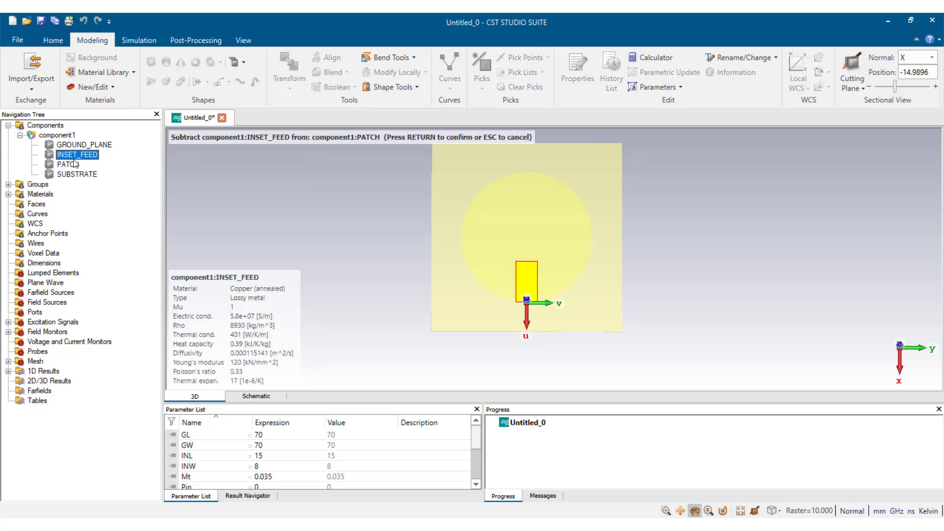
key("Return")
left_click(37, 175)
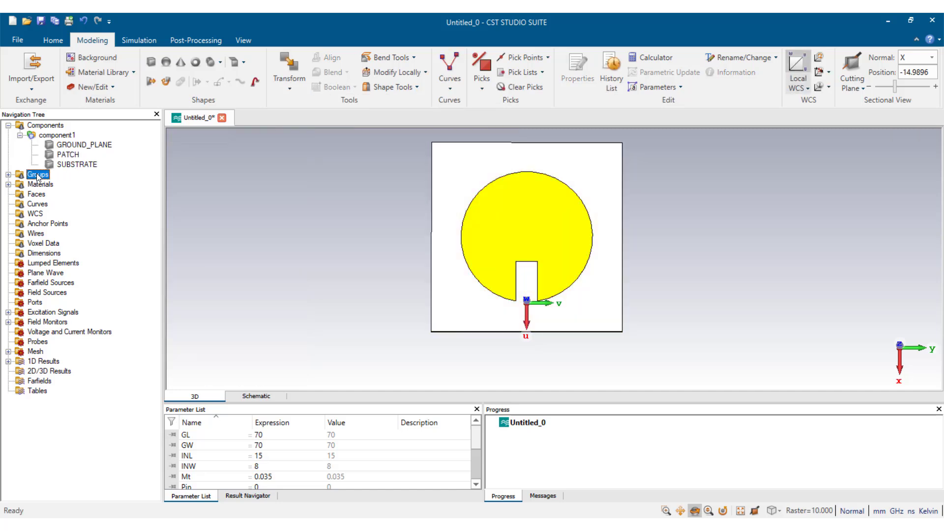
Step: Move the local coordinate system along U by -Pout+SL/2 to the substrate edge
left_click(819, 59)
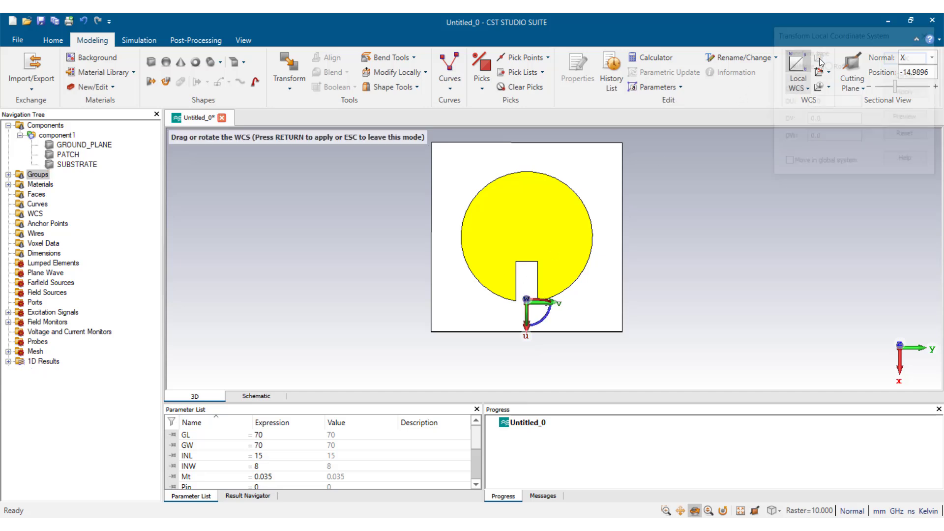
left_click(842, 119)
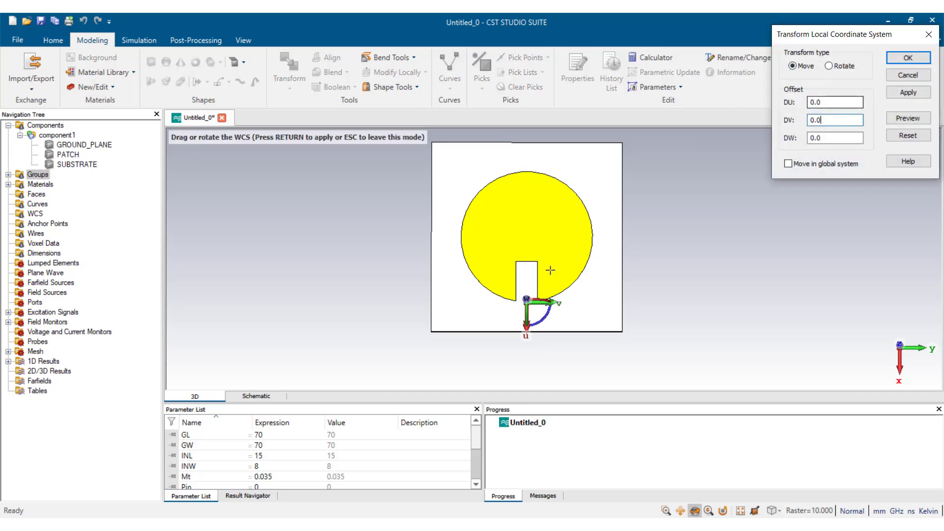
left_click(827, 101)
double_click(827, 102)
type("-Pout")
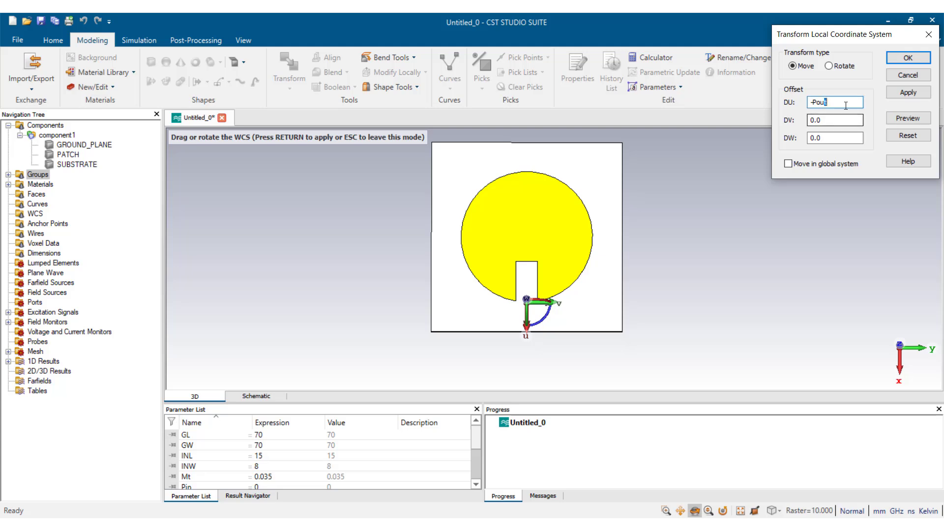
left_click(915, 121)
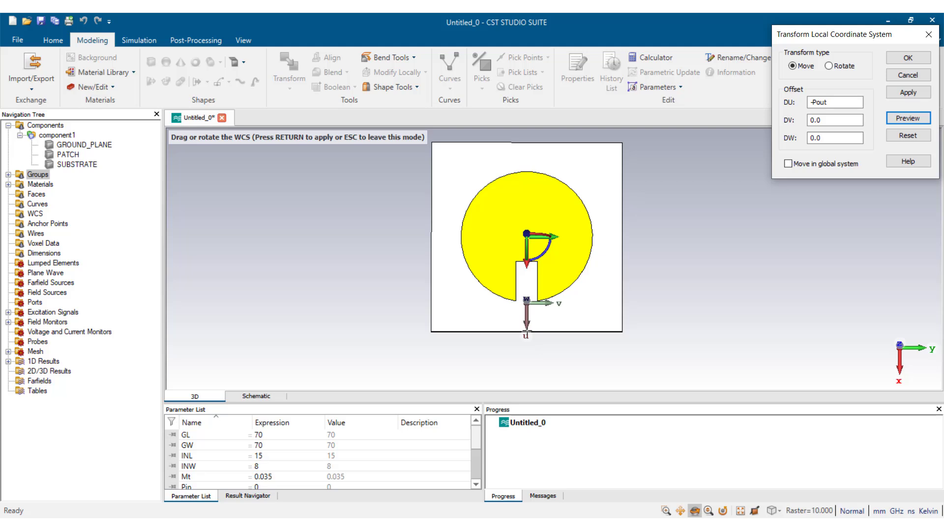
left_click(838, 102)
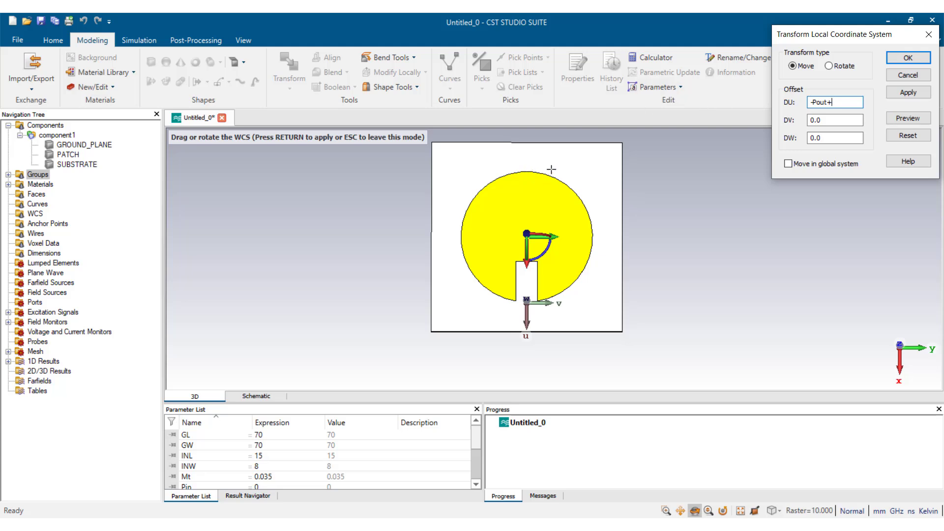
type("SL/2")
left_click(908, 119)
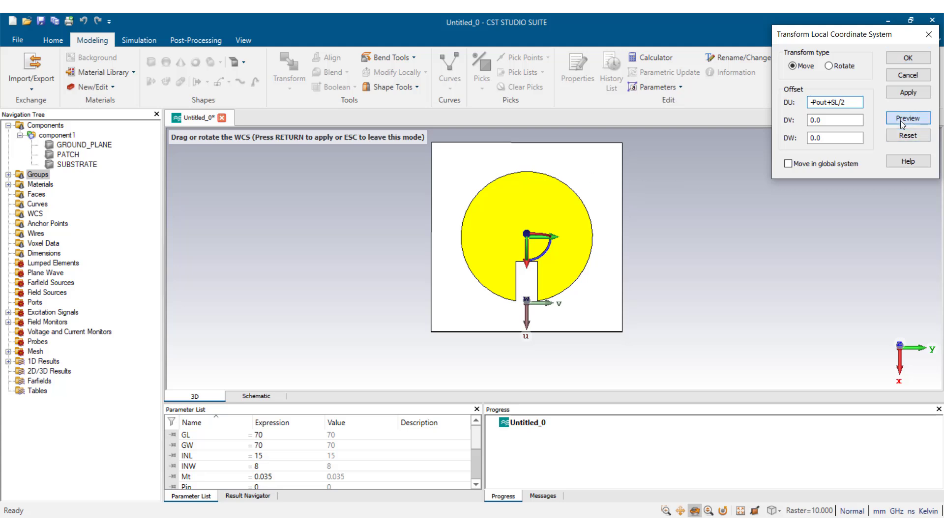
left_click(908, 58)
Step: Draw a brick from the local origin through the notch into the patch, about 32 mm along U, 4 mm along V and 6 mm high
scroll(563, 318, "up", 2)
scroll(533, 274, "up", 1)
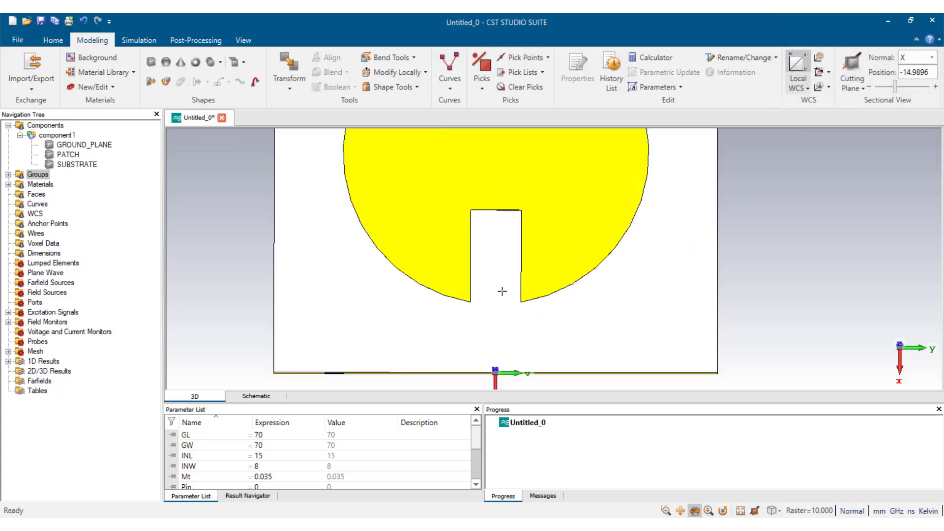
left_click(151, 62)
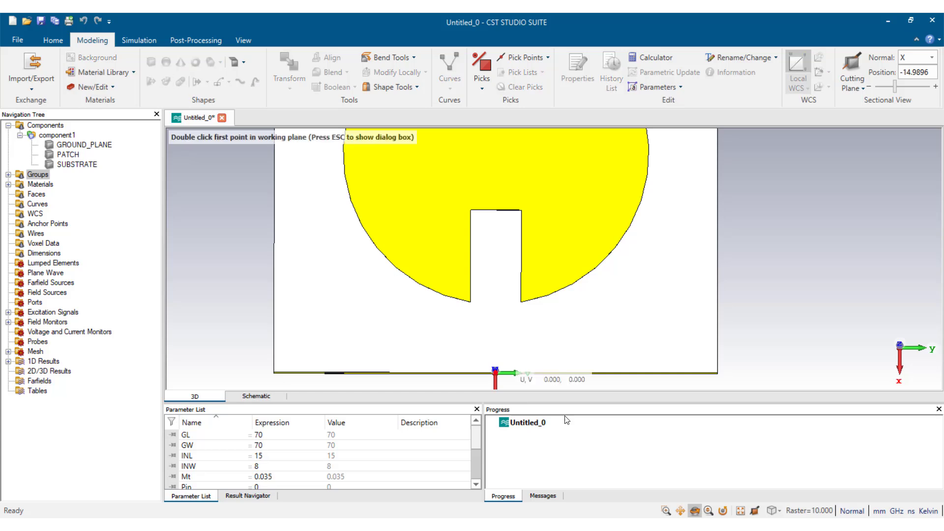
double_click(496, 372)
double_click(521, 171)
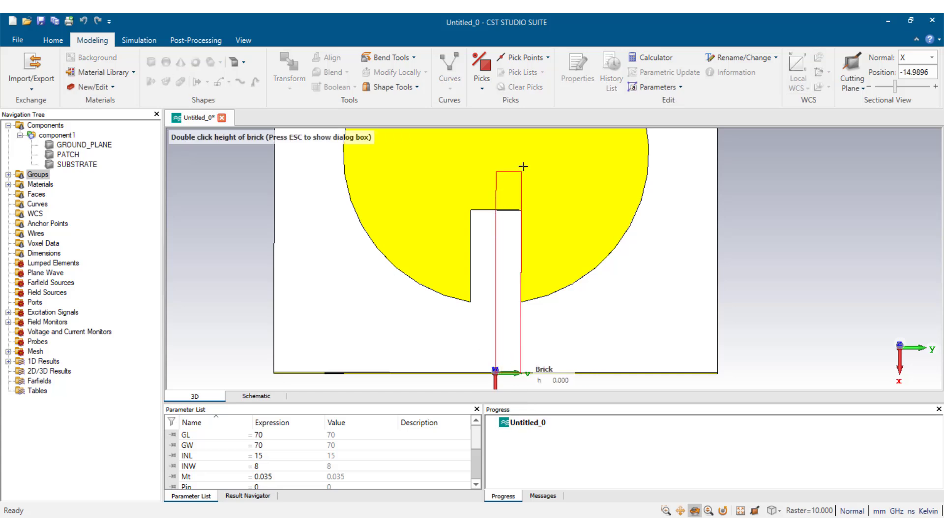
double_click(512, 168)
Step: Name the brick FEEDLINE and set its minimum U to -ML
type("FEEDLINE")
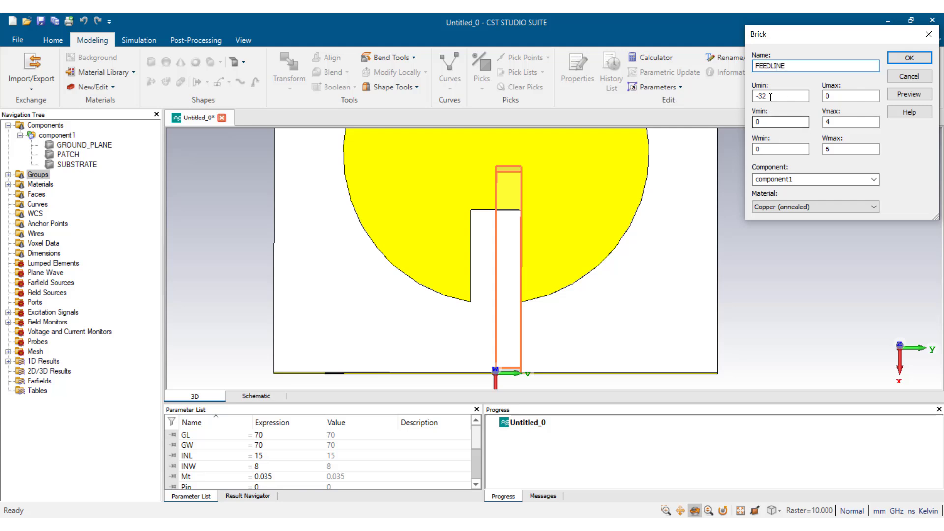
left_click(770, 96)
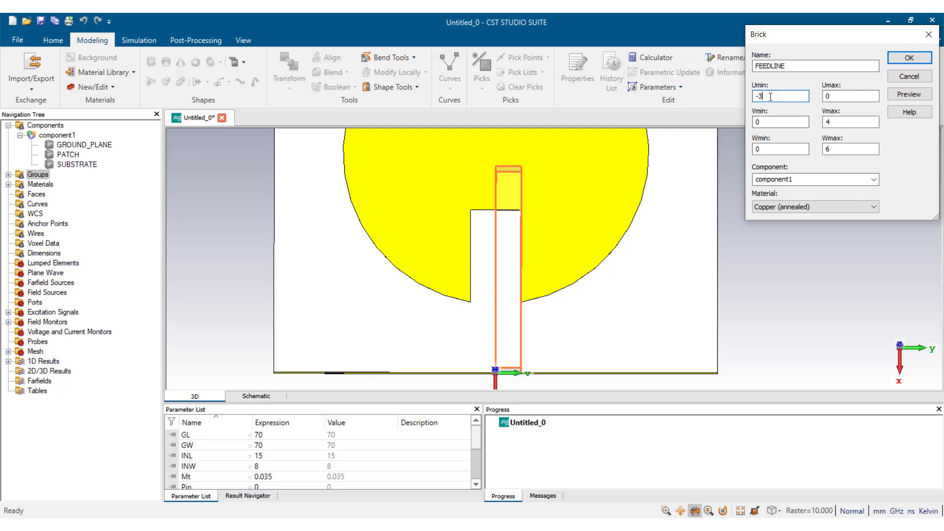
type("-M")
Step: Set the feedline brick's V range from -MW/2 to MW/2 and its maximum W to Mt
double_click(783, 123)
type("-MW")
key("shift+Left")
key("shift+Left")
key("shift+Left")
key("shift+Left")
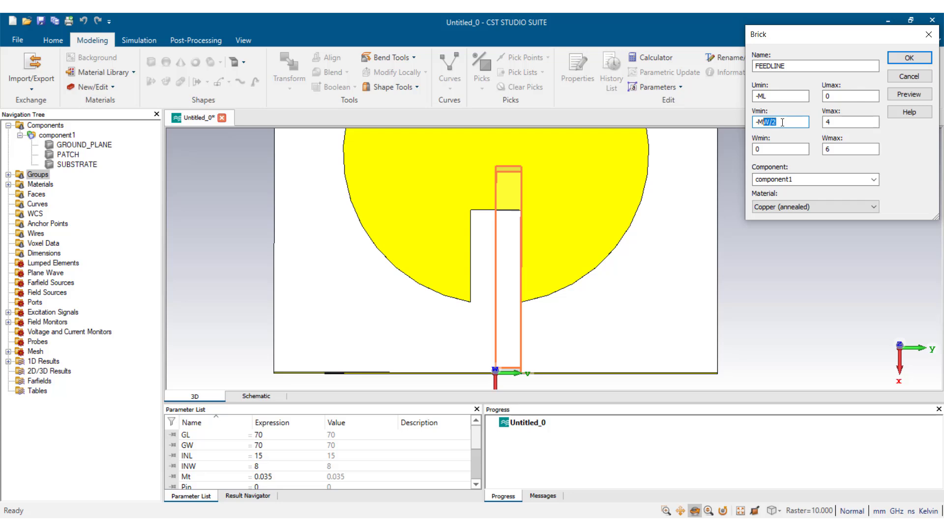
left_click(870, 119)
key("ctrl+v")
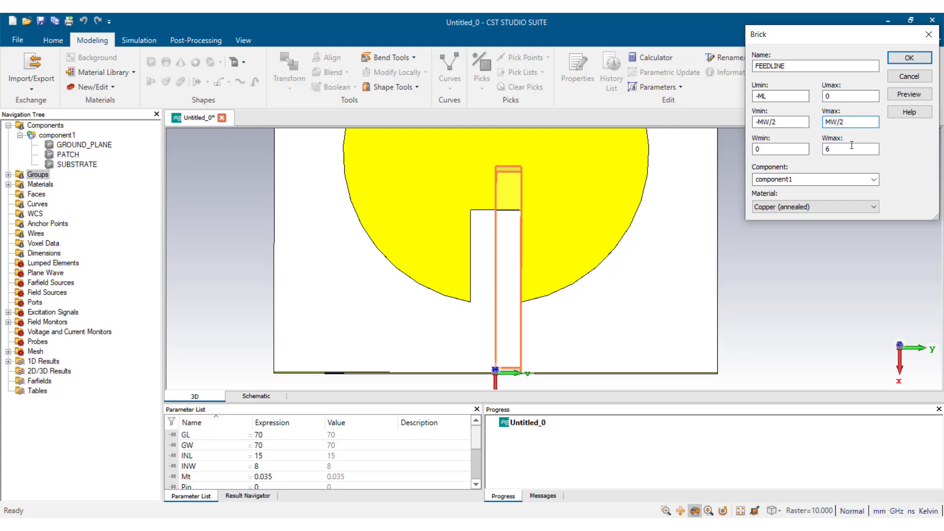
double_click(848, 149)
type("Mt")
Step: Define the parameters ML = SL/2 and MW = 1.8, and create the FEEDLINE brick
left_click(910, 94)
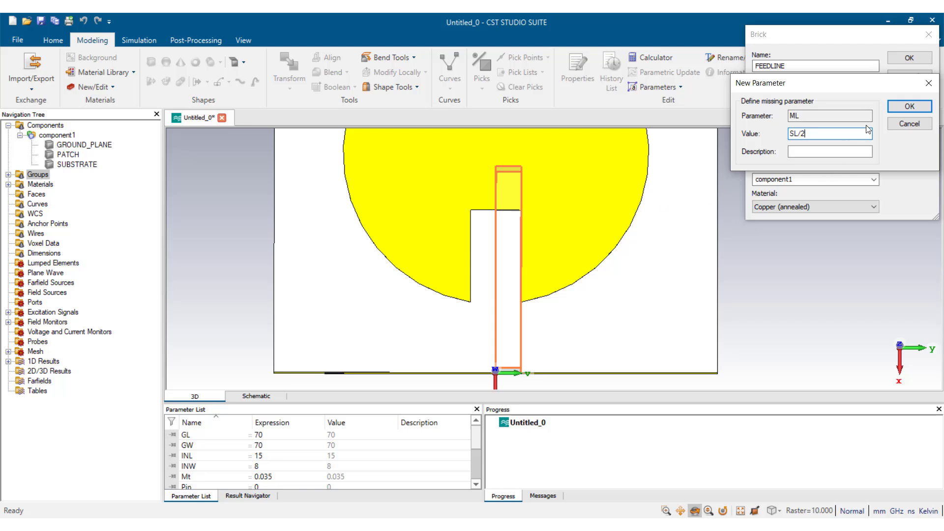
left_click(910, 106)
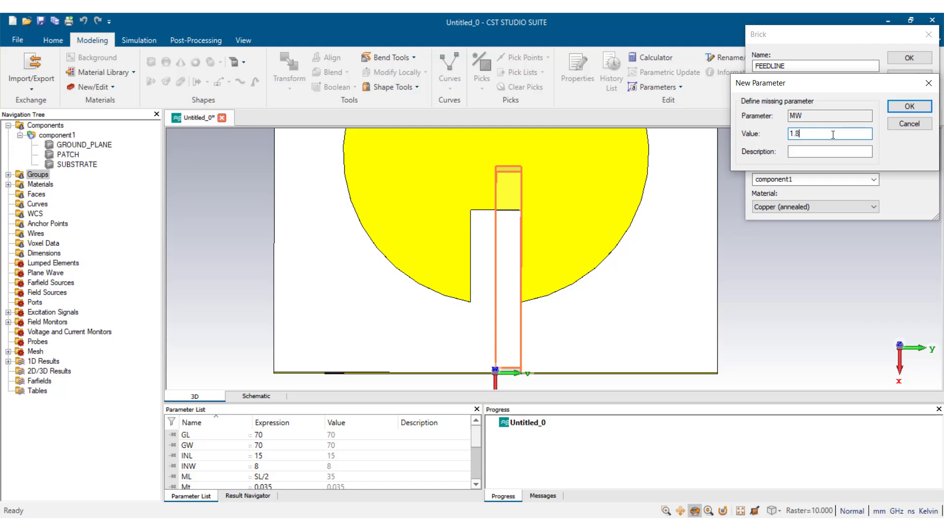
left_click(910, 106)
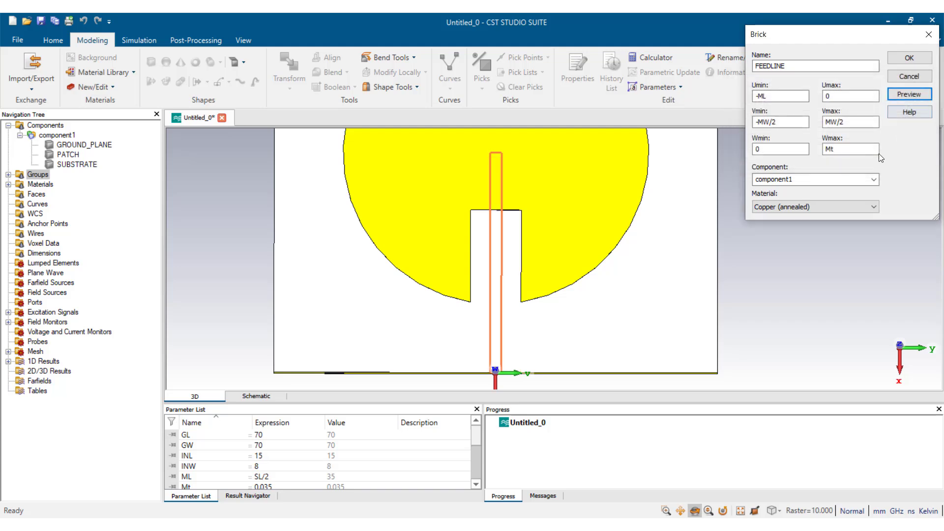
left_click(910, 58)
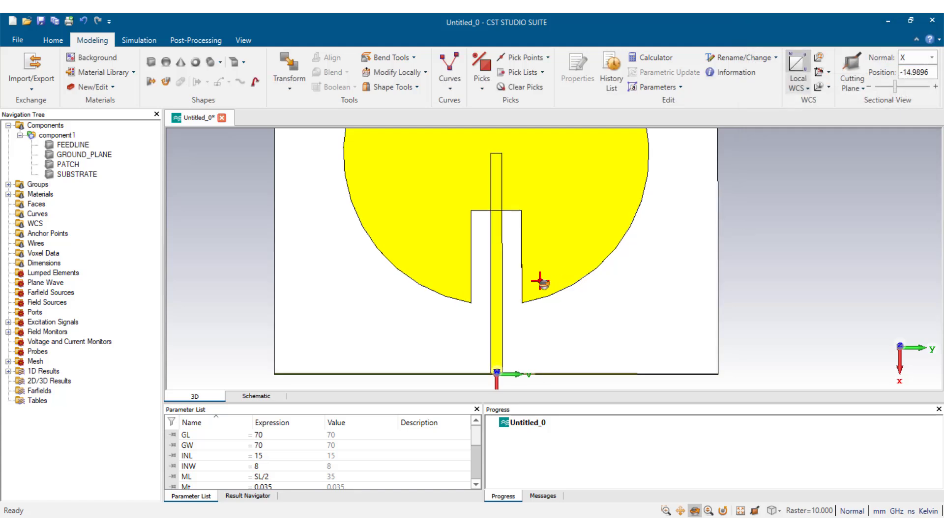
Step: Unite PATCH and FEEDLINE into one solid with a Boolean add
scroll(545, 262, "down", 4)
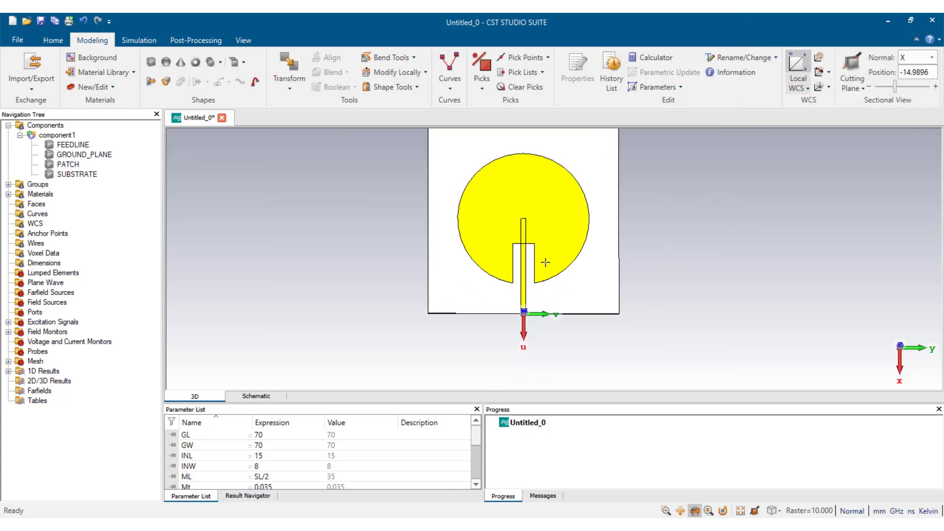
left_click(69, 164)
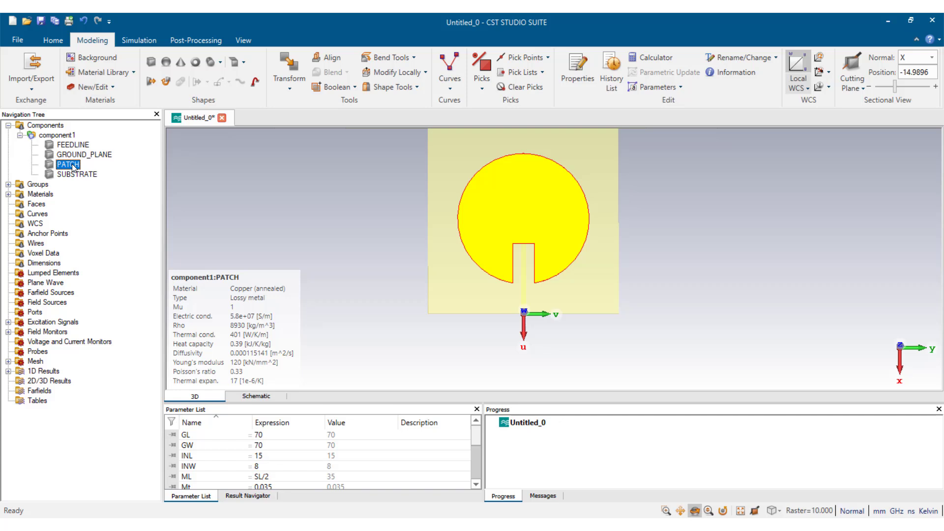
left_click(74, 145, "ctrl")
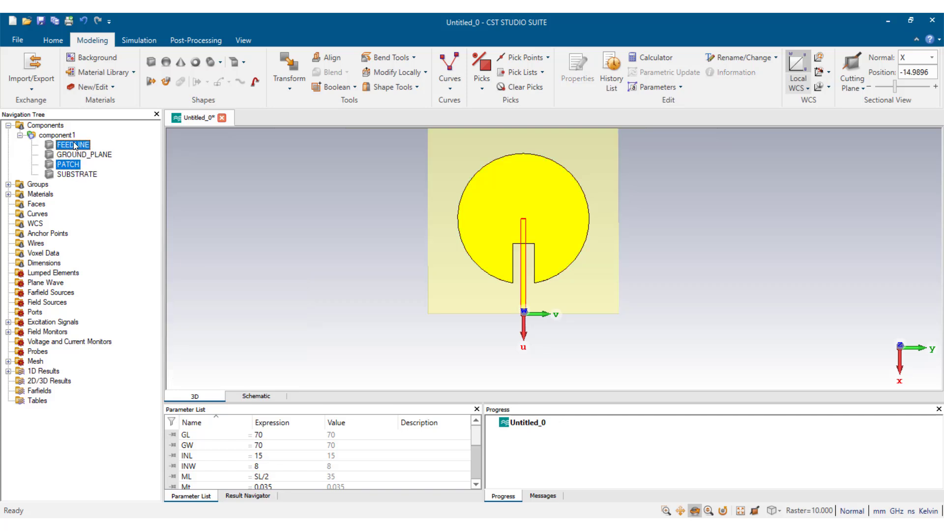
key("plus")
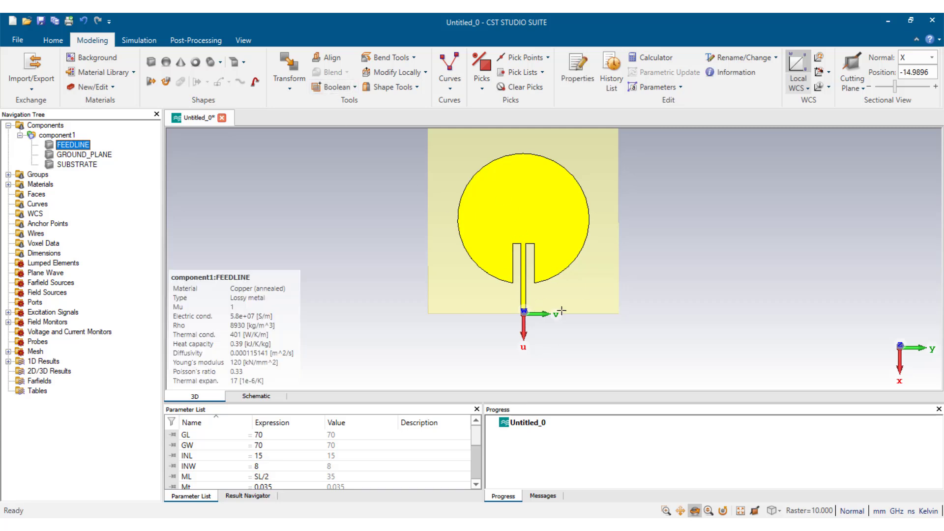
Step: Pick the thin end face of the feedline at the substrate edge
left_click_drag(553, 313, 520, 301)
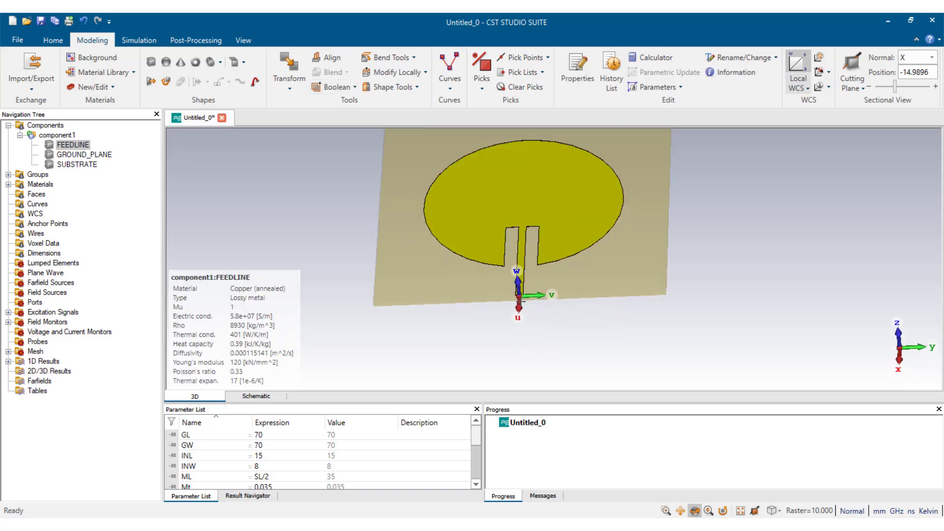
scroll(521, 301, "up", 5)
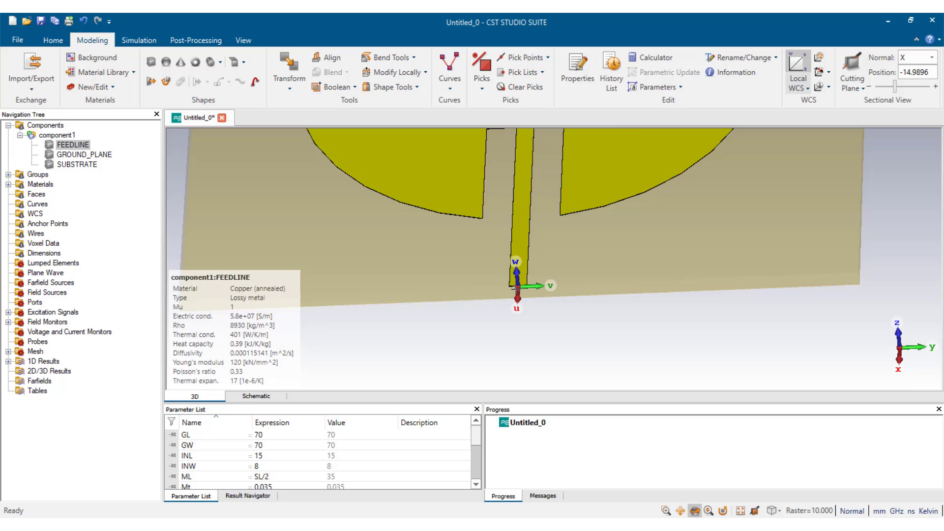
left_click(41, 177)
left_click(52, 126)
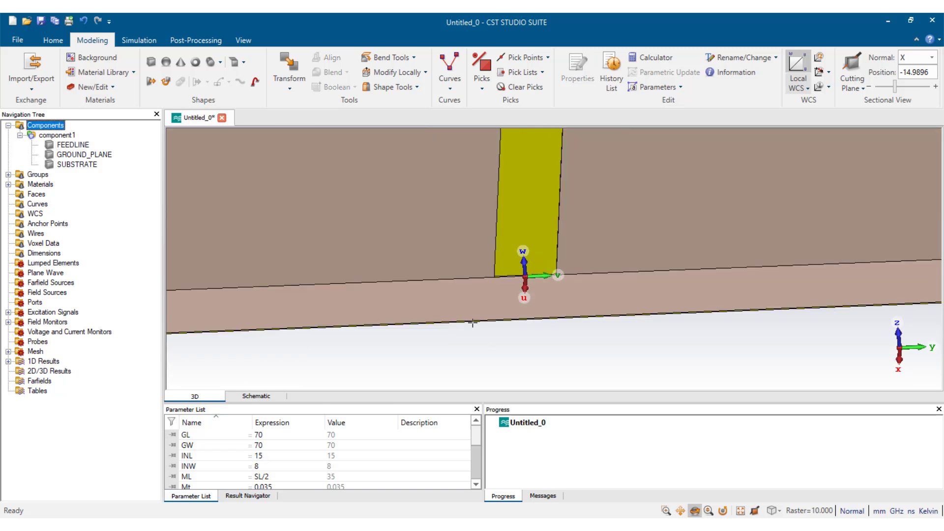
scroll(525, 278, "up", 5)
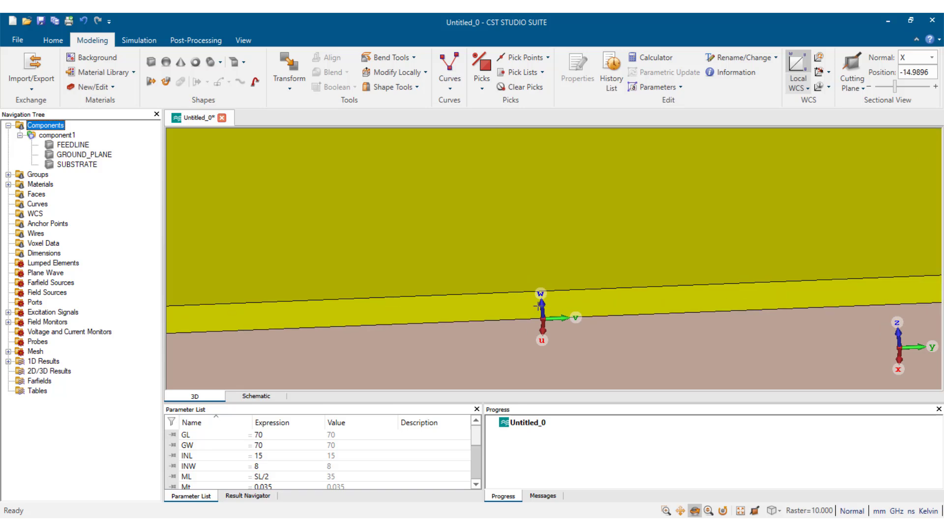
scroll(533, 309, "down", 5)
key("f")
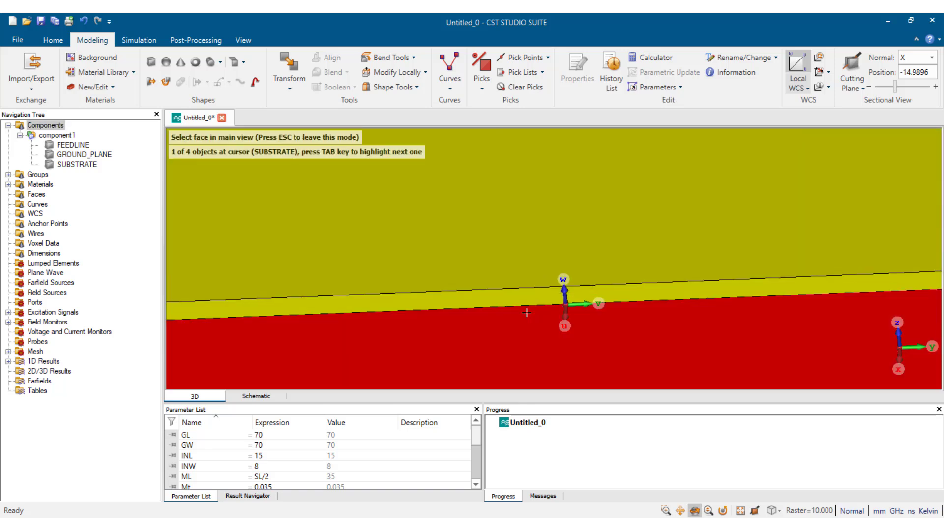
left_click(519, 299)
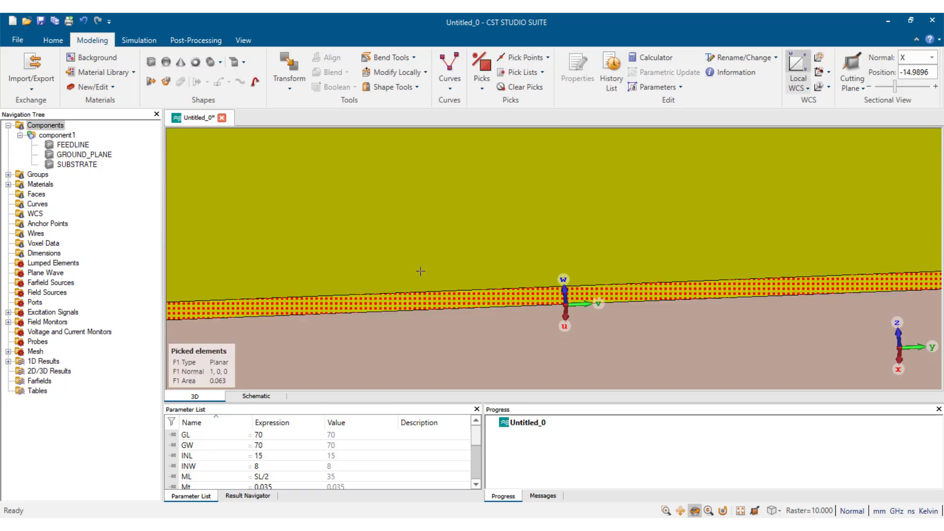
Step: Calculate the microstrip port extension coefficient and construct the waveguide port from the picked feedline face
left_click(62, 45)
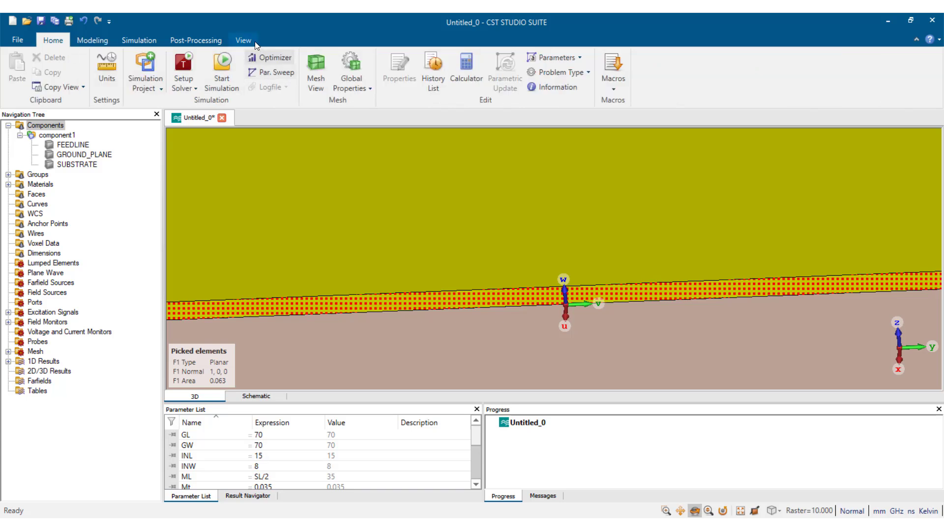
left_click(610, 74)
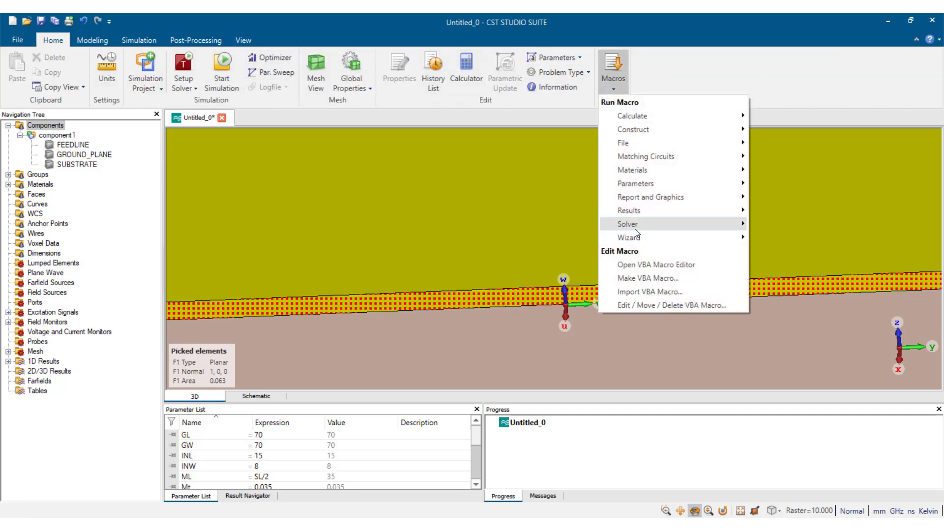
mouse_move(636, 227)
mouse_move(772, 321)
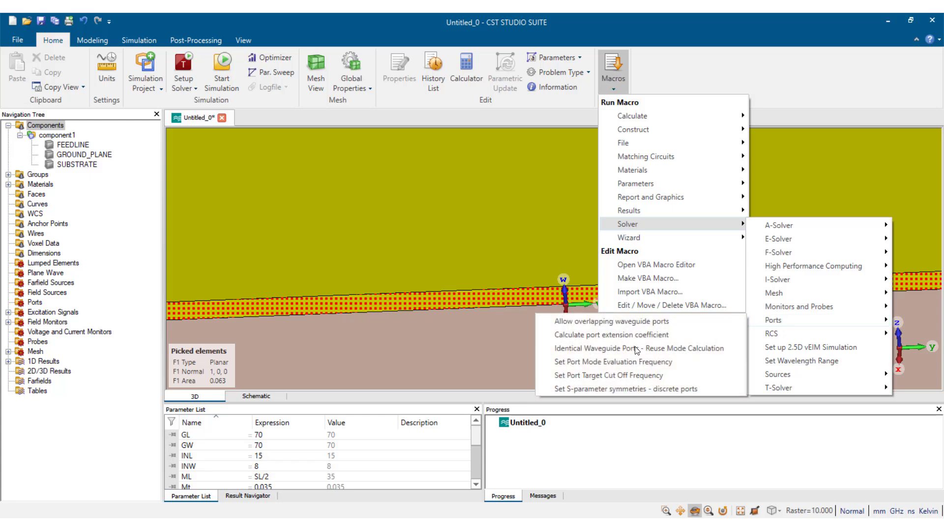
left_click(599, 335)
left_click(435, 413)
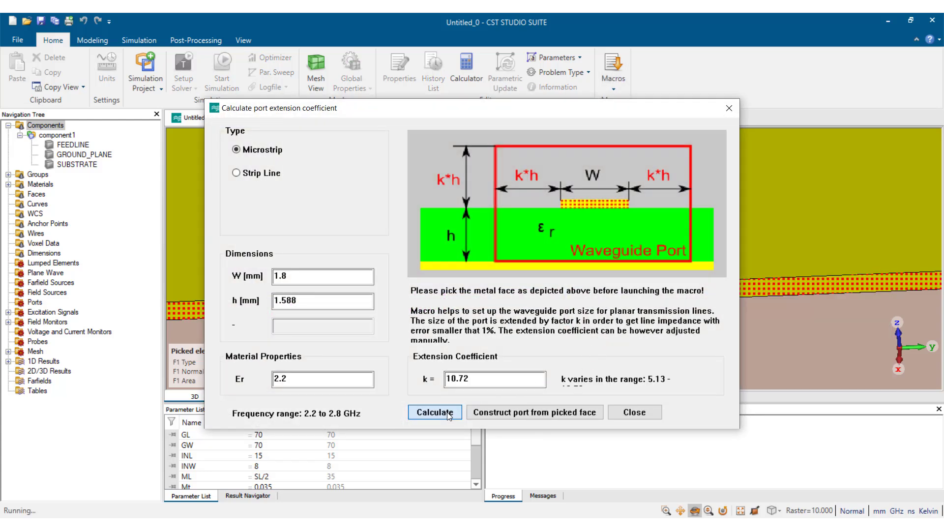
left_click(503, 411)
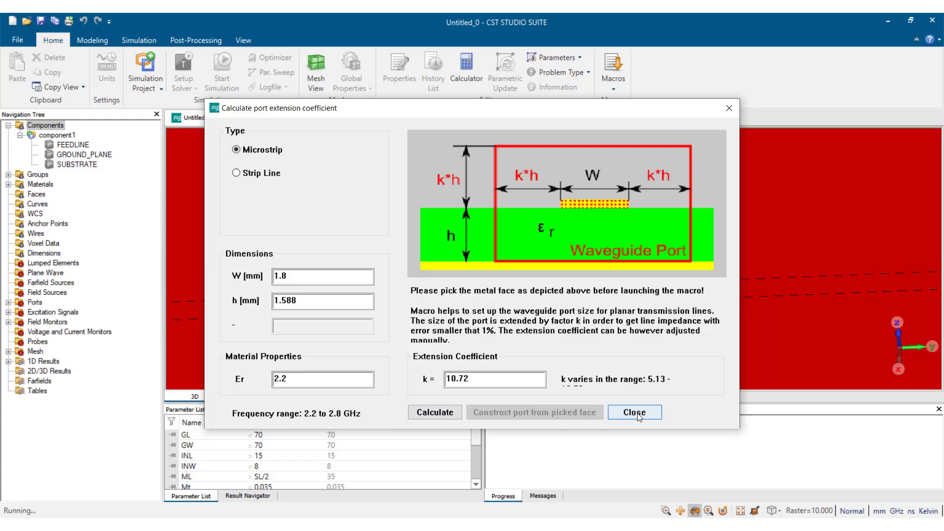
Step: Display the bounding box around the antenna and check the waveguide port at the feedline end
left_click_drag(499, 294, 508, 314)
scroll(508, 313, "down", 5)
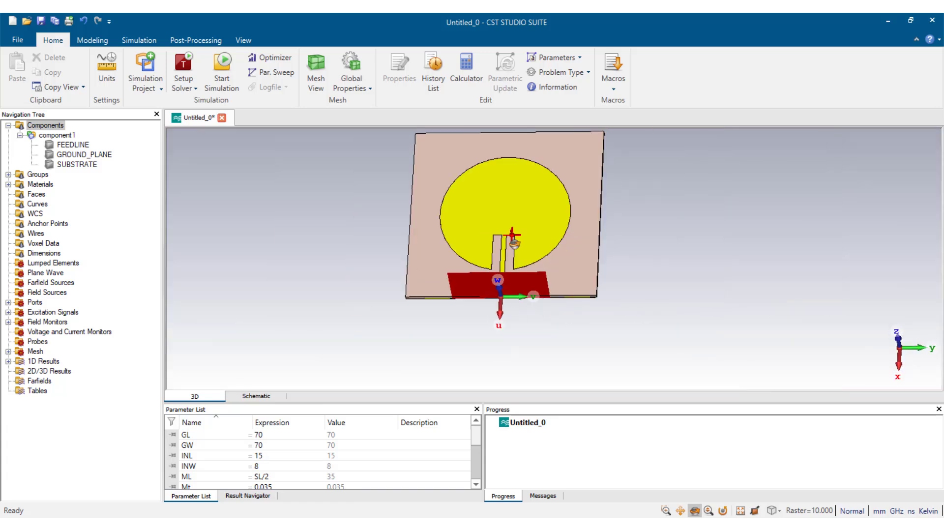
left_click(243, 41)
left_click(203, 74)
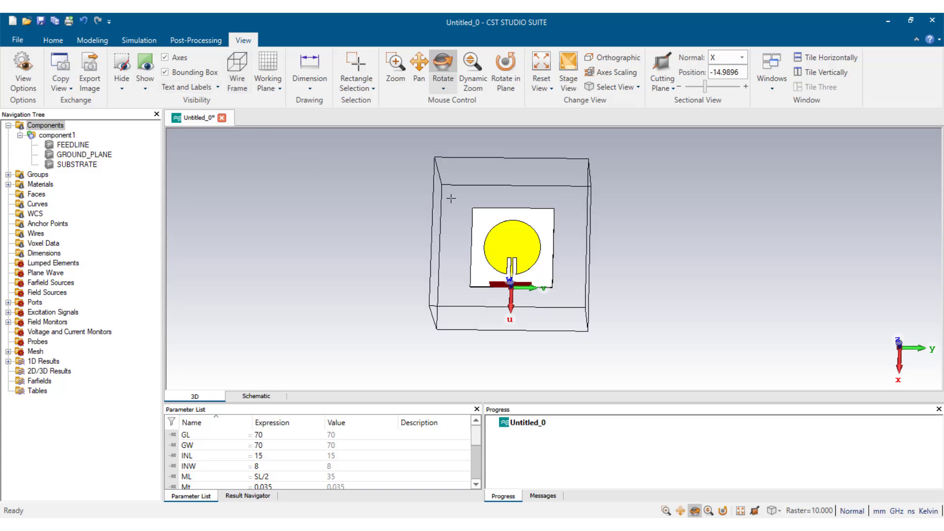
left_click_drag(491, 191, 529, 283)
scroll(520, 249, "up", 3)
Step: Run the simulation of the antenna model
left_click(58, 43)
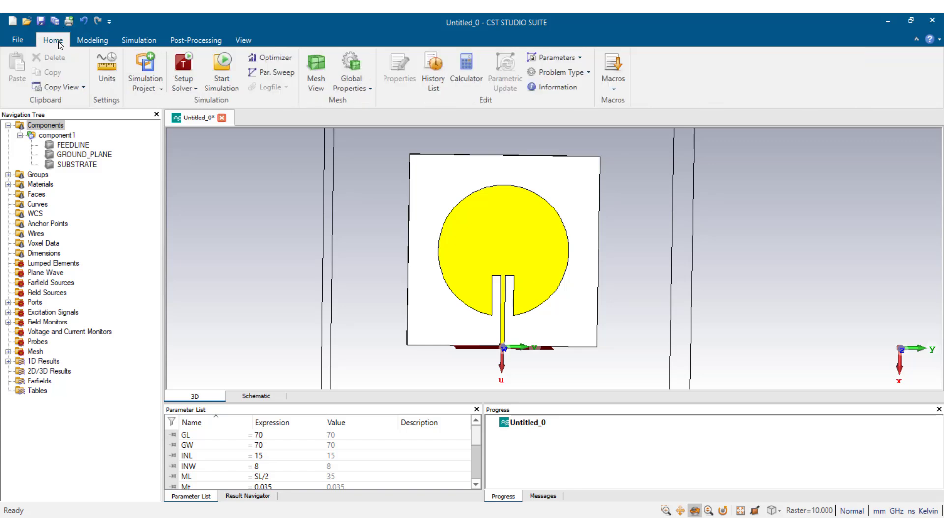
left_click(226, 79)
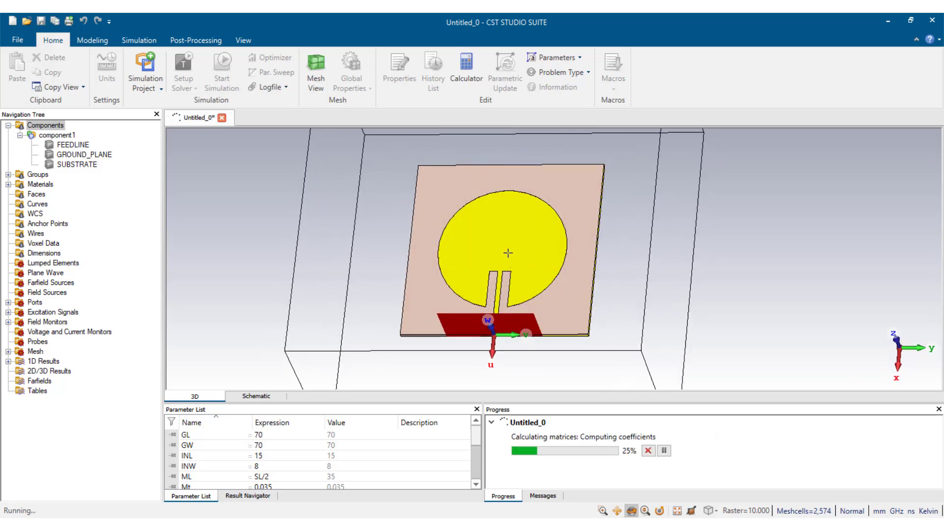
scroll(507, 250, "down", 3)
scroll(507, 249, "up", 4)
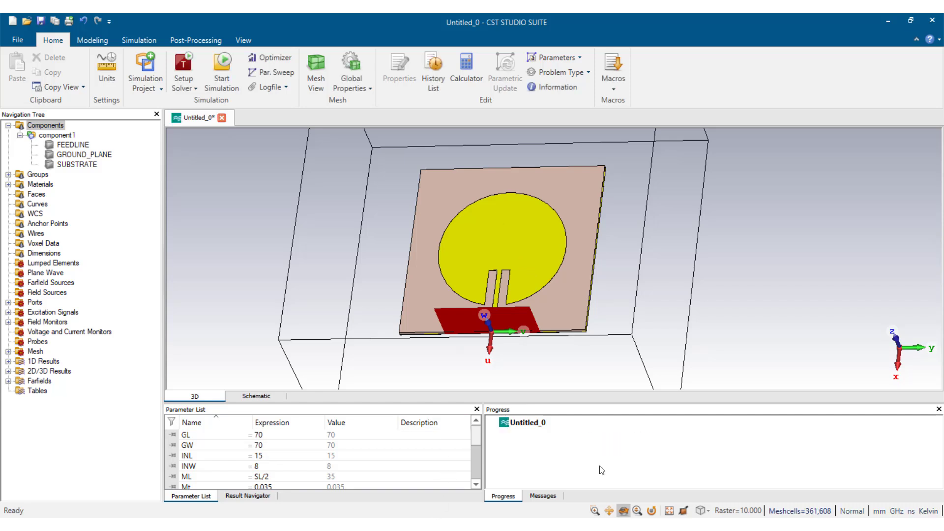
Step: Plot the S-parameters in dB from the 1D results
left_click_drag(498, 294, 520, 279)
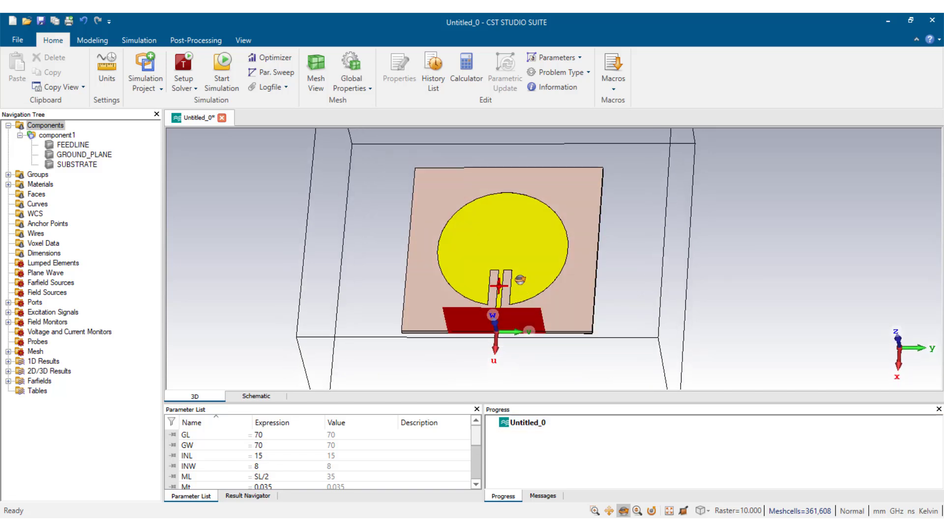
scroll(520, 279, "up", 4)
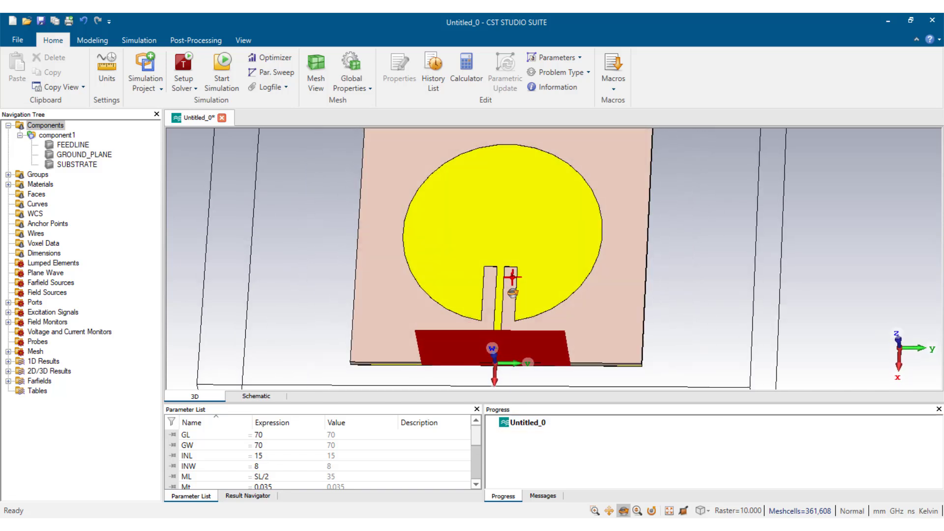
scroll(513, 293, "down", 3)
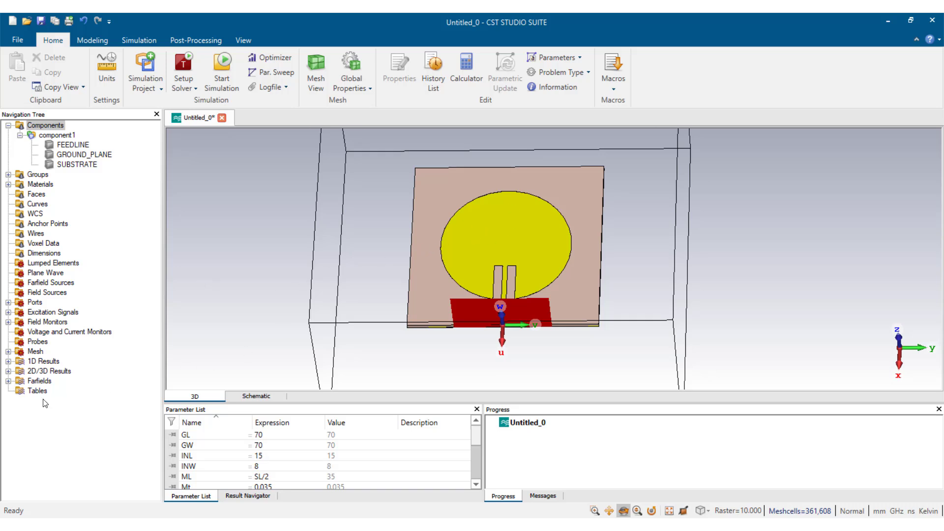
left_click(37, 362)
left_click(8, 362)
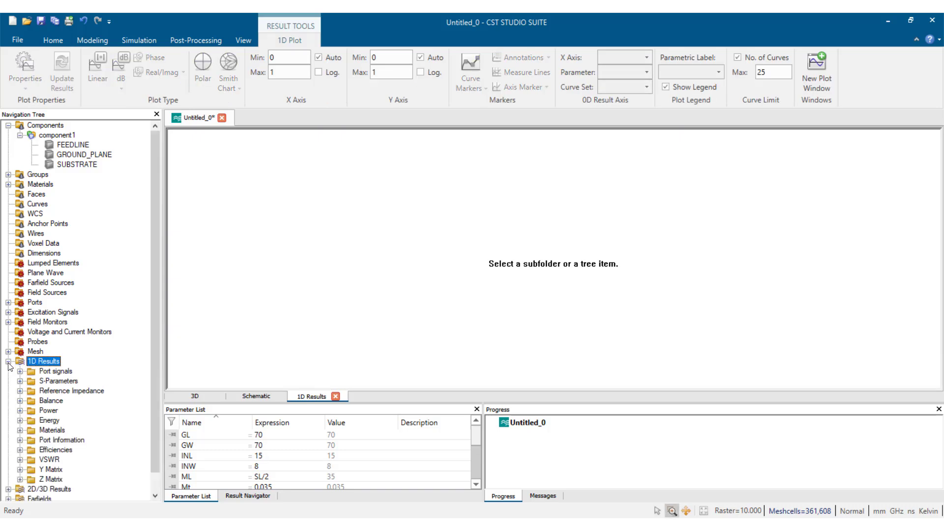
left_click(57, 382)
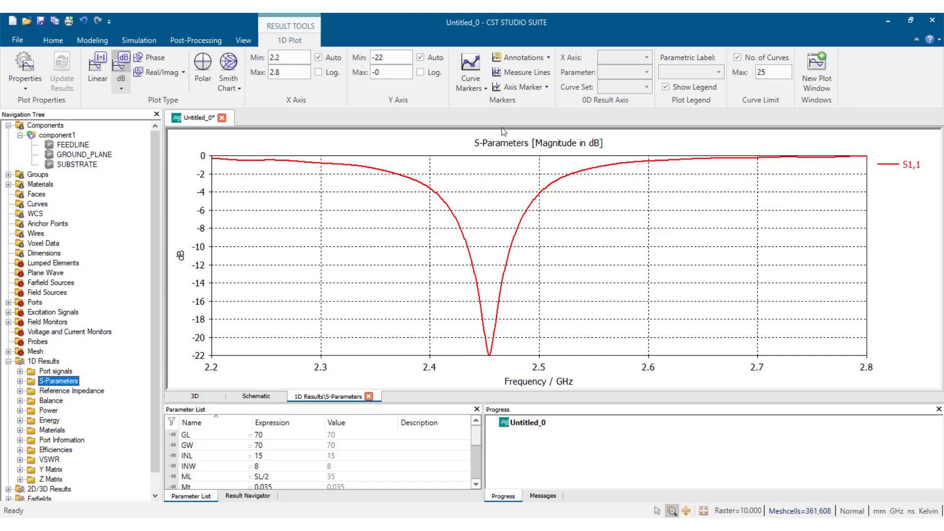
Step: Place a curve marker at the minimum of the S1,1 curve and move the marker value box beside it
right_click(489, 247)
left_click(444, 262)
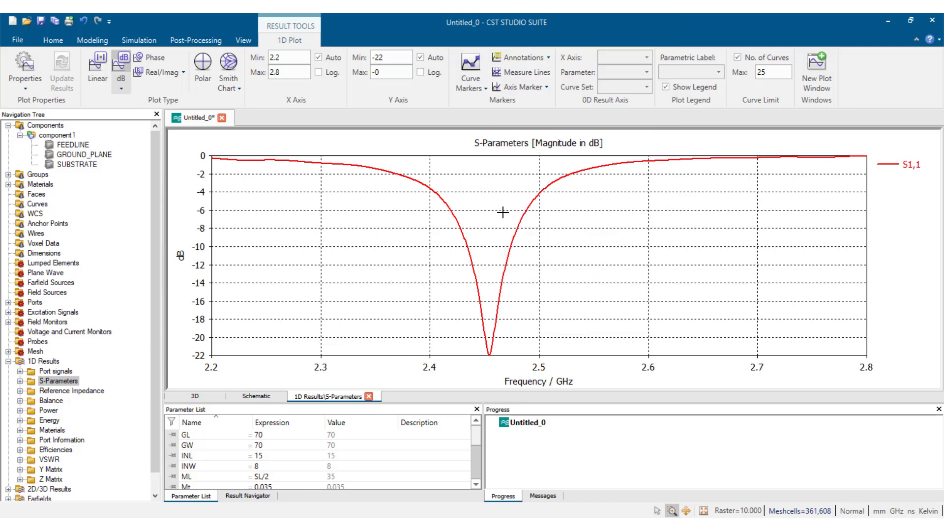
right_click(504, 213)
left_click(545, 264)
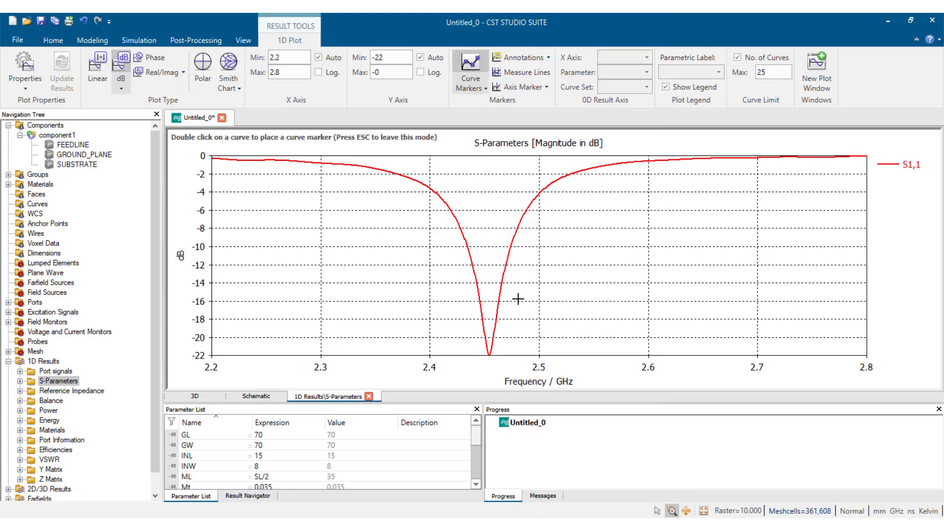
double_click(489, 355)
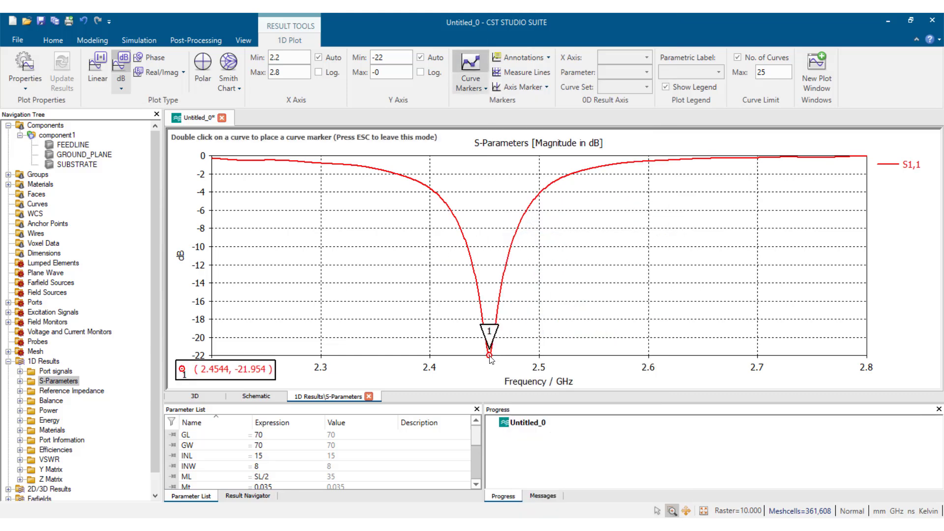
left_click_drag(196, 370, 384, 320)
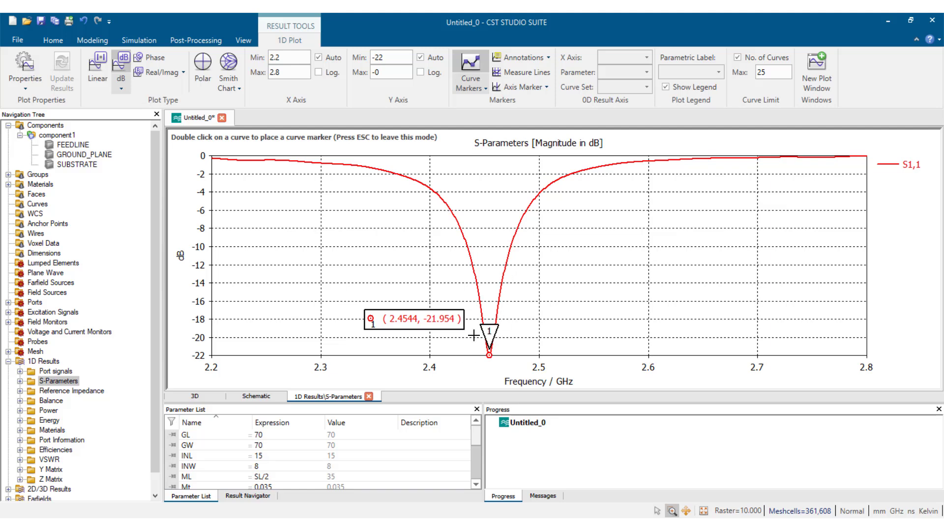
left_click_drag(429, 322, 438, 336)
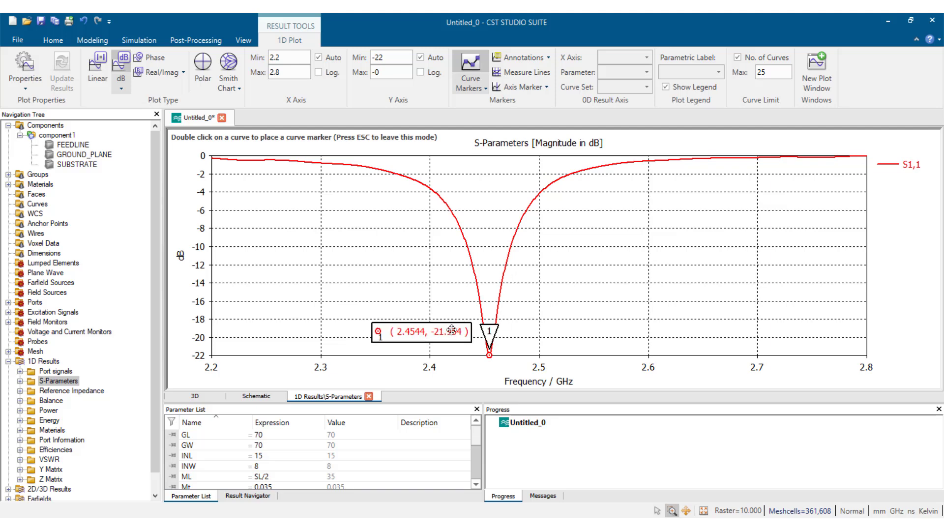
Step: Add curve markers where S1,1 crosses -10 dB on both sides of the dip, and rearrange the marker labels for readability
right_click(466, 244)
left_click(497, 218)
double_click(467, 245)
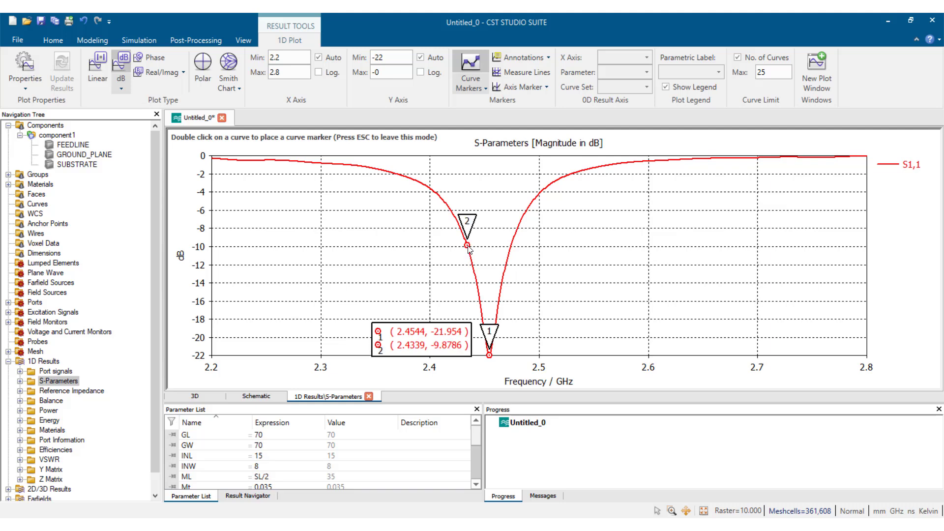
double_click(511, 246)
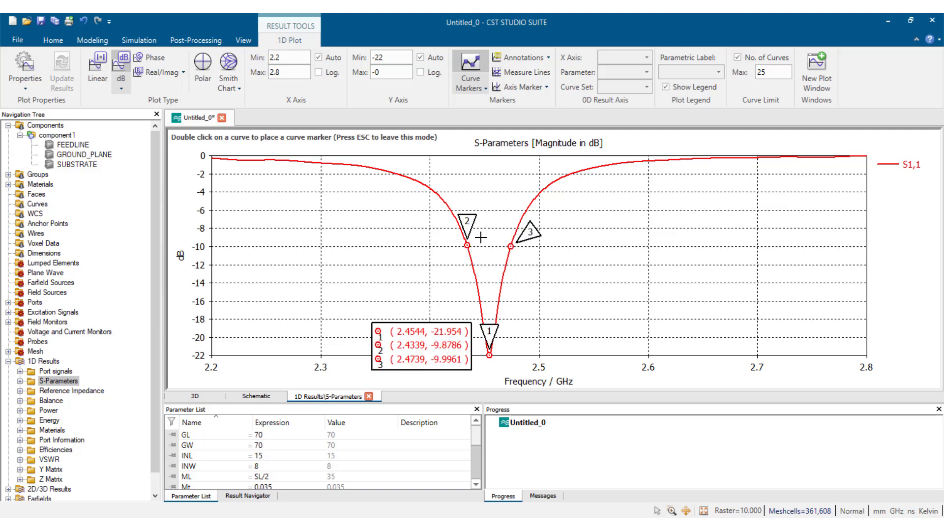
left_click_drag(467, 228, 453, 243)
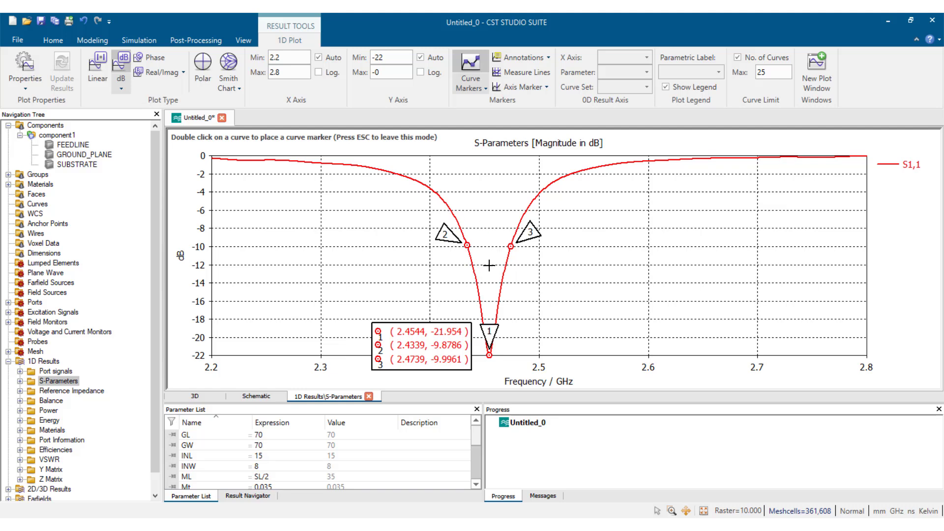
left_click_drag(434, 344, 412, 292)
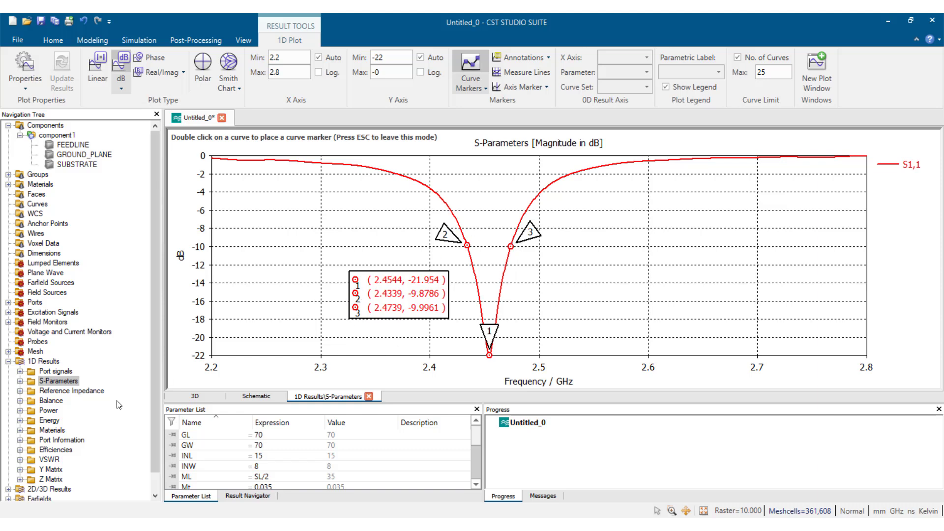
Step: Plot the VSWR result and place a curve marker near the curve's minimum
scroll(65, 387, "down", 1)
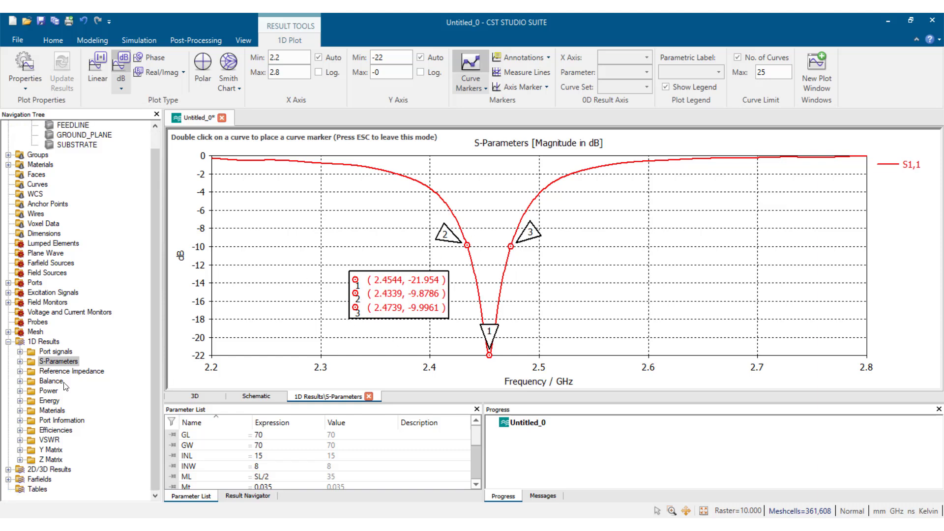
left_click(50, 440)
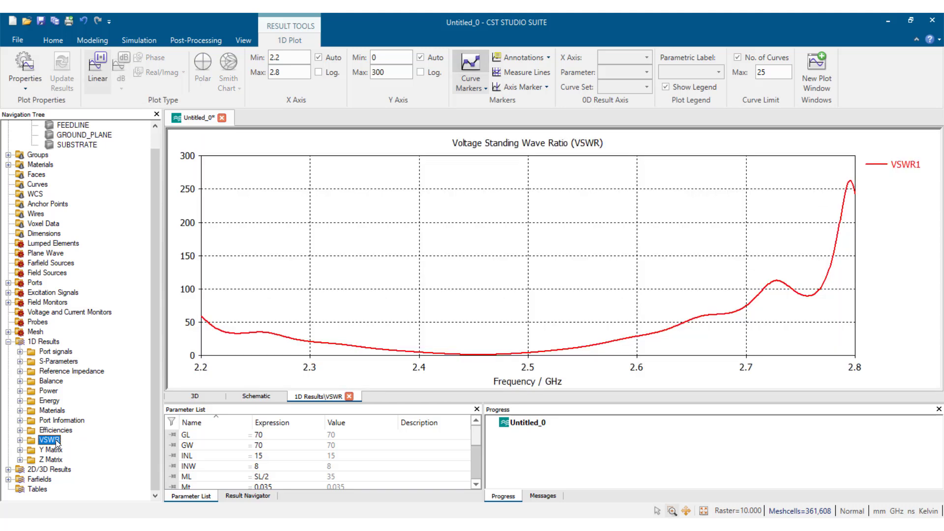
right_click(469, 354)
left_click(506, 87)
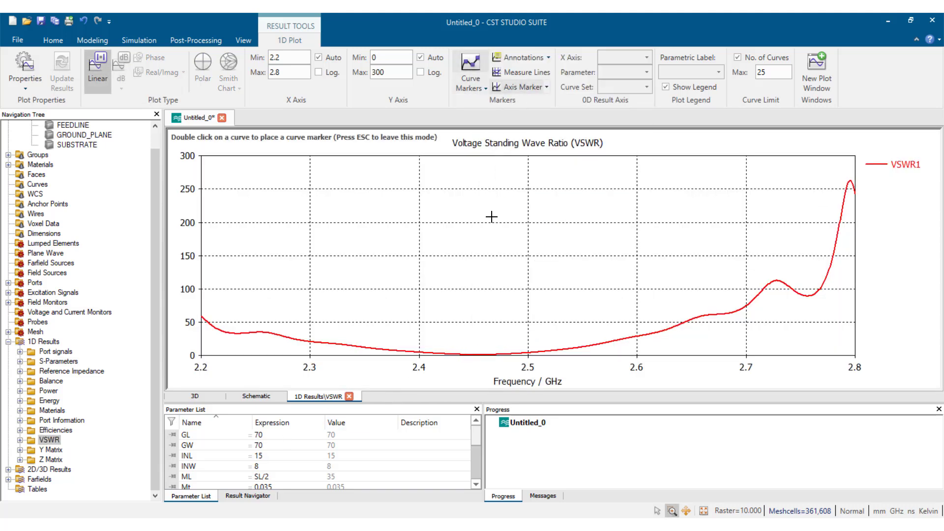
double_click(475, 353)
Step: Set the VSWR marker position to 2.45 GHz and move its value box beside the marker
right_click(475, 354)
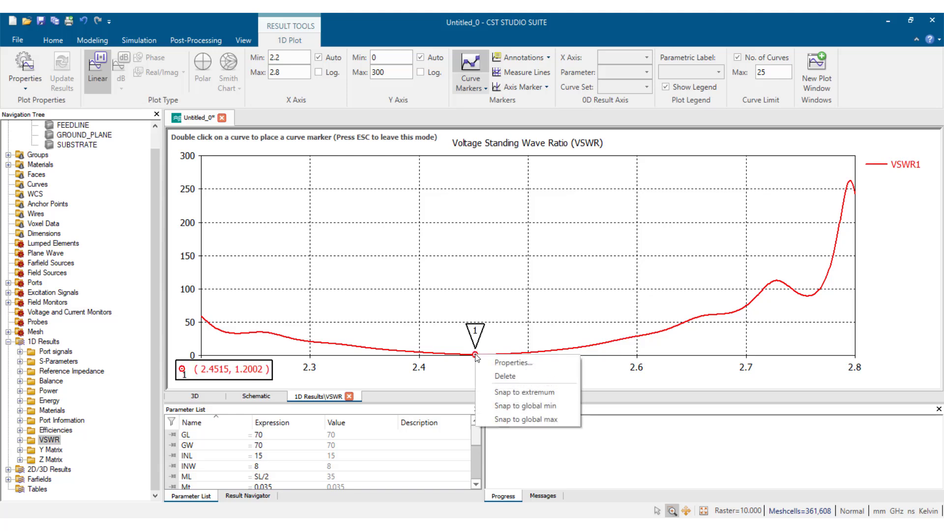
left_click(499, 365)
type("2.45")
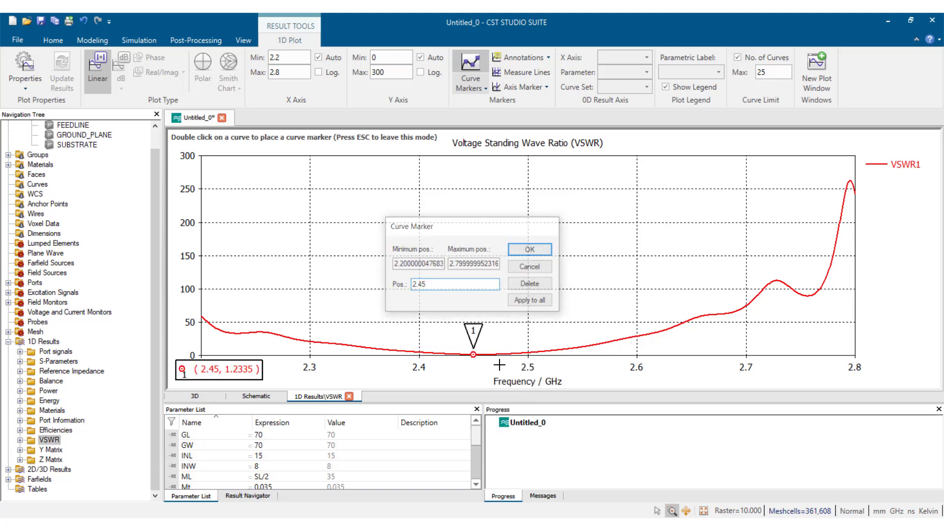
key("Return")
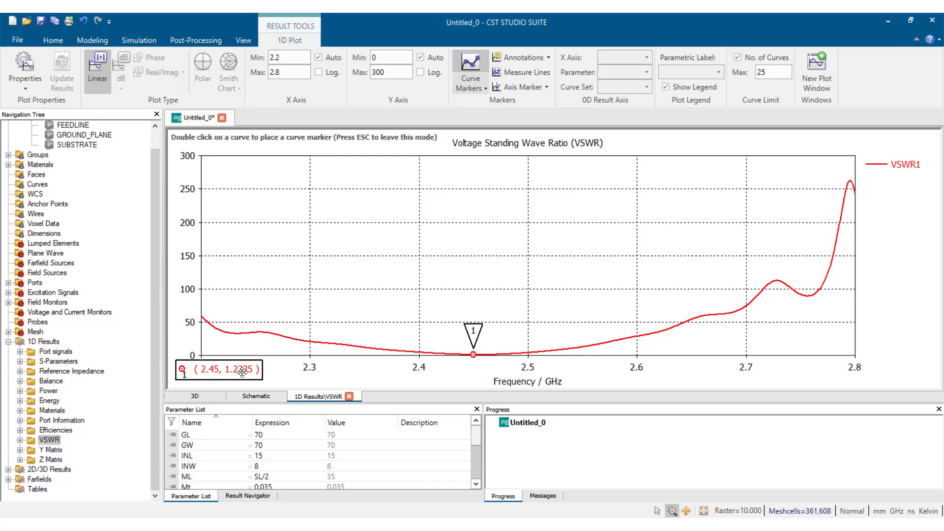
mouse_move(242, 374)
left_mouse_down()
mouse_move(433, 325)
mouse_move(411, 340)
left_mouse_up()
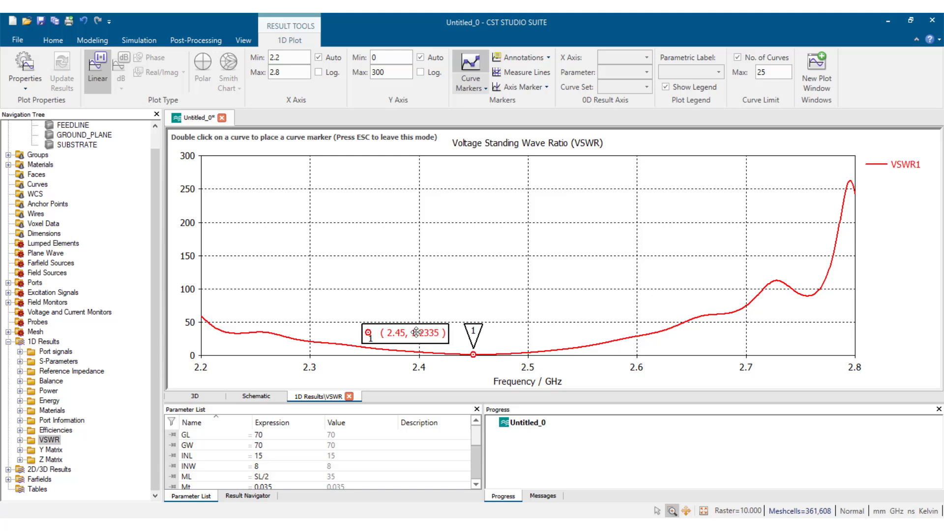
left_click_drag(442, 333, 450, 334)
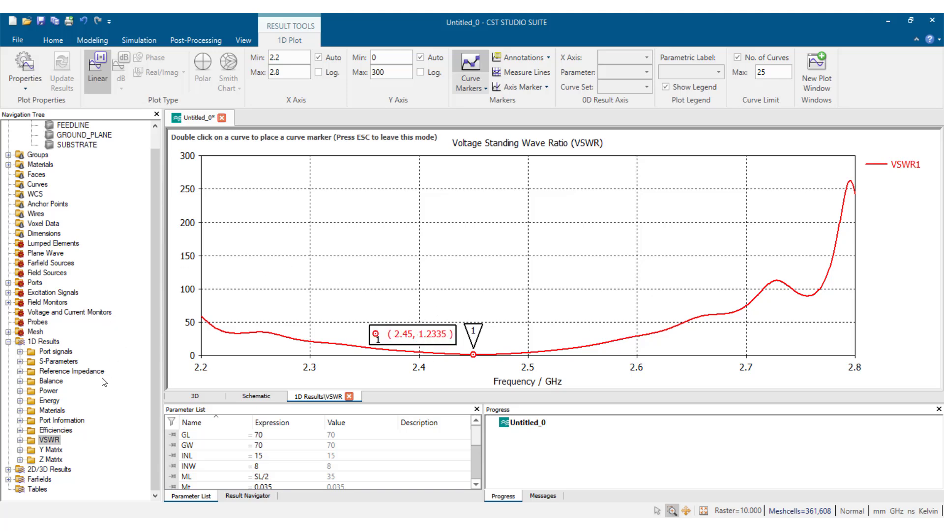
Step: Display the 3D farfield directivity plot at 2.45 GHz with the whole radiation pattern in view
left_click(8, 480)
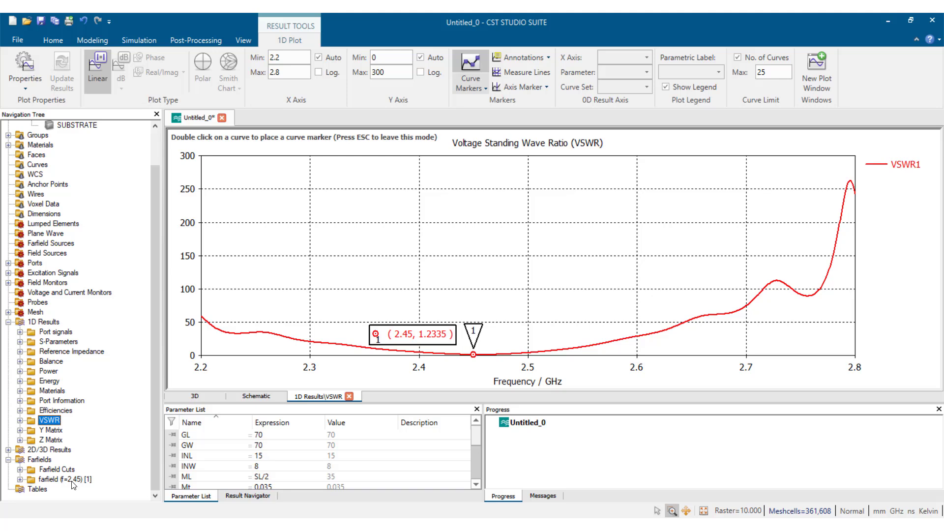
left_click(72, 482)
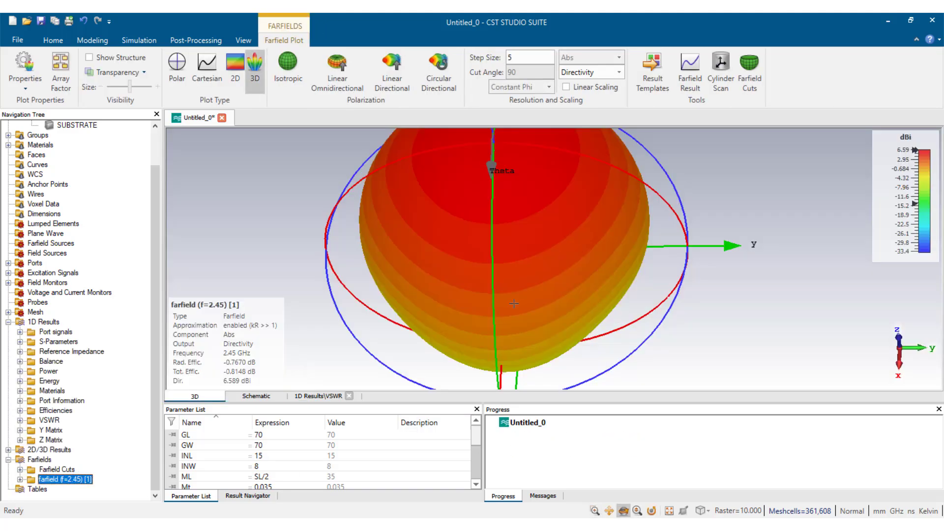
scroll(514, 304, "down", 5)
scroll(515, 297, "up", 2)
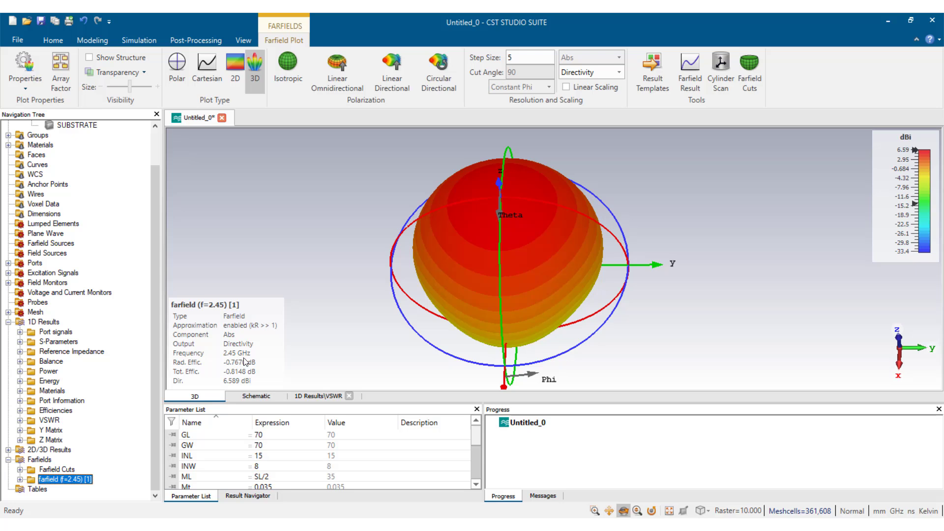
Step: Change the displayed quantity of the 3D farfield plot at 2.45 GHz to Gain (IEEE)
left_click(611, 73)
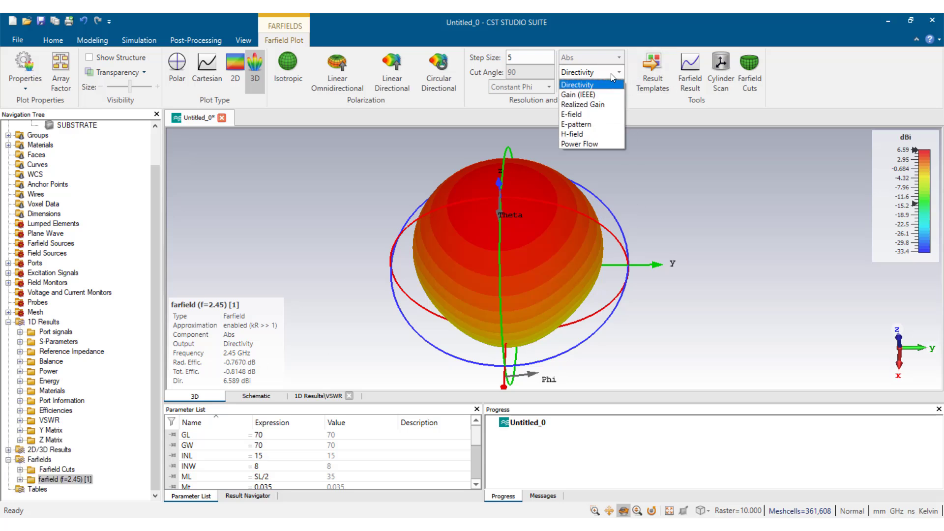
left_click(579, 94)
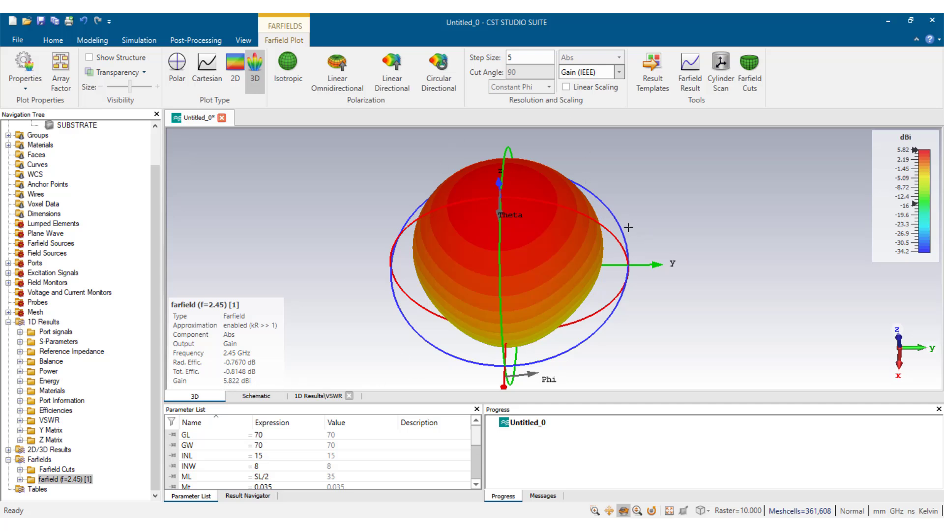
left_click_drag(481, 195, 313, 149)
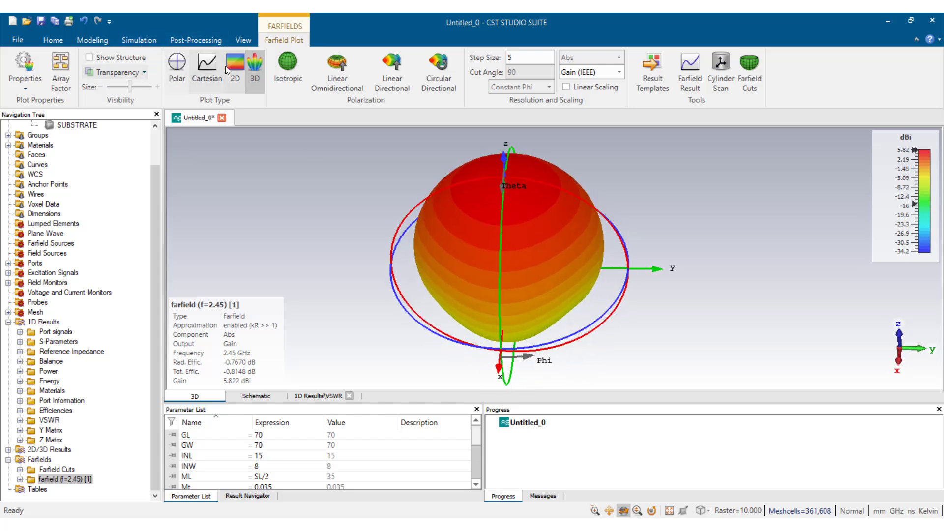
Step: Show the antenna structure inside the 3D gain pattern, make the pattern transparent, and examine both from the front and underside
left_click(89, 57)
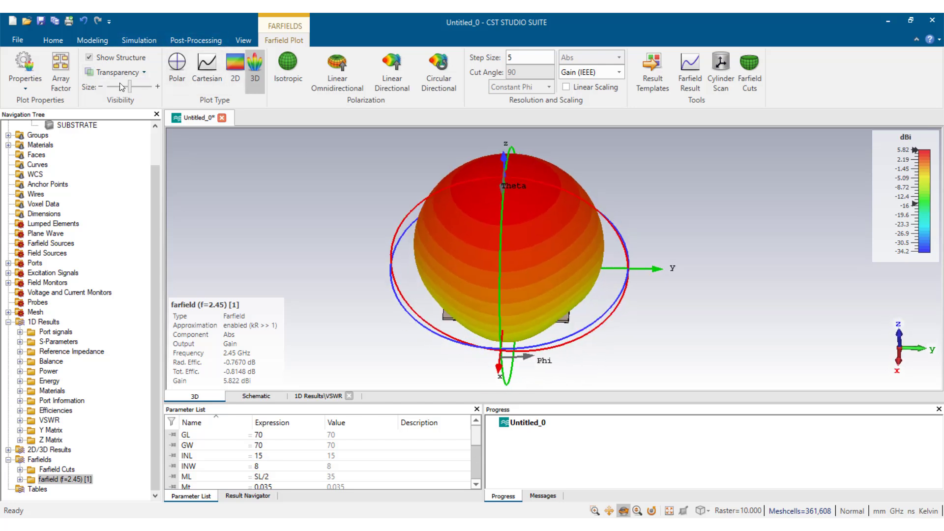
left_click(143, 72)
left_click(139, 100)
left_click_drag(493, 238, 533, 200)
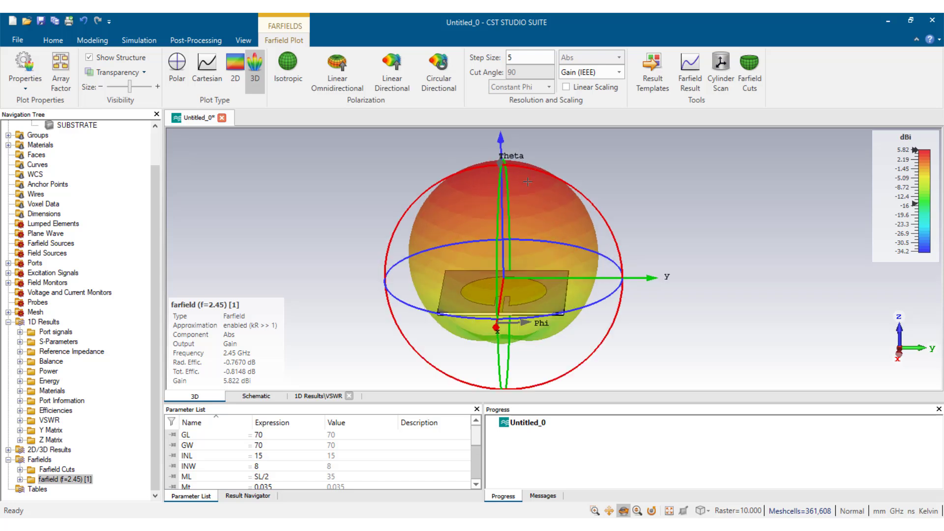
mouse_move(520, 173)
left_mouse_down()
mouse_move(464, 174)
mouse_move(499, 180)
mouse_move(521, 159)
left_mouse_up()
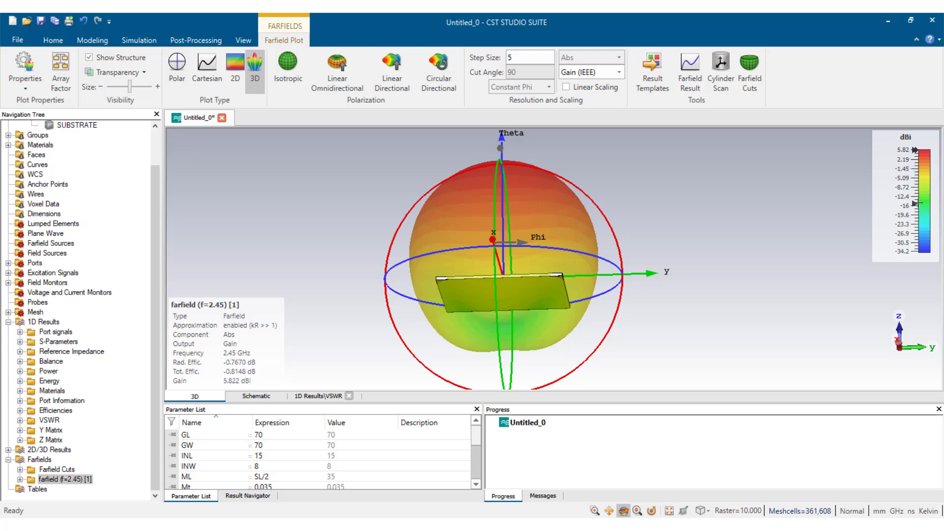
left_click_drag(540, 290, 513, 298)
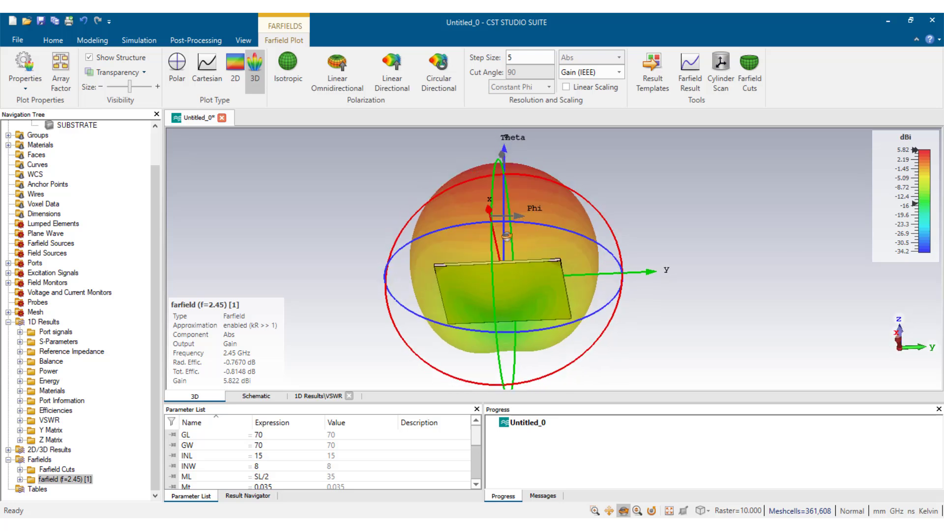
left_click_drag(507, 236, 516, 305)
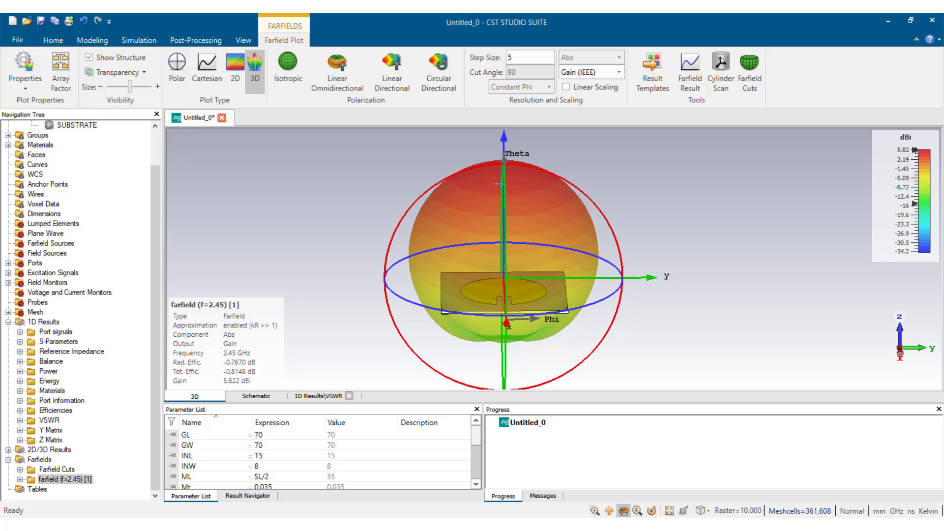
left_click_drag(532, 246, 485, 181)
left_click_drag(574, 237, 537, 283)
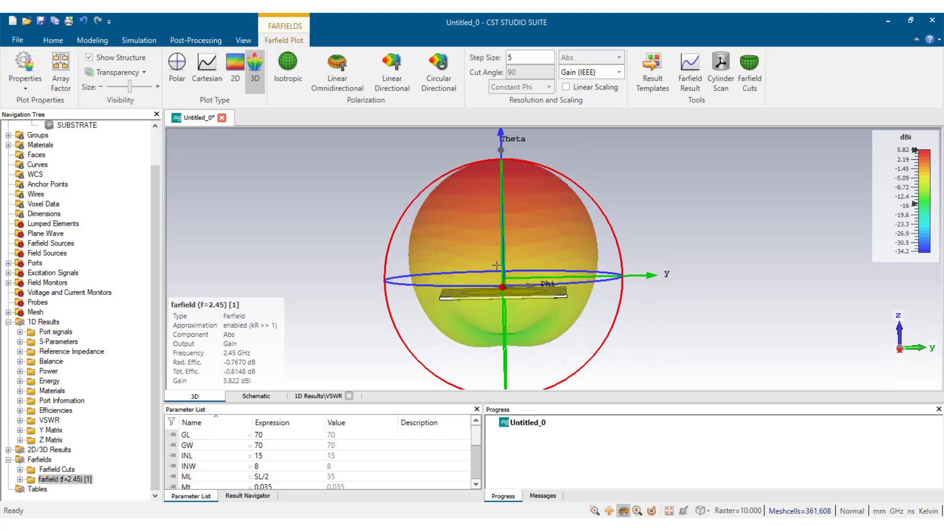
Step: Display the farfield gain as a polar plot and hide the antenna structure in it
left_click(177, 67)
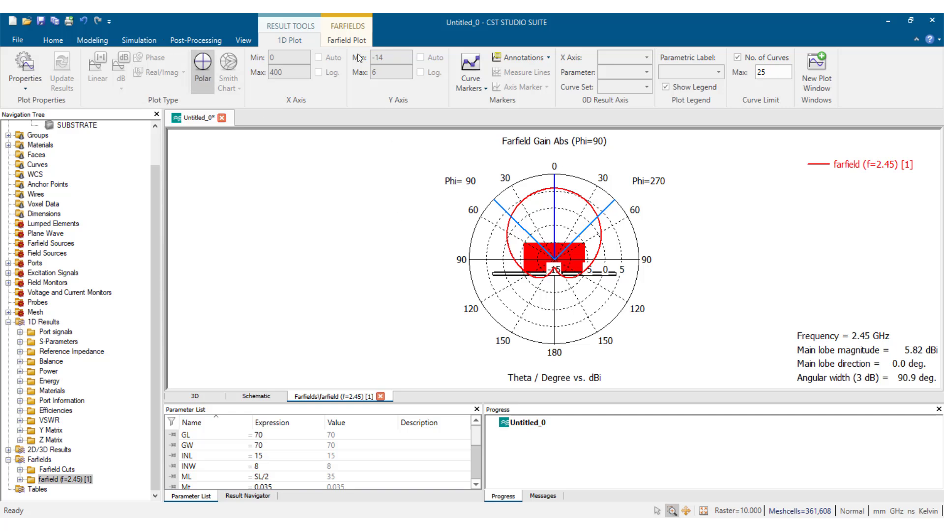
left_click(346, 39)
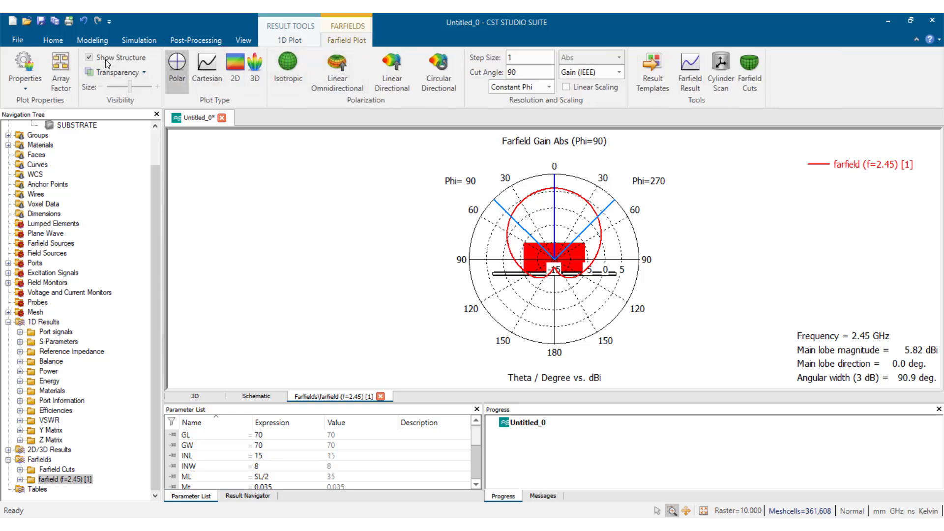
left_click(90, 58)
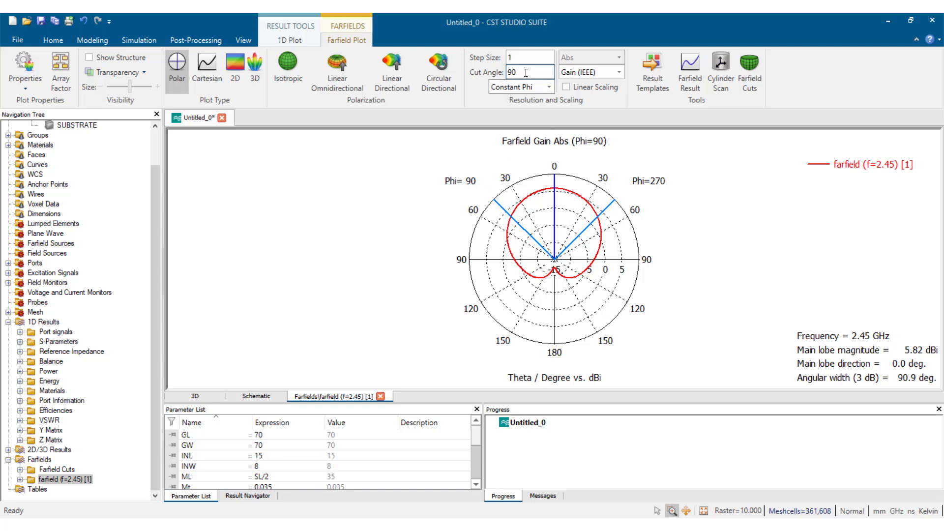
Step: Compare the polar gain cuts at constant Phi by setting the cut angle to 0 and back to 90 degrees
left_click(545, 72)
type("0")
key("Return")
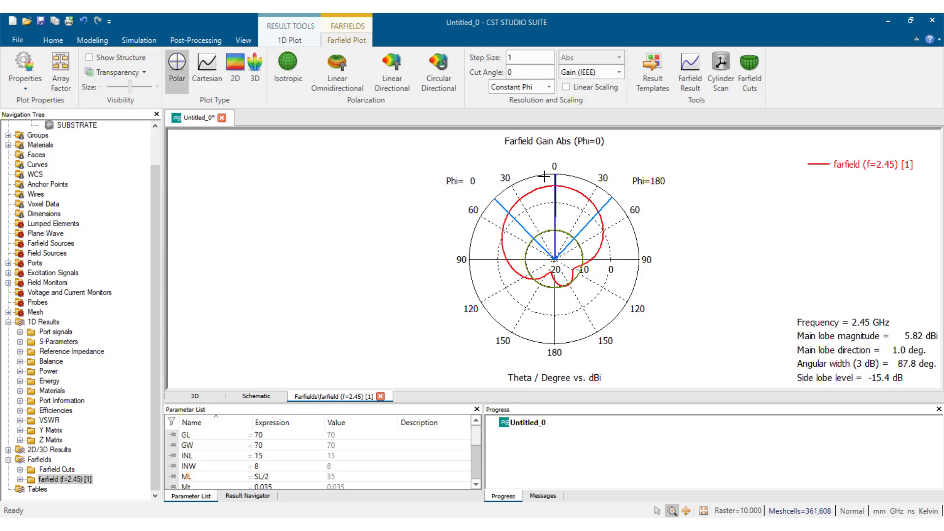
left_click(535, 75)
type("90")
key("Return")
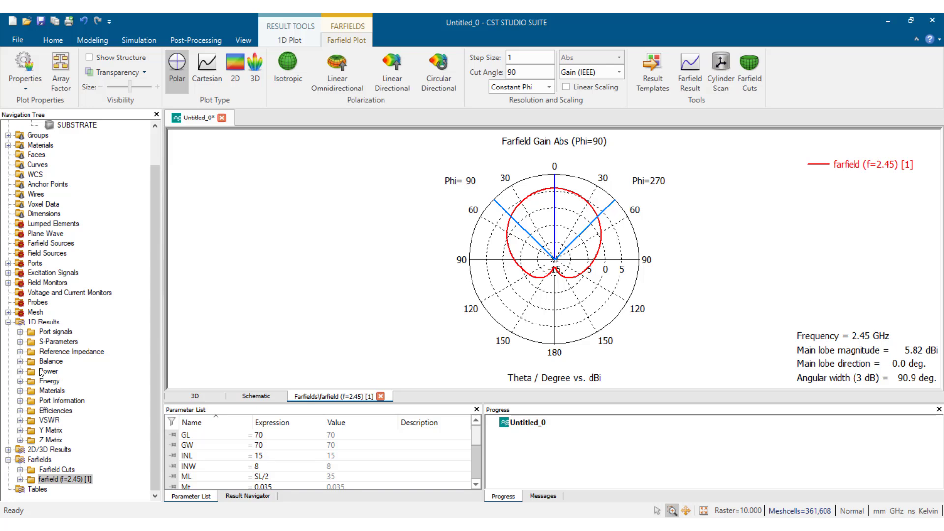
Step: Return to the 3D model's components and examine the circular patch, inset slots and feedline up close from above
scroll(55, 223, "up", 2)
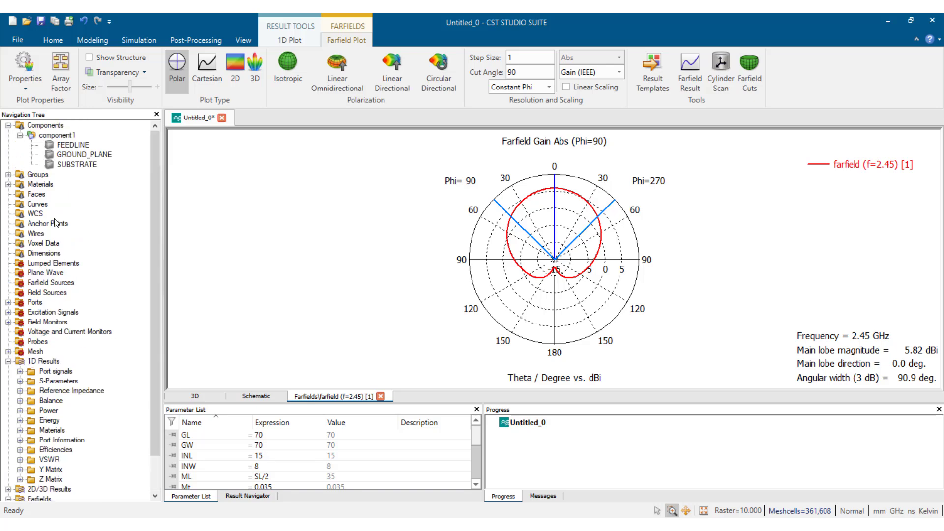
left_click(39, 127)
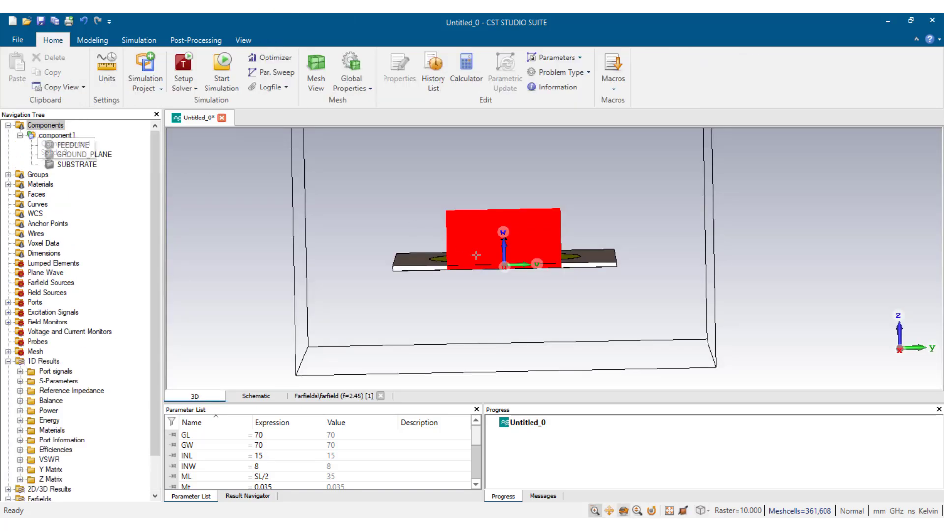
left_click_drag(547, 216, 533, 328)
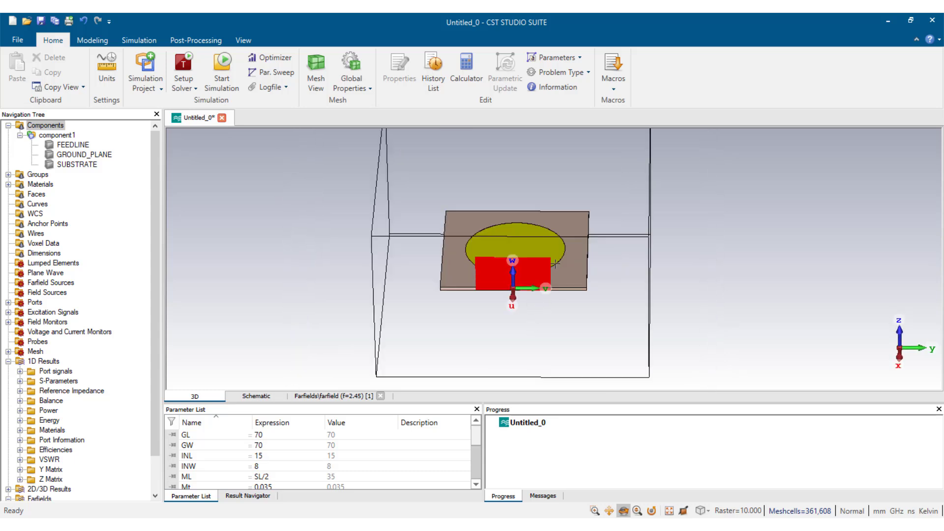
mouse_move(555, 264)
left_mouse_down()
mouse_move(545, 231)
mouse_move(560, 251)
mouse_move(548, 323)
mouse_move(539, 241)
mouse_move(553, 281)
mouse_move(560, 250)
mouse_move(554, 277)
mouse_move(594, 288)
mouse_move(548, 281)
left_mouse_up()
scroll(541, 269, "up", 2)
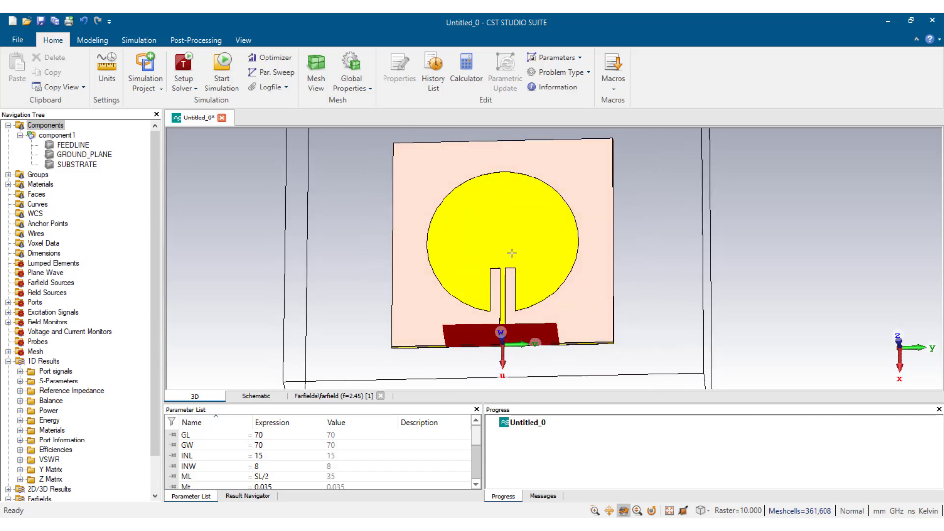
scroll(512, 253, "down", 3)
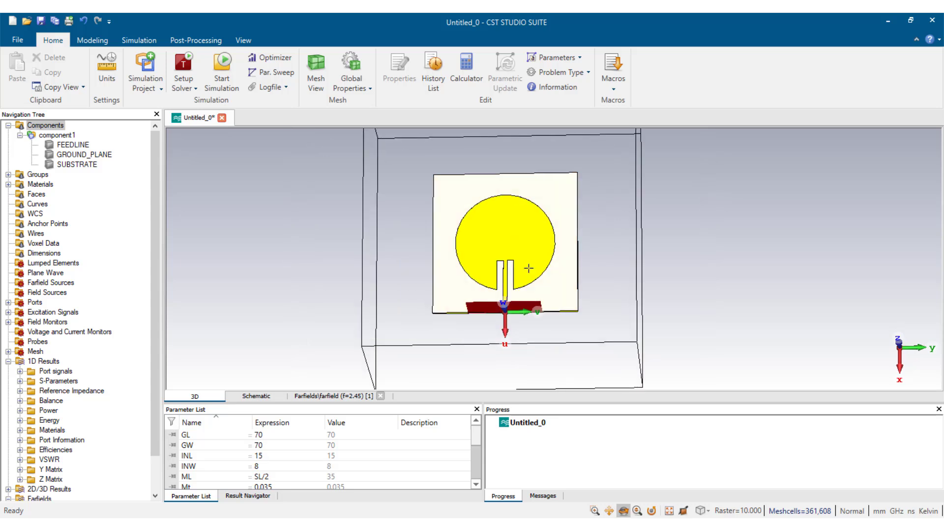
left_click_drag(529, 268, 531, 272)
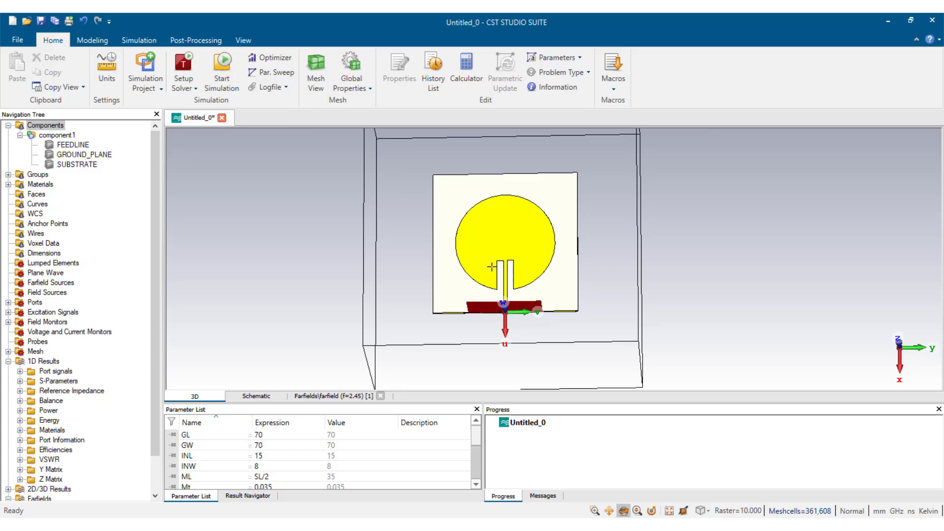
scroll(515, 274, "up", 4)
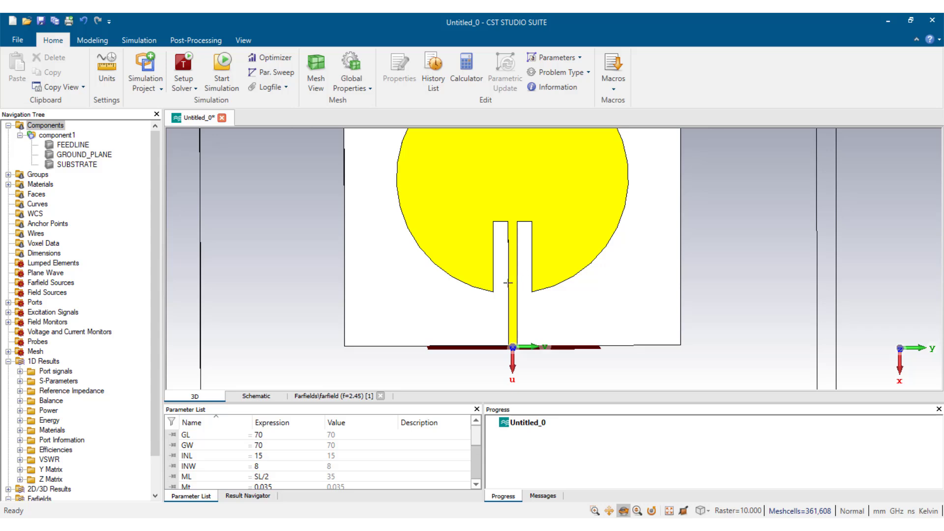
scroll(508, 283, "down", 2)
left_click_drag(572, 292, 571, 289)
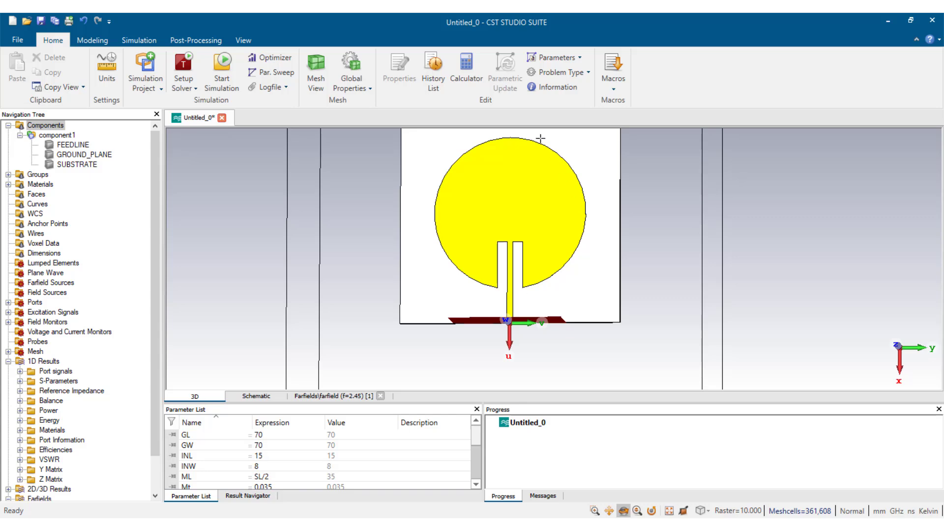
Step: Examine the ground plane on the antenna's back and the complete model with its port and bounding box from several angles
left_click_drag(587, 241, 582, 261)
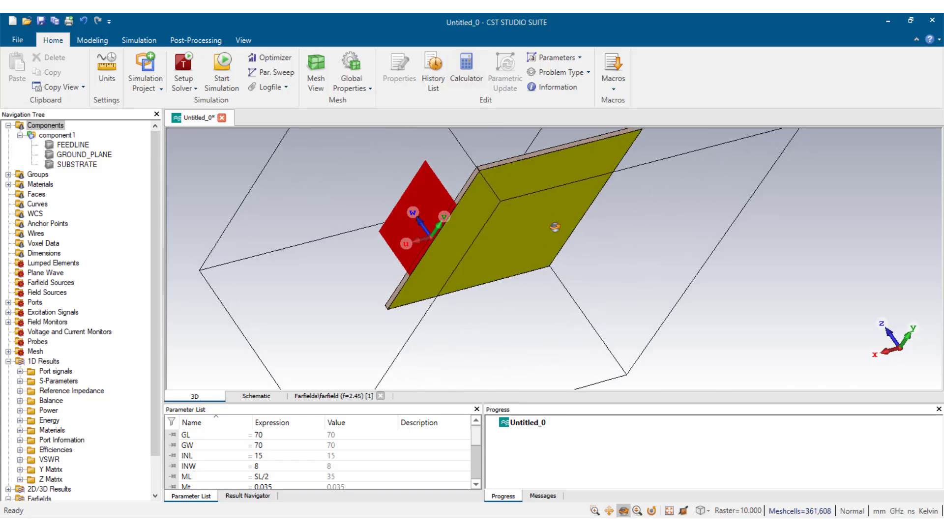
key("space")
left_click_drag(626, 289, 588, 296)
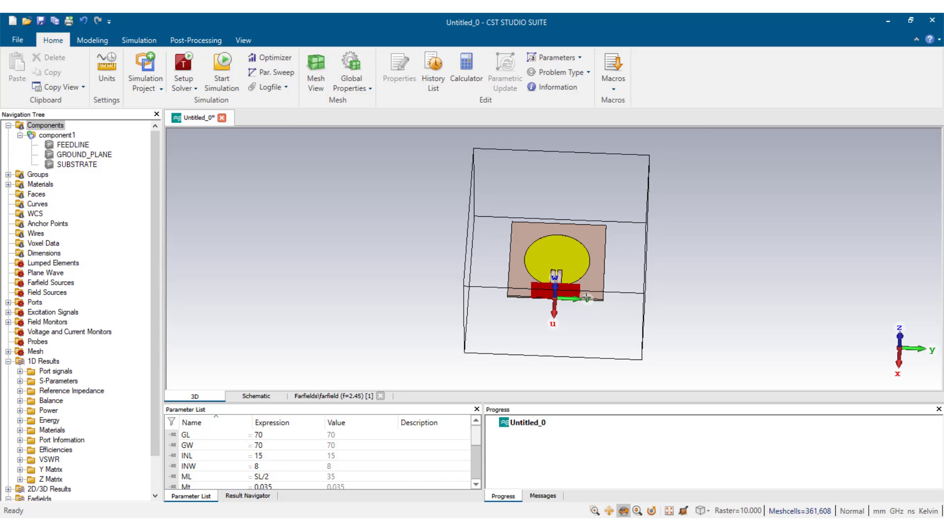
scroll(590, 268, "up", 3)
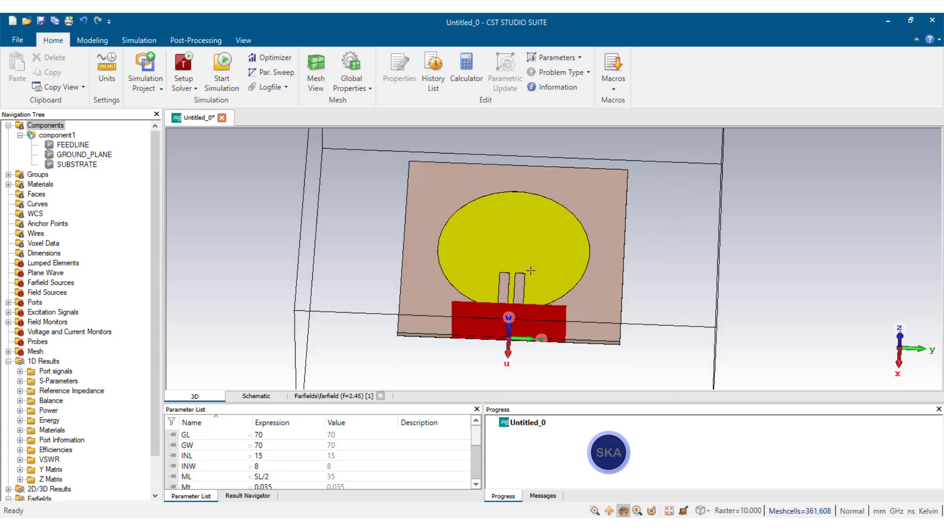
mouse_move(551, 258)
left_mouse_down()
mouse_move(603, 297)
mouse_move(521, 255)
mouse_move(561, 265)
left_mouse_up()
key("space")
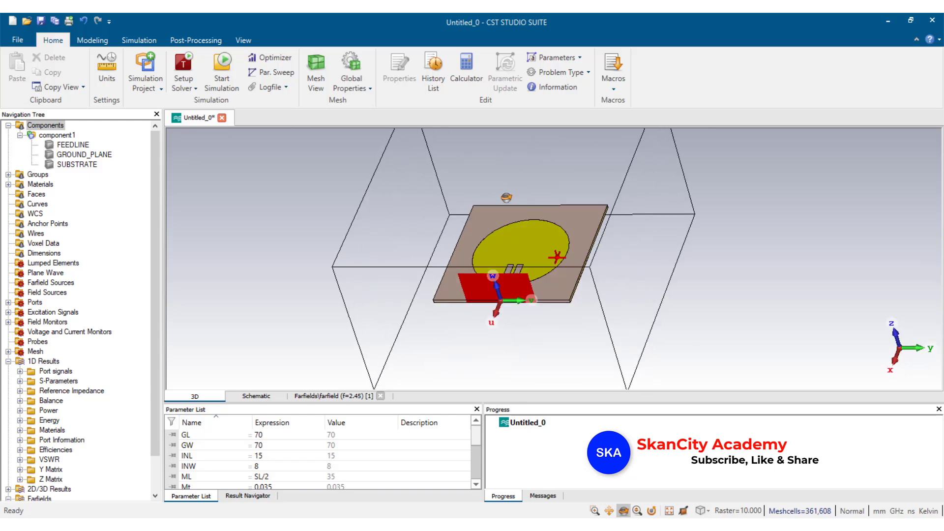
left_click_drag(578, 211, 516, 346)
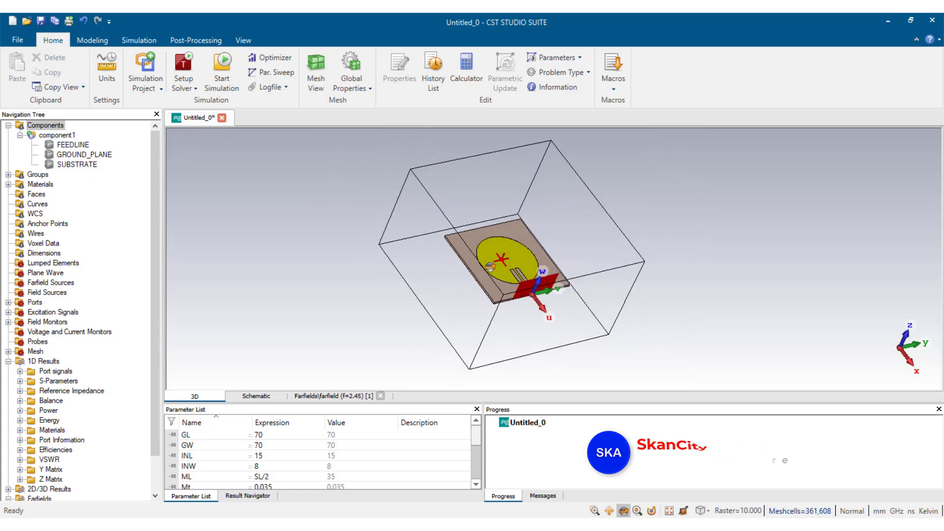